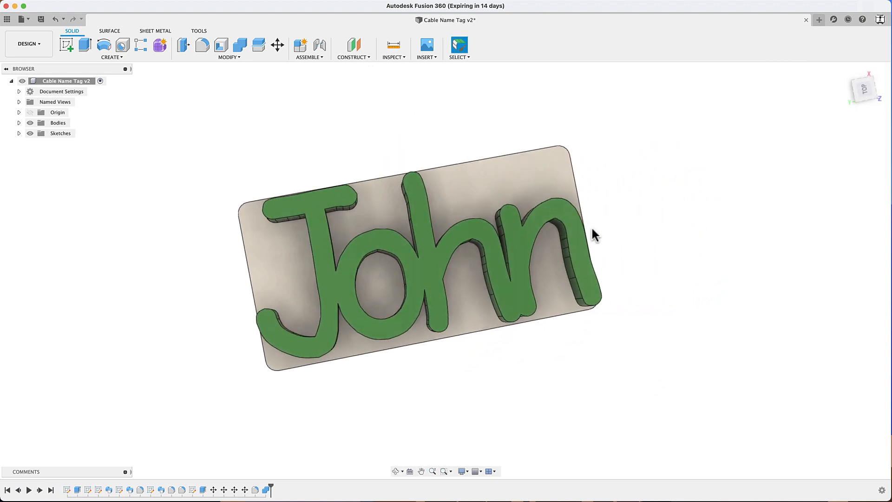
# Create a new design and start a sketch on the horizontal XY plane
pyautogui.keyDown('shift'); pyautogui.moveTo(638, 273); pyautogui.dragTo(644, 270, button='middle'); pyautogui.keyUp('shift')
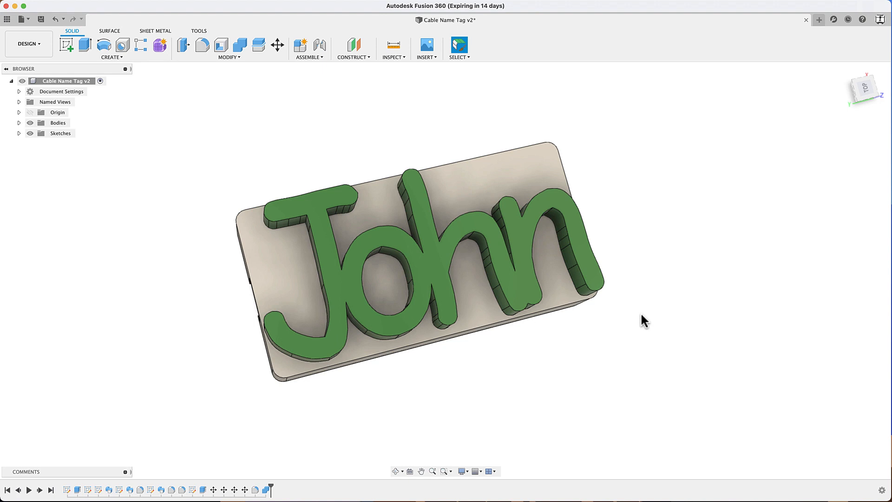
pyautogui.click(819, 19)
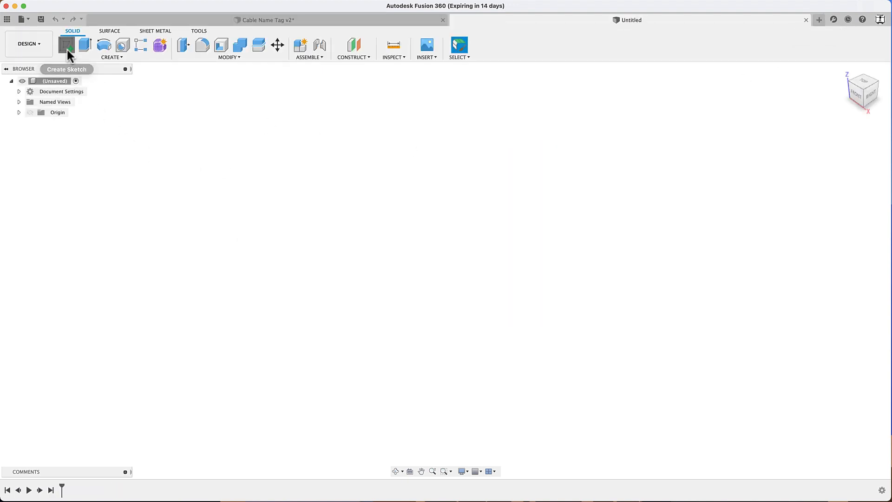
pyautogui.click(66, 48)
pyautogui.click(490, 272)
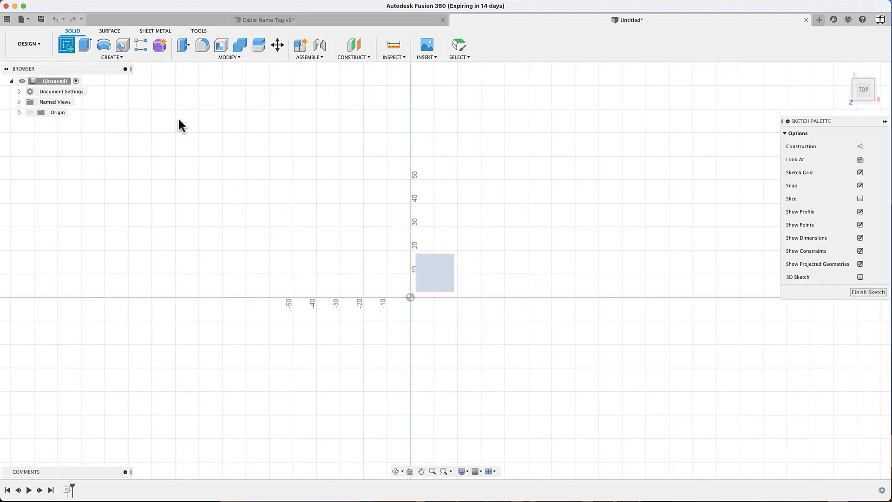
# Draw a two-point rectangle from the origin, 30 mm wide and 15 mm high, and finish the sketch
pyautogui.click(117, 59)
pyautogui.moveTo(116, 77)
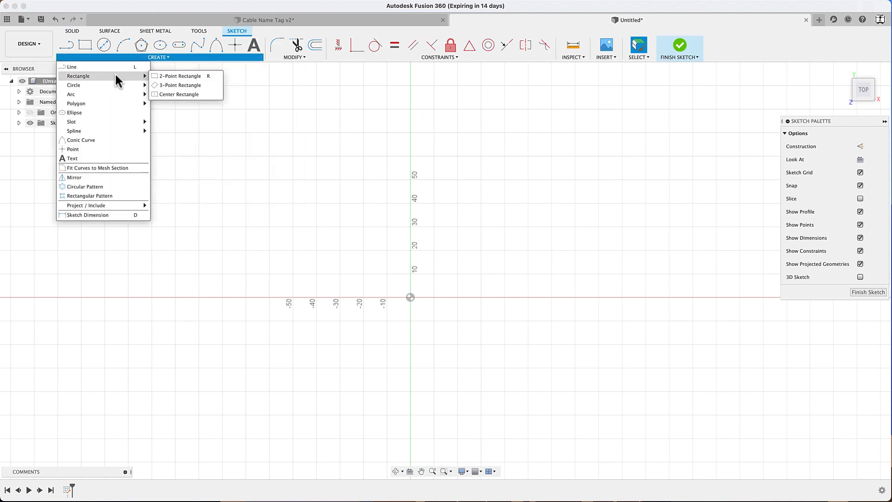
pyautogui.click(165, 76)
pyautogui.moveTo(448, 285); pyautogui.dragTo(354, 359, button='middle')
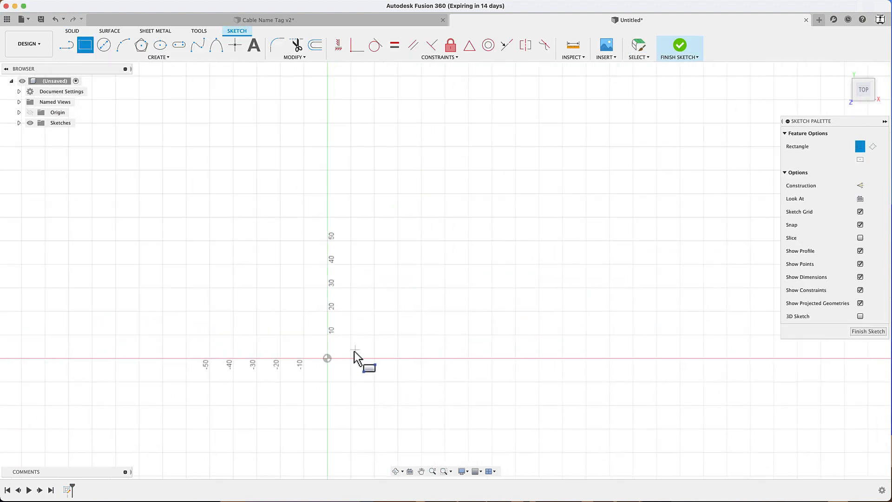
pyautogui.click(328, 359)
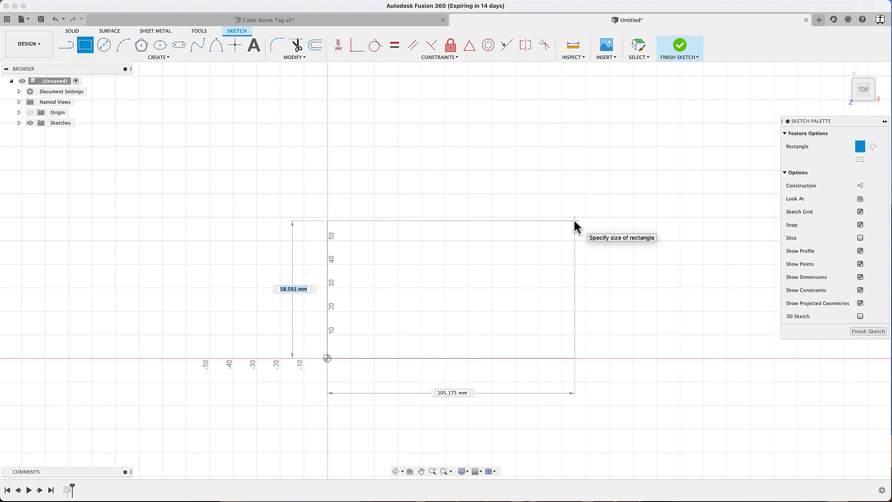
pyautogui.write('15')
pyautogui.press('Tab')
pyautogui.write('30')
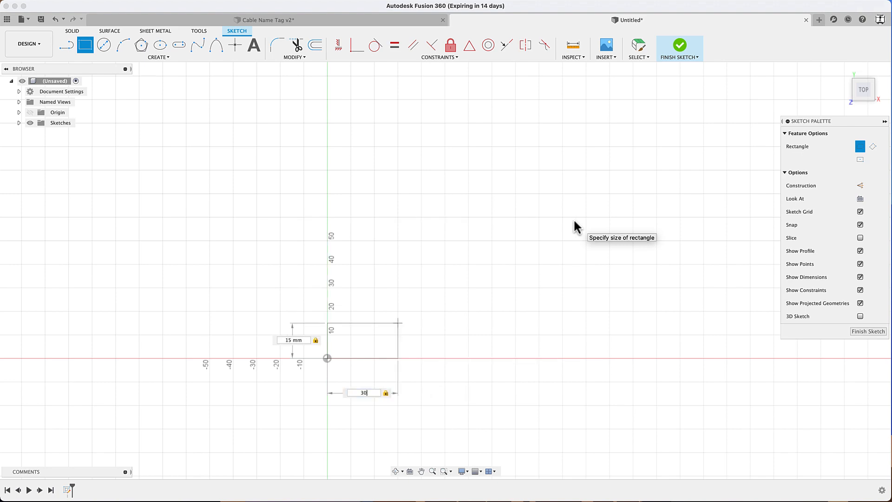
pyautogui.press('Return')
pyautogui.press('Escape')
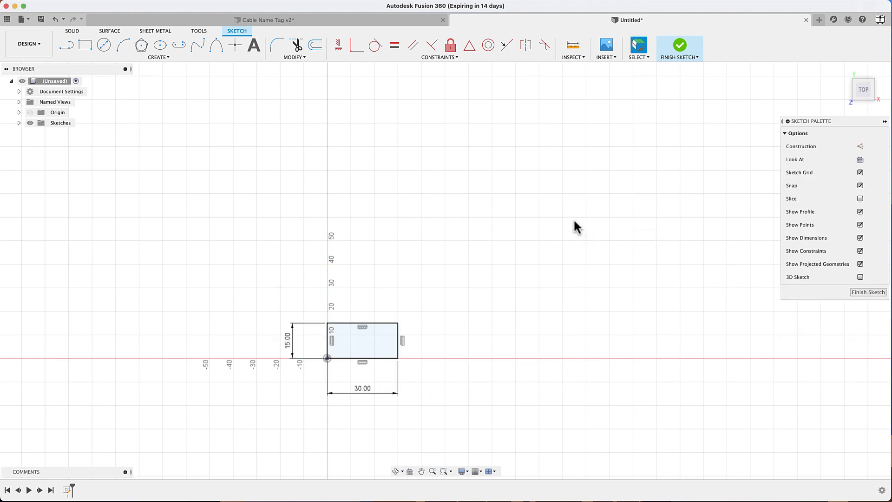
pyautogui.scroll(4, 368, 390)
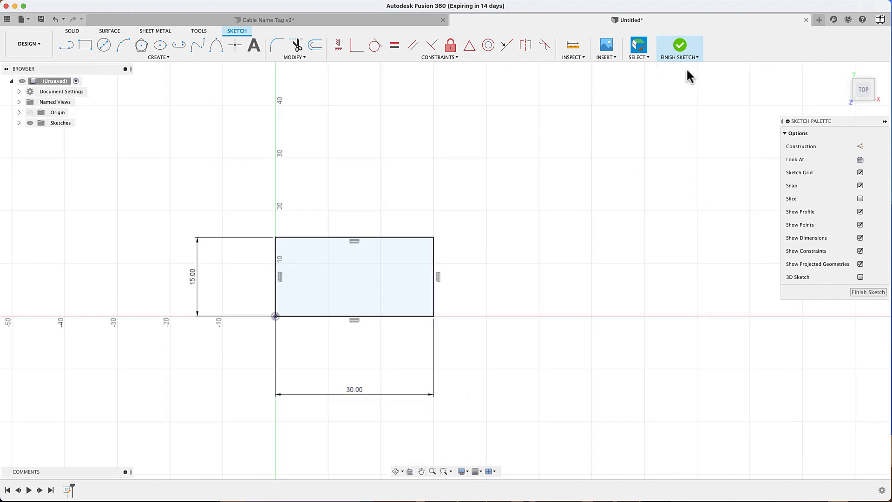
pyautogui.click(674, 47)
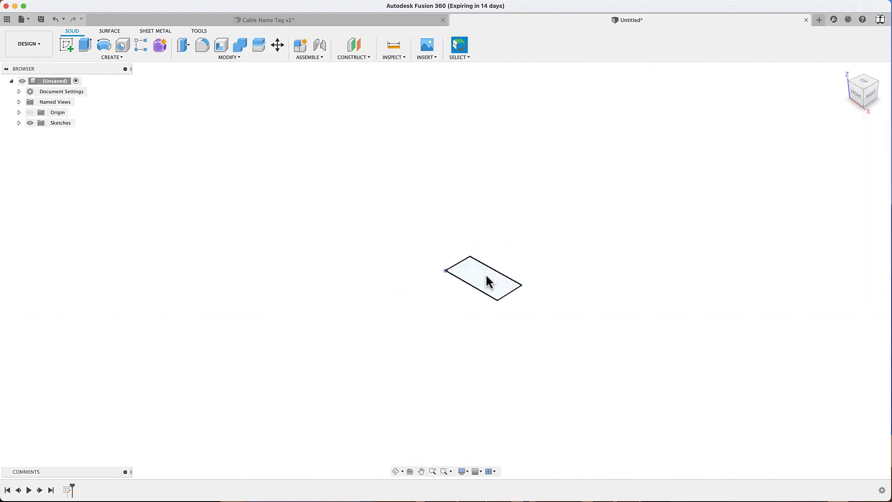
# Extrude the rectangle profile 5 mm upward as a new body
pyautogui.press('e')
pyautogui.click(486, 279)
pyautogui.scroll(3, 483, 279)
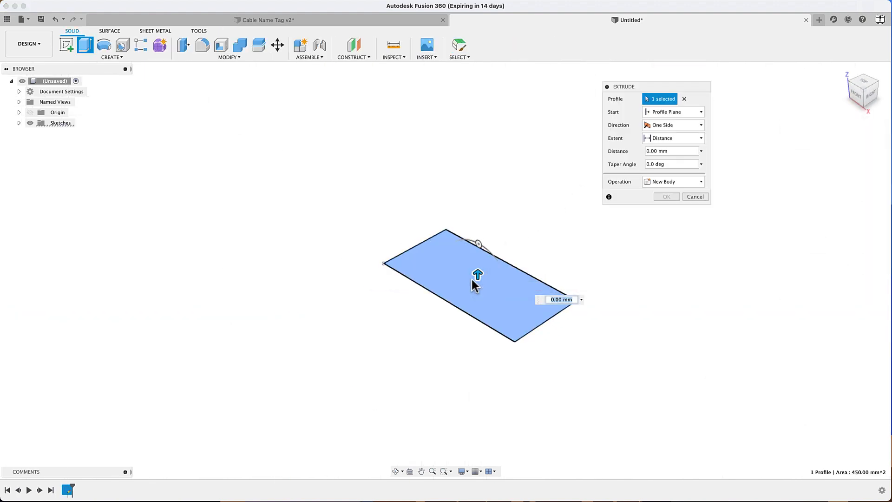
pyautogui.write('5')
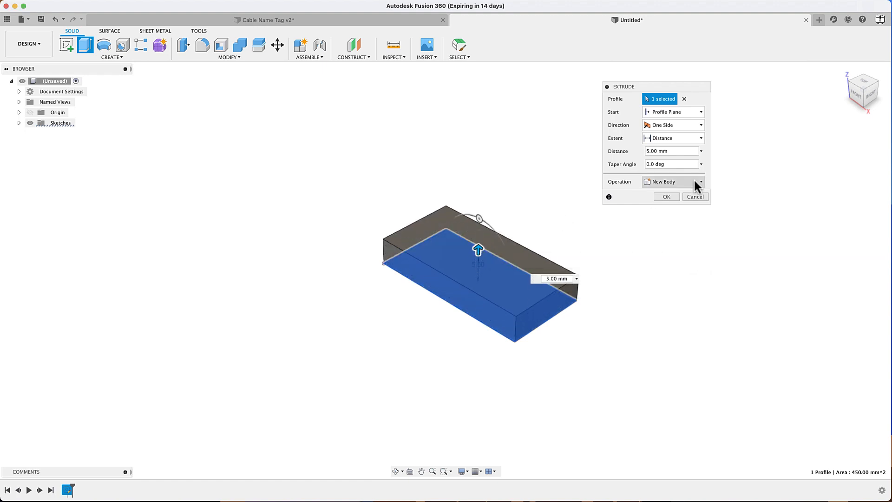
pyautogui.click(672, 195)
pyautogui.keyDown('shift'); pyautogui.moveTo(589, 253); pyautogui.dragTo(572, 228, button='middle'); pyautogui.keyUp('shift')
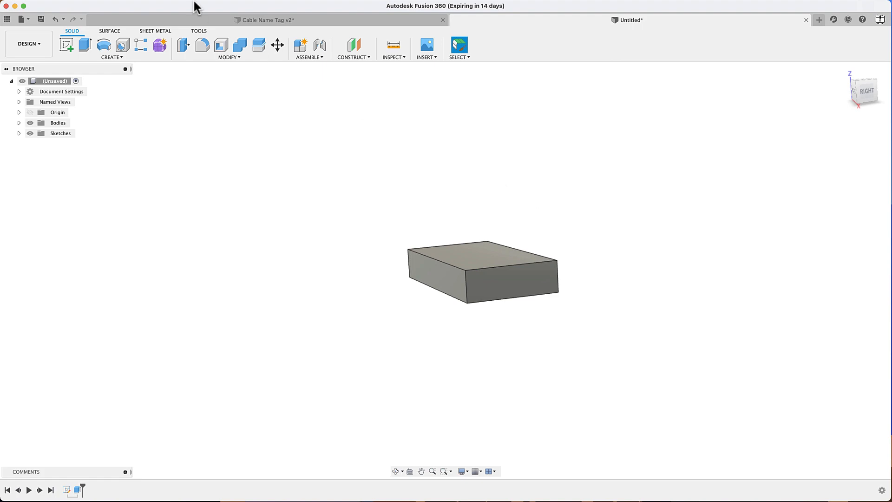
# Examine the cable channel on the underside of the finished Cable Name Tag v2 model, and return to the untitled design
pyautogui.click(213, 16)
pyautogui.keyDown('shift'); pyautogui.moveTo(392, 213); pyautogui.dragTo(469, 52, button='middle'); pyautogui.keyUp('shift')
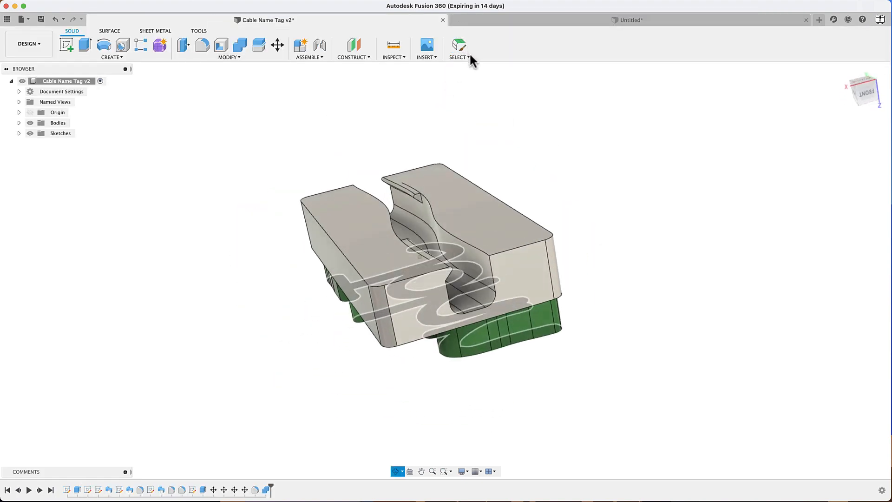
pyautogui.click(607, 23)
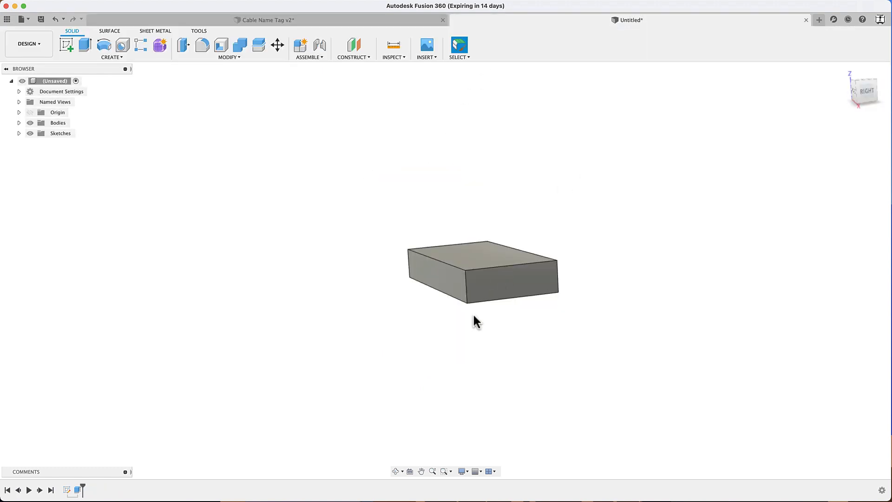
# Sketch a rectangle 4 mm high and 3.72 mm wide on the plane of the block's right end face, beside the block
pyautogui.click(867, 92)
pyautogui.scroll(5, 502, 281)
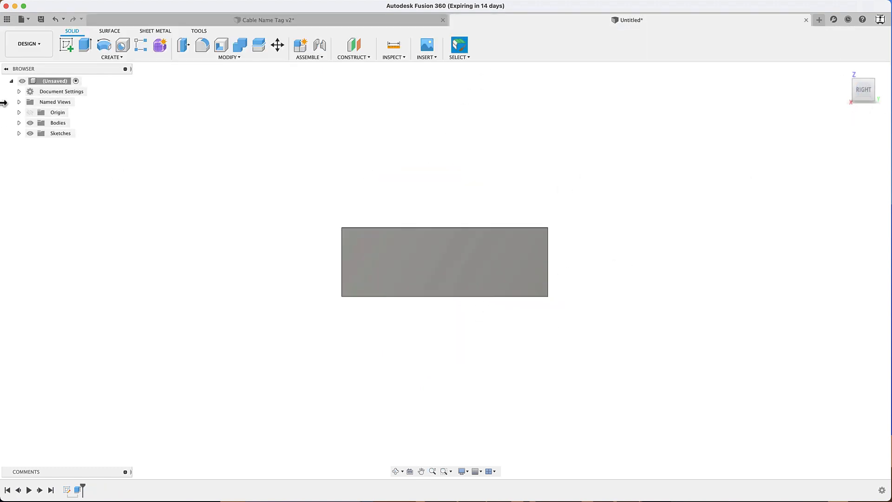
pyautogui.click(67, 45)
pyautogui.click(462, 261)
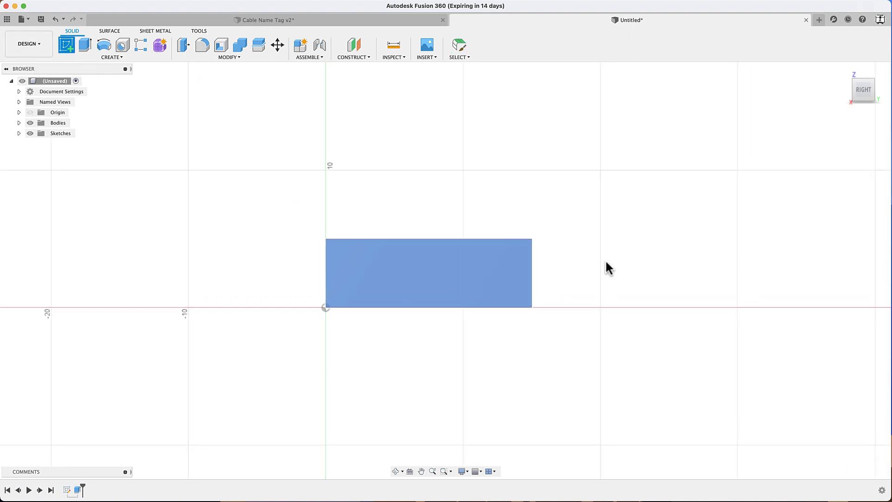
pyautogui.moveTo(606, 260)
pyautogui.mouseDown(button='middle')
pyautogui.moveTo(556, 269)
pyautogui.moveTo(432, 267)
pyautogui.moveTo(573, 257)
pyautogui.mouseUp(button='middle')
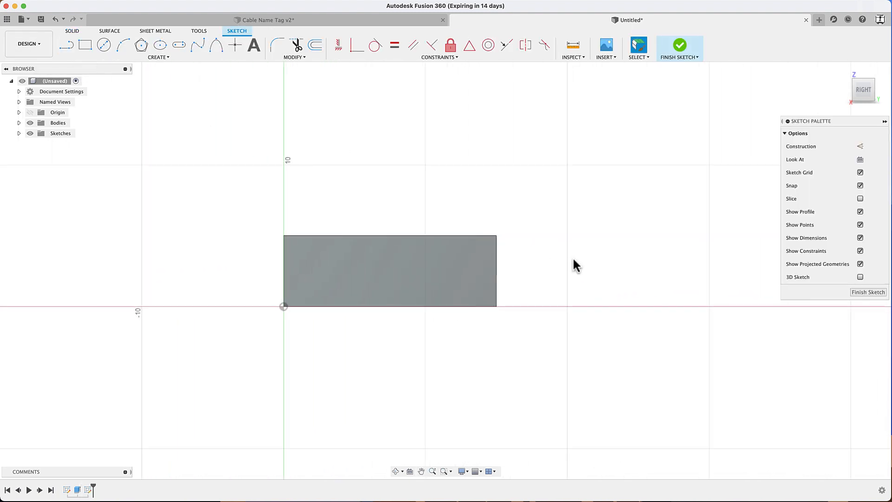
pyautogui.scroll(2, 573, 260)
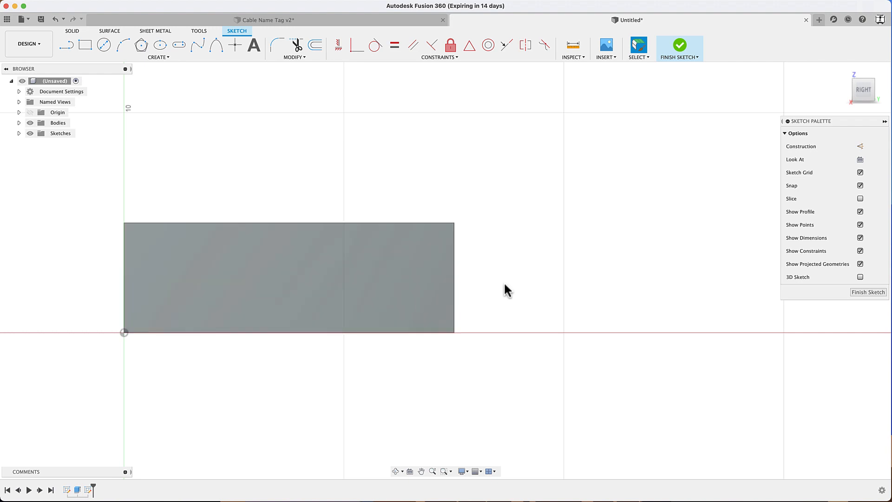
pyautogui.press('r')
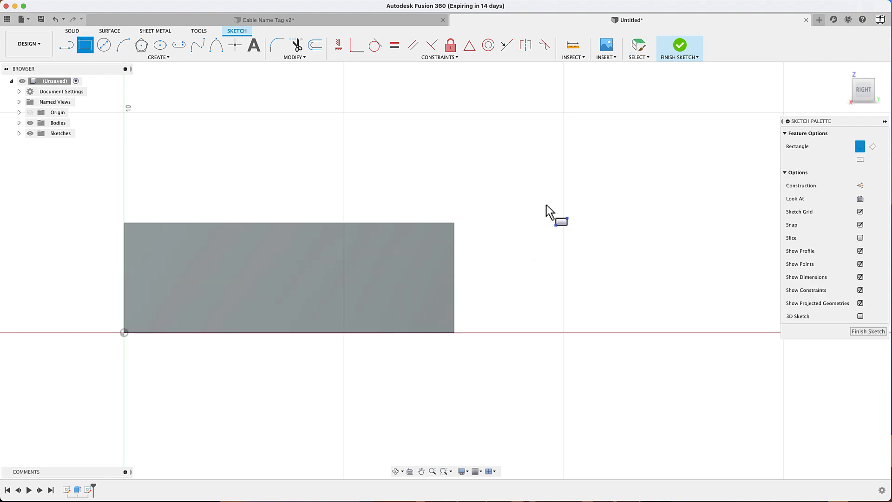
pyautogui.click(547, 205)
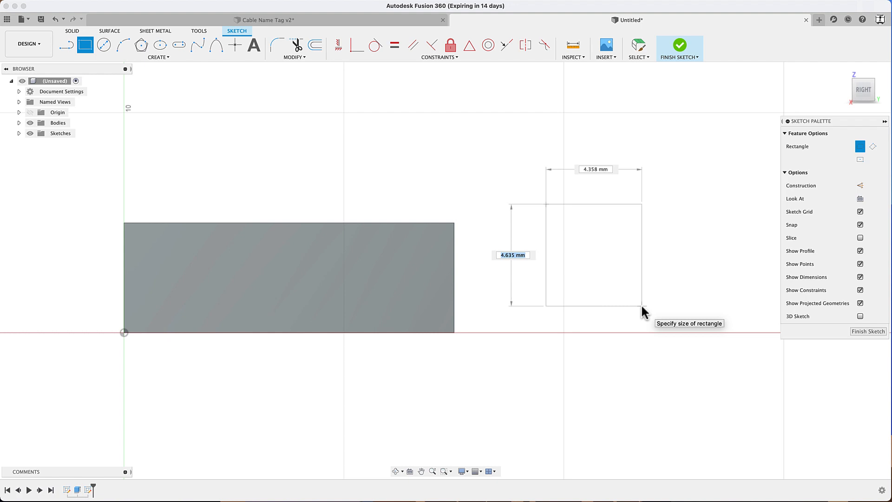
pyautogui.write('4')
pyautogui.press('Tab')
pyautogui.write('3.72')
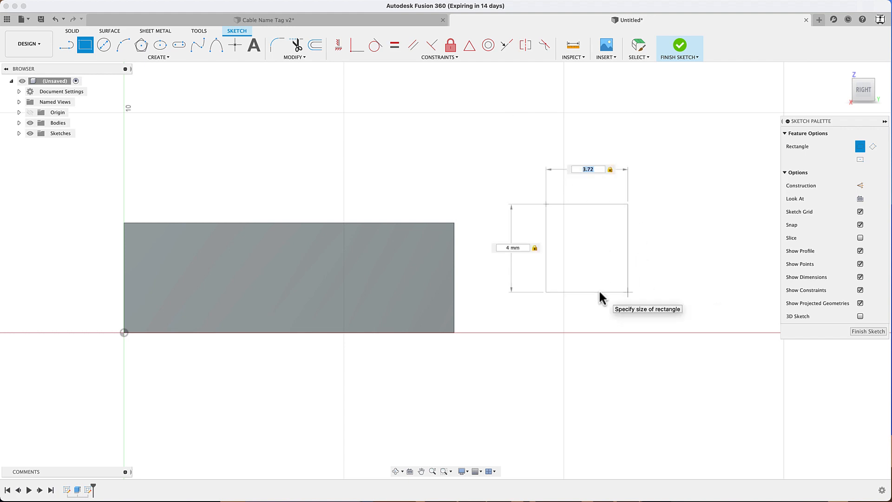
pyautogui.press('Return')
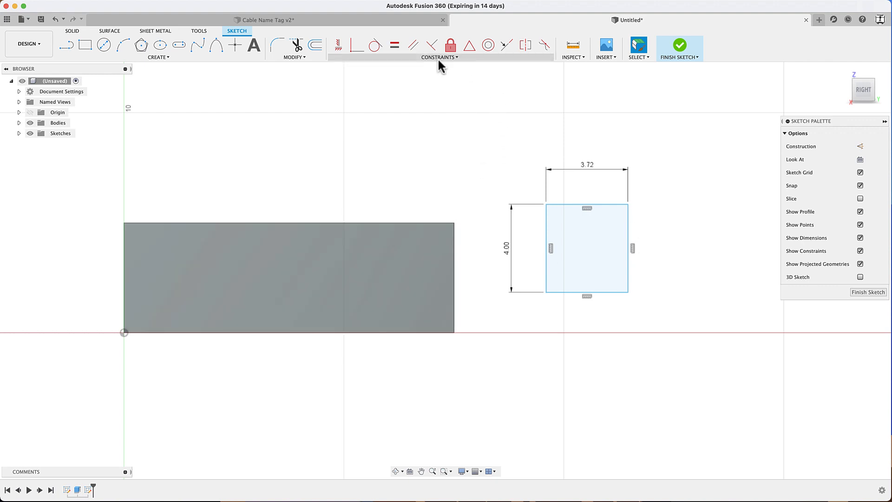
# Centre the small rectangle's bottom edge on the end face's bottom edge with a Midpoint constraint and finish the sketch
pyautogui.click(468, 49)
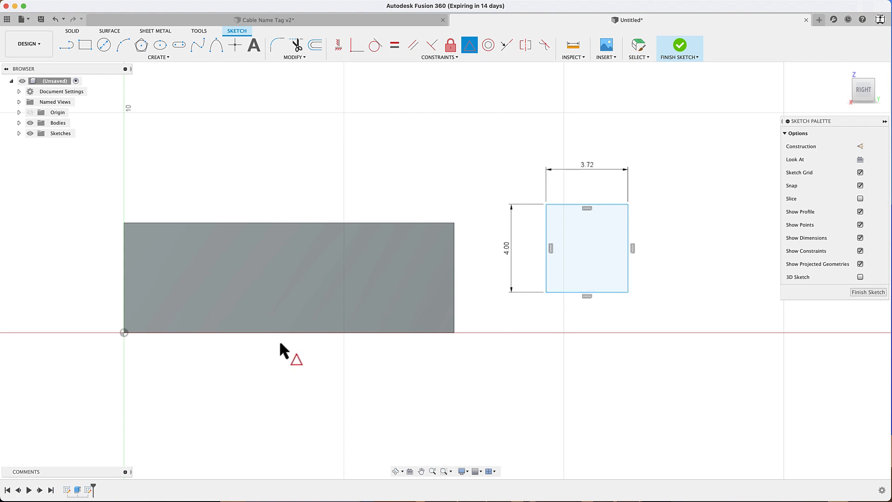
pyautogui.click(587, 292)
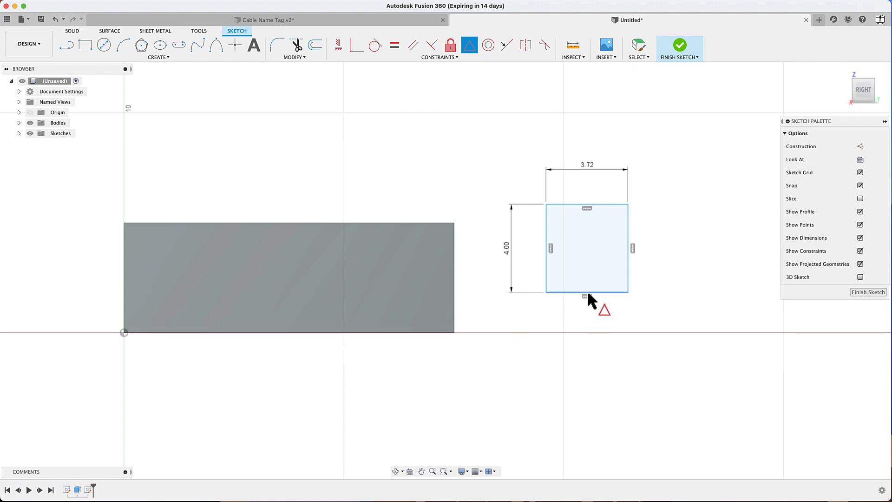
pyautogui.click(319, 332)
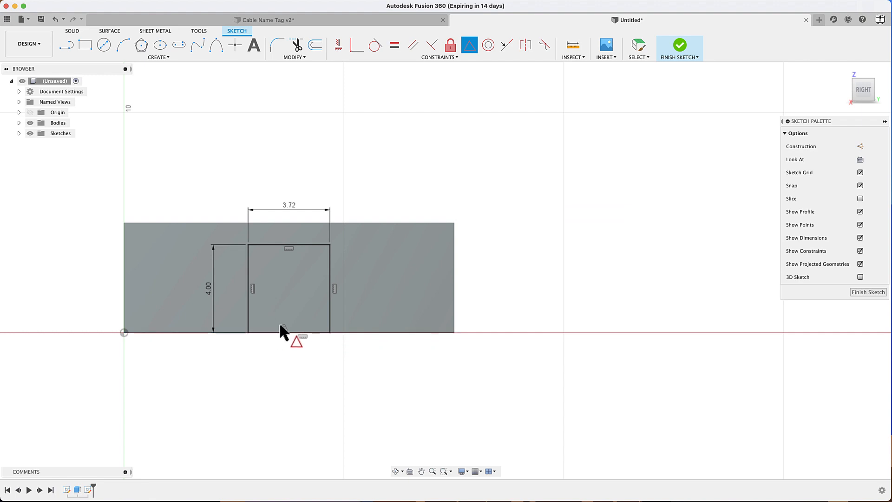
pyautogui.click(678, 49)
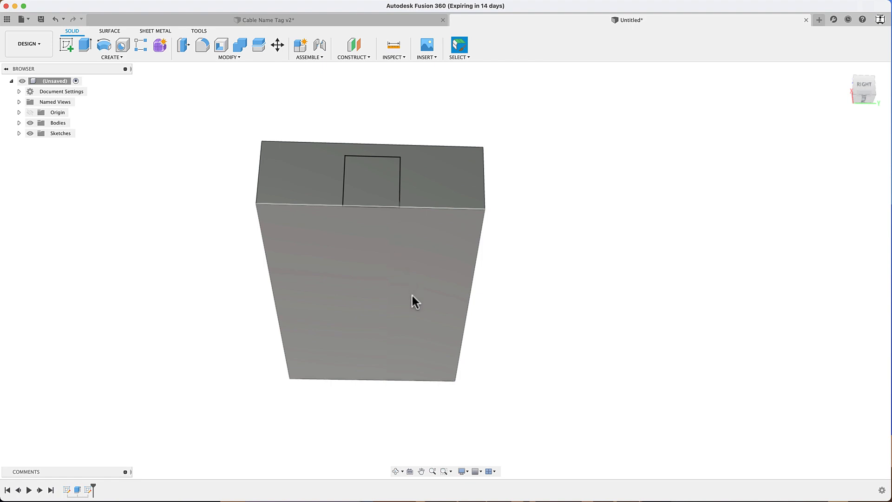
# Start a sketch on the block's bottom face, project the face's outline into it and hide the bodies
pyautogui.click(66, 45)
pyautogui.click(377, 288)
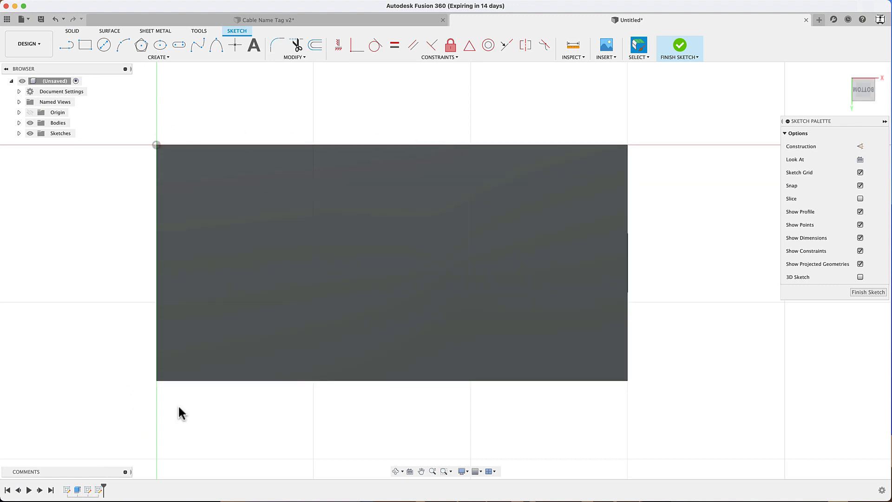
pyautogui.press('p')
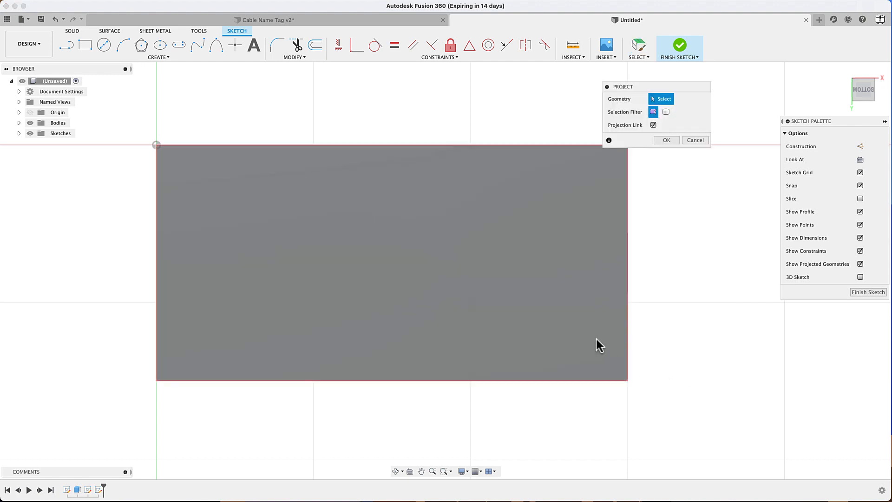
pyautogui.click(526, 271)
pyautogui.click(665, 140)
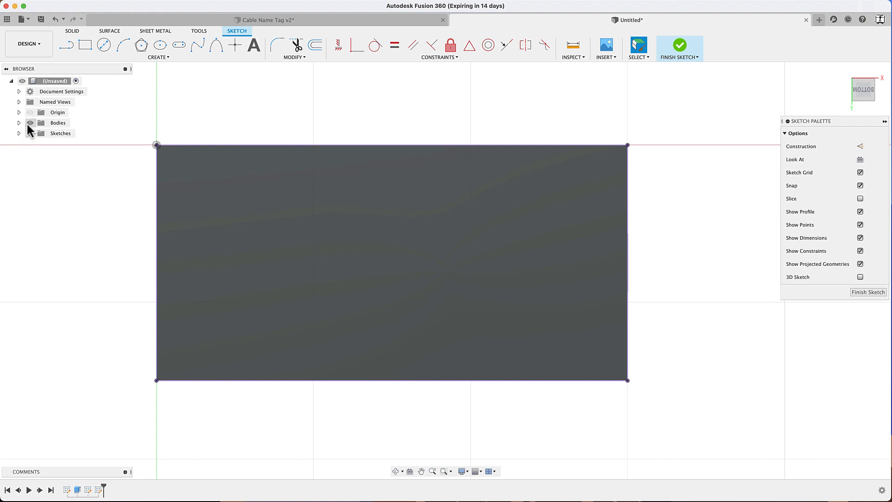
pyautogui.click(27, 122)
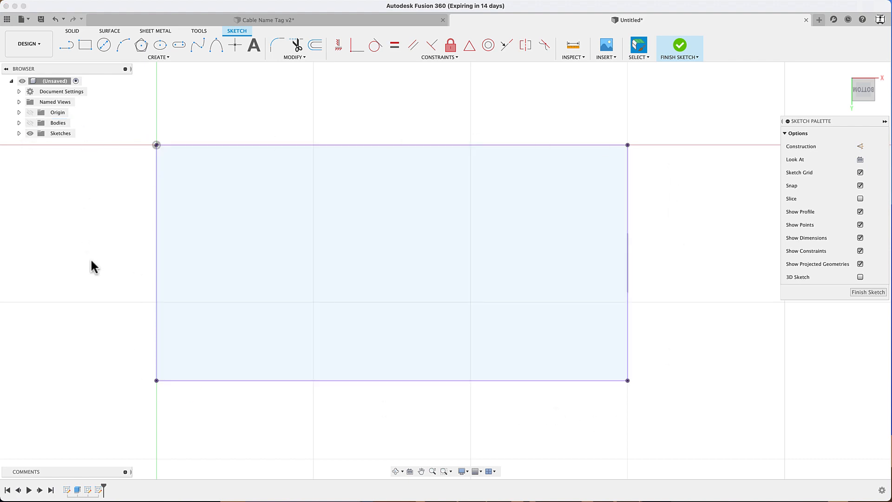
# Draw a fit point spline from the left edge's midpoint through the rectangle's centre to the right edge's midpoint
pyautogui.moveTo(94, 267)
pyautogui.mouseDown(button='middle')
pyautogui.moveTo(167, 272)
pyautogui.moveTo(153, 281)
pyautogui.mouseUp(button='middle')
pyautogui.scroll(3, 478, 287)
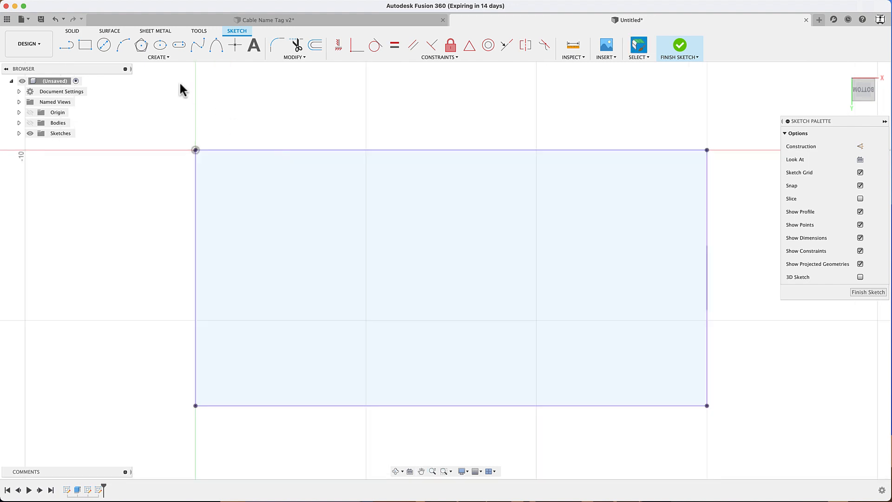
pyautogui.click(170, 60)
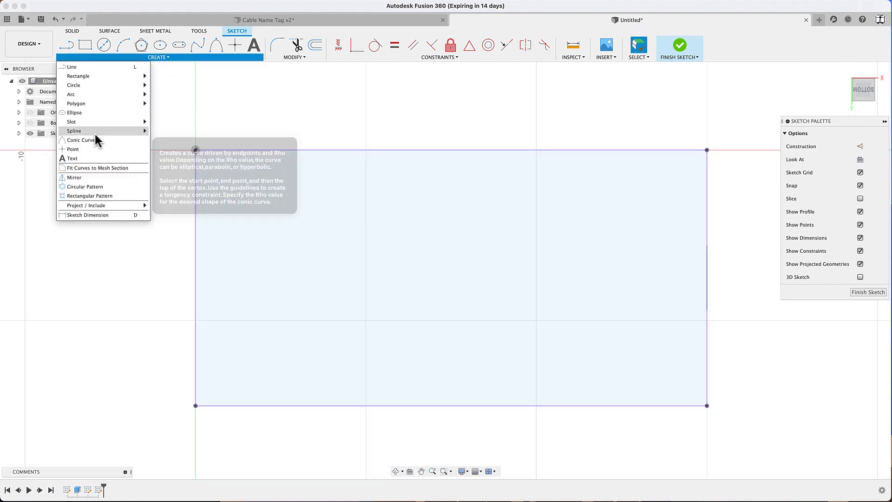
pyautogui.moveTo(139, 131)
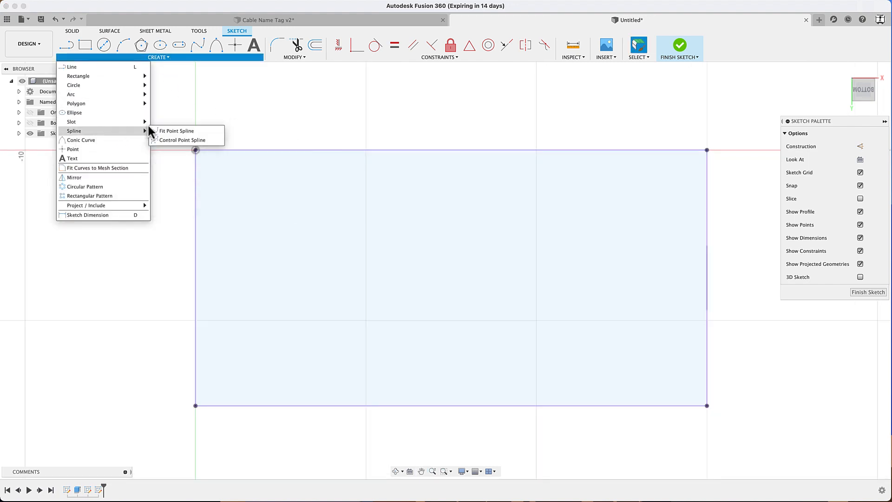
pyautogui.click(176, 132)
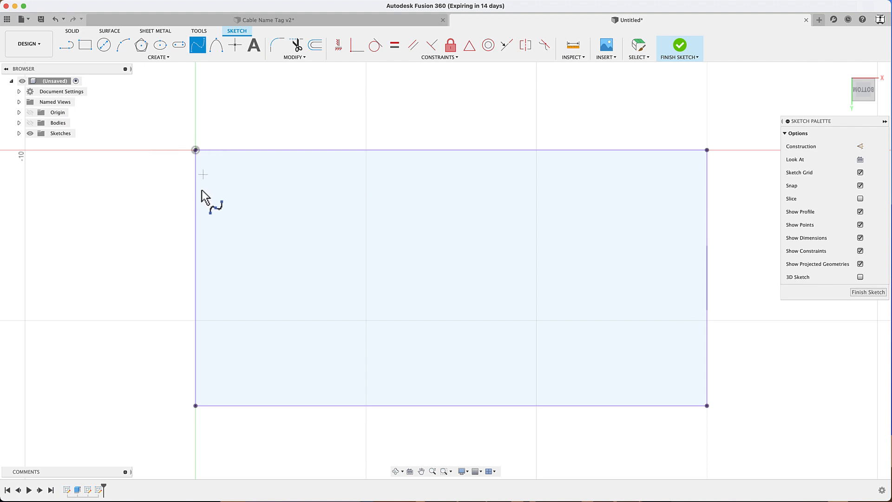
pyautogui.click(195, 279)
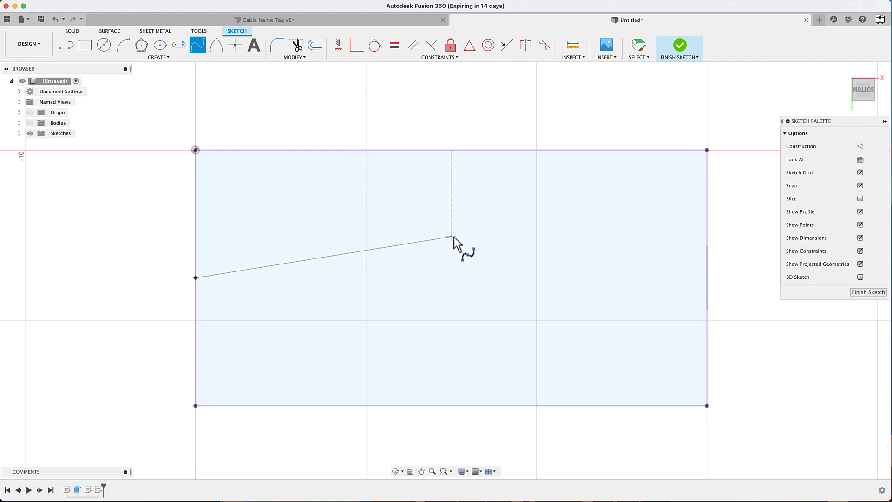
pyautogui.click(452, 279)
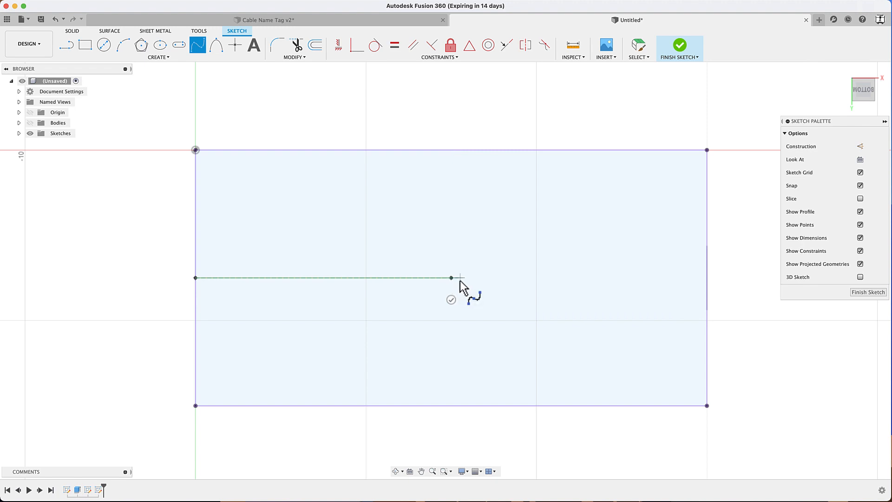
pyautogui.click(707, 278)
pyautogui.click(705, 299)
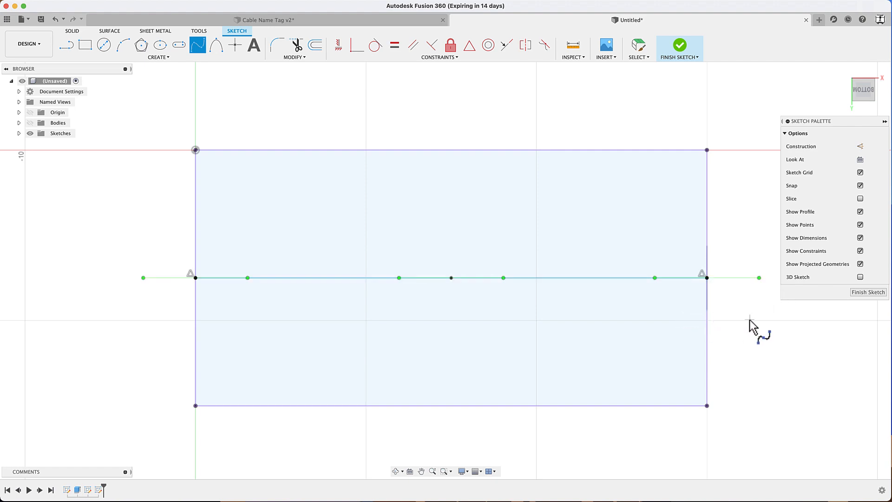
pyautogui.press('Escape')
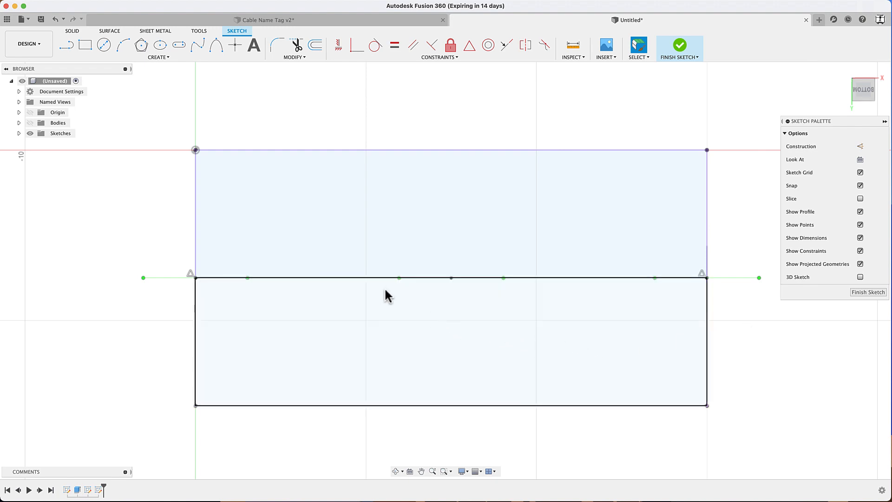
# Bend the spline into a gentle S-curve by tilting the tangent handle at its middle point
pyautogui.scroll(2, 399, 274)
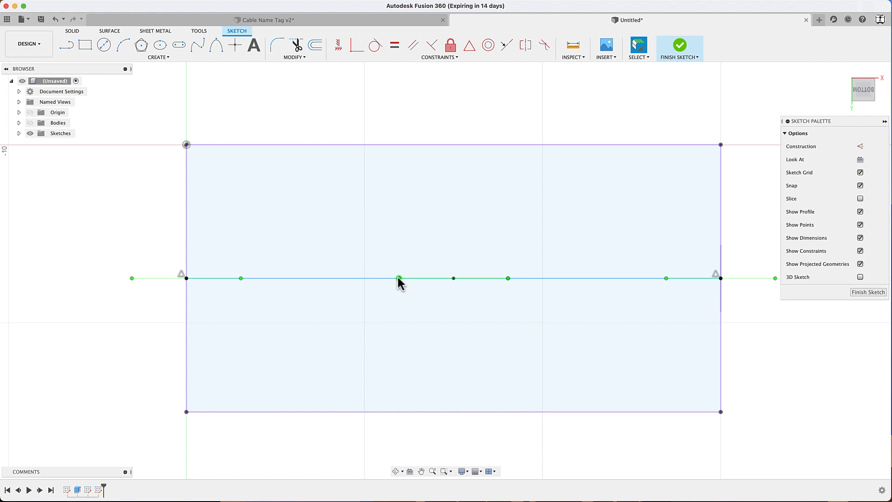
pyautogui.moveTo(399, 278)
pyautogui.mouseDown()
pyautogui.moveTo(404, 258)
pyautogui.moveTo(406, 265)
pyautogui.mouseUp()
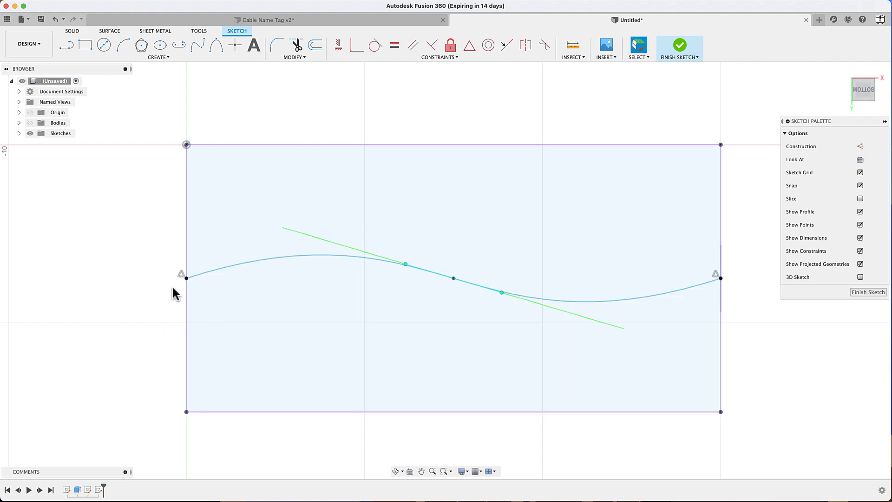
pyautogui.click(199, 276)
pyautogui.click(185, 278)
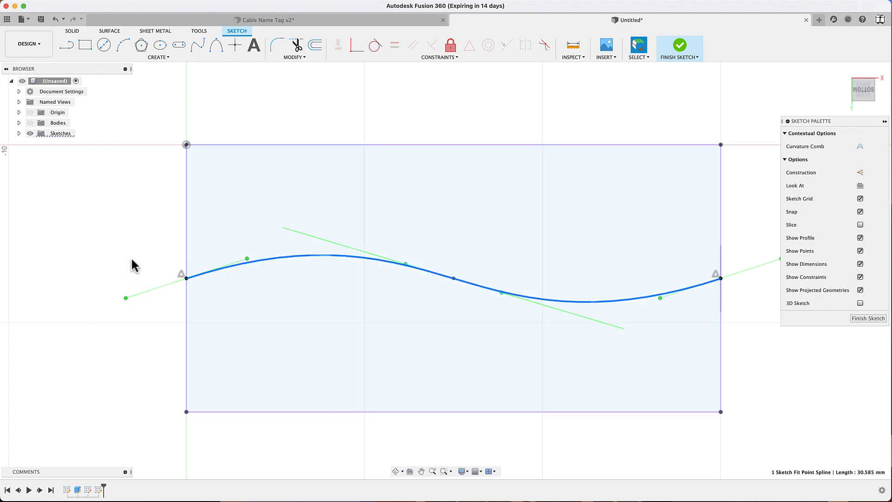
pyautogui.click(295, 88)
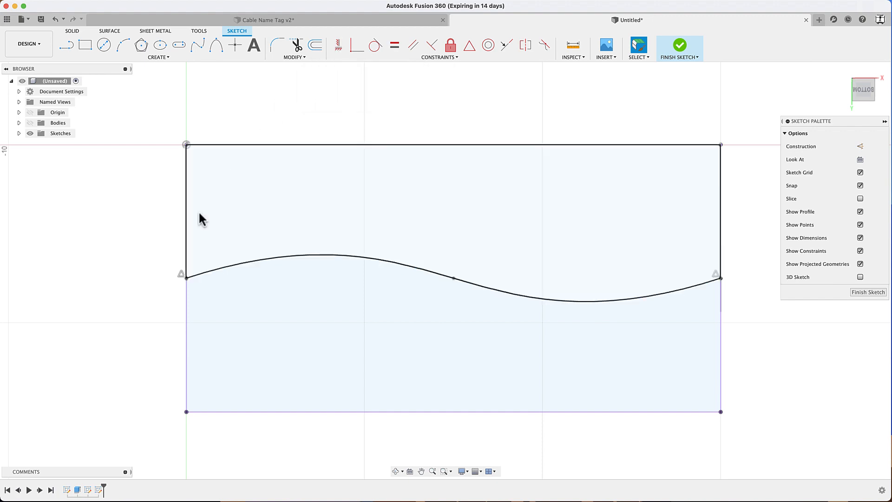
# Constrain the tangent handles at both ends of the spline to be horizontal
pyautogui.click(202, 273)
pyautogui.click(160, 286)
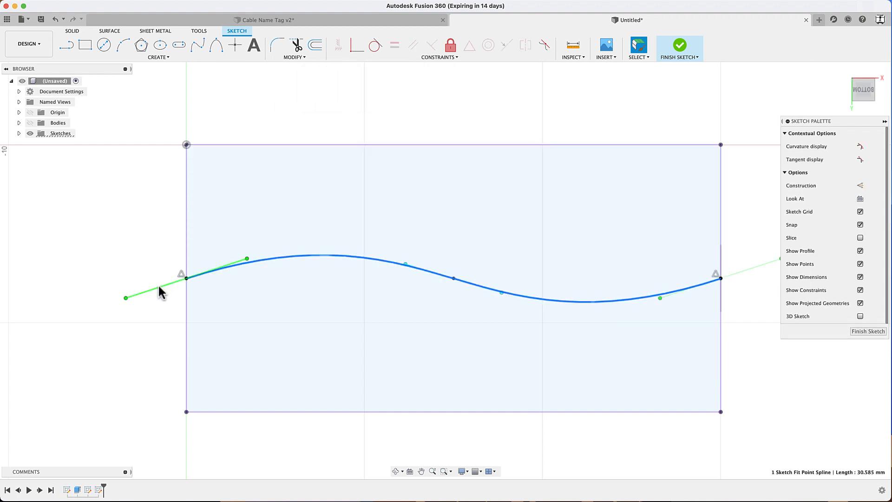
pyautogui.click(338, 45)
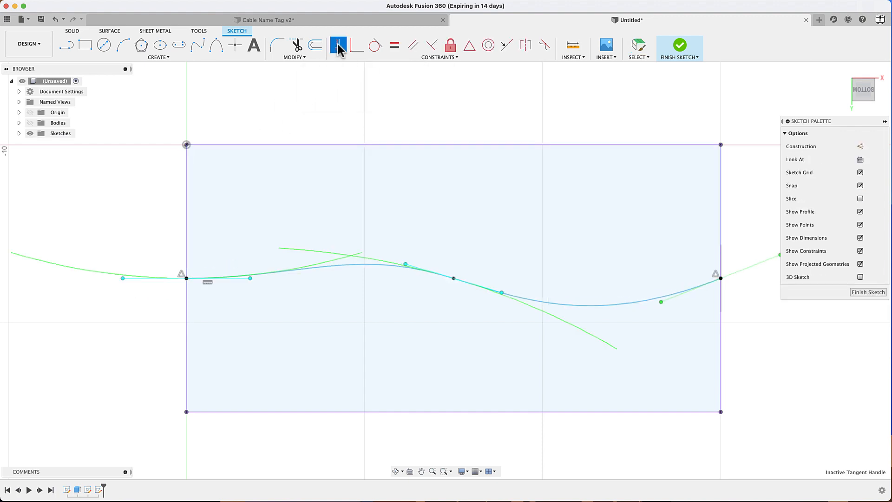
pyautogui.click(743, 268)
pyautogui.moveTo(720, 340); pyautogui.dragTo(645, 342, button='middle')
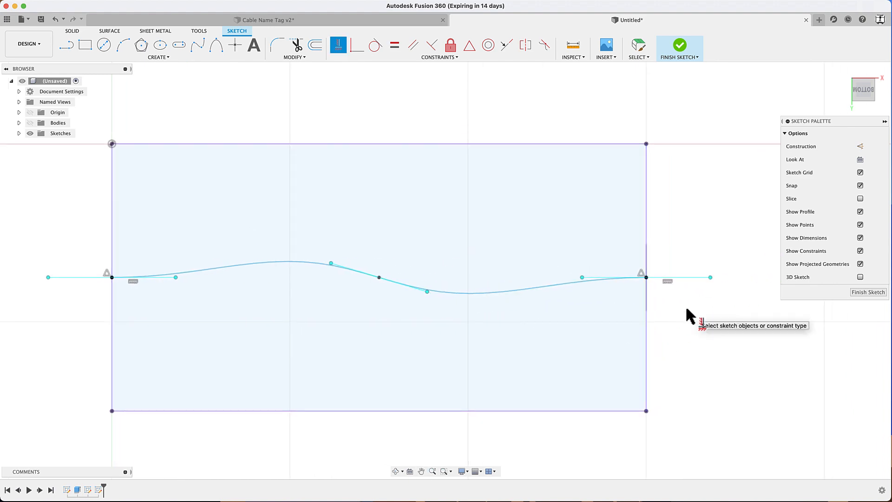
pyautogui.press('Escape')
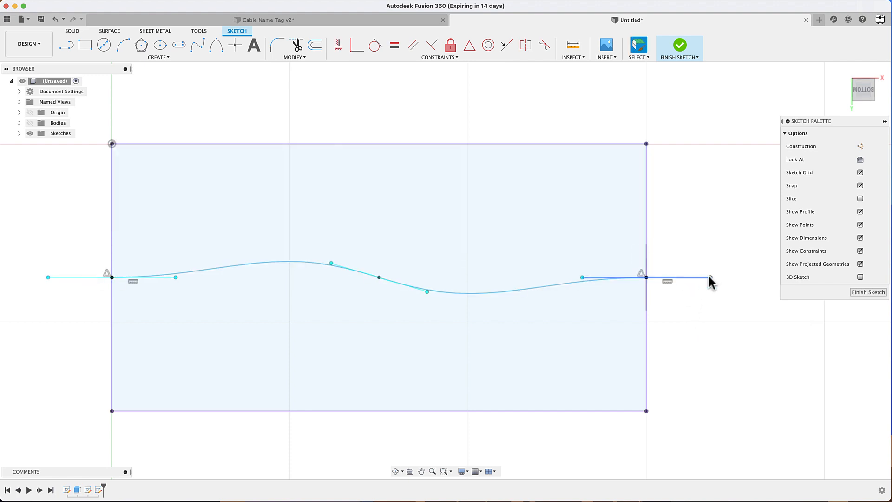
# Make the spline's two end tangent handles equal in length with an Equal constraint and adjust their shared length
pyautogui.moveTo(711, 278)
pyautogui.mouseDown()
pyautogui.moveTo(758, 277)
pyautogui.moveTo(685, 279)
pyautogui.moveTo(708, 277)
pyautogui.mouseUp()
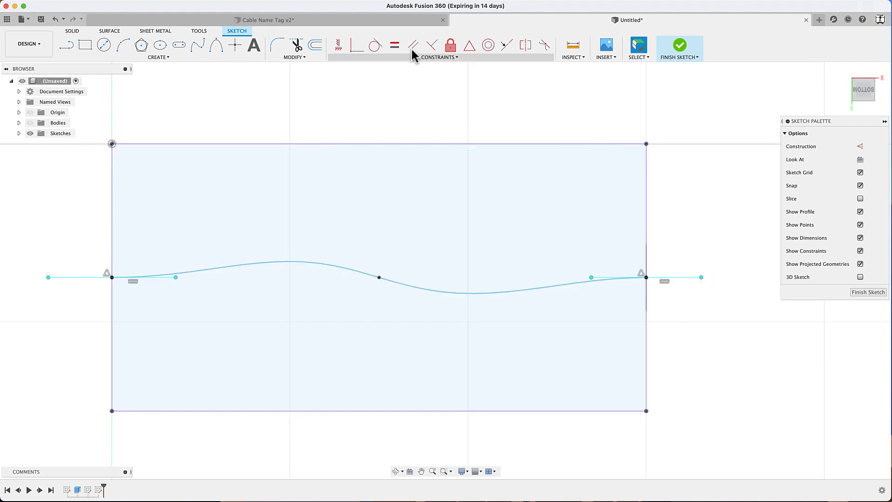
pyautogui.click(394, 47)
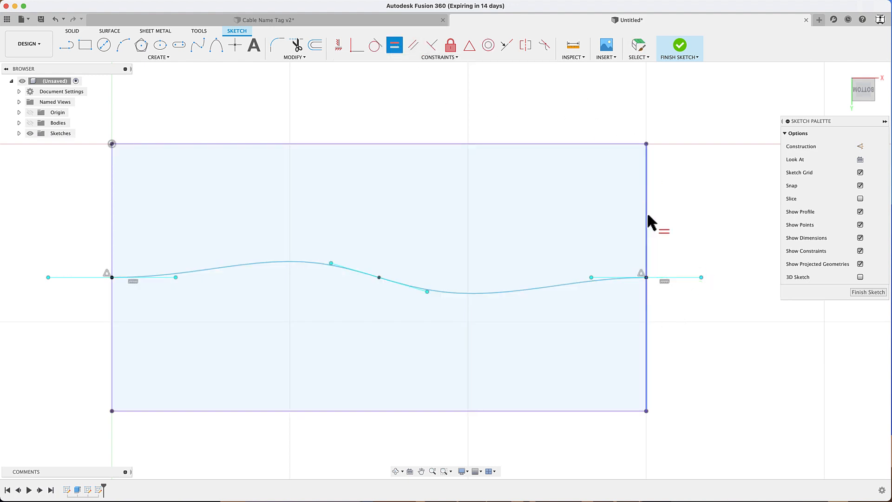
pyautogui.click(682, 277)
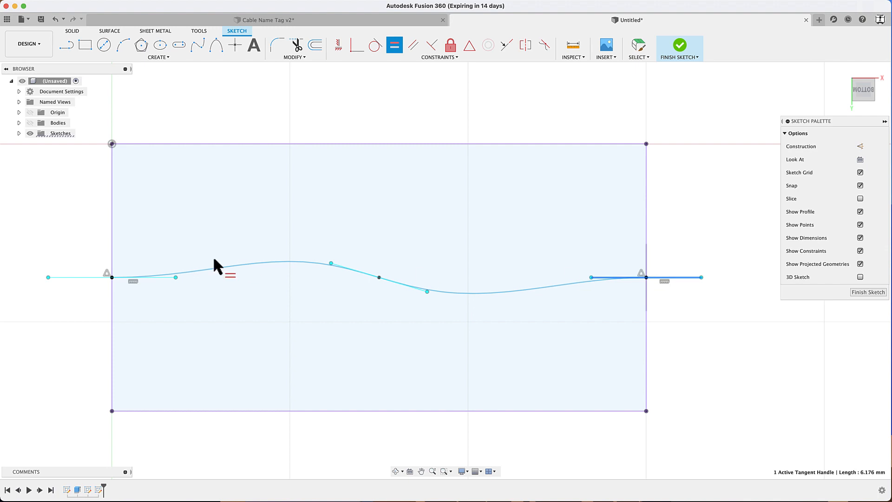
pyautogui.click(91, 278)
pyautogui.moveTo(702, 277)
pyautogui.mouseDown()
pyautogui.moveTo(722, 278)
pyautogui.moveTo(710, 278)
pyautogui.mouseUp()
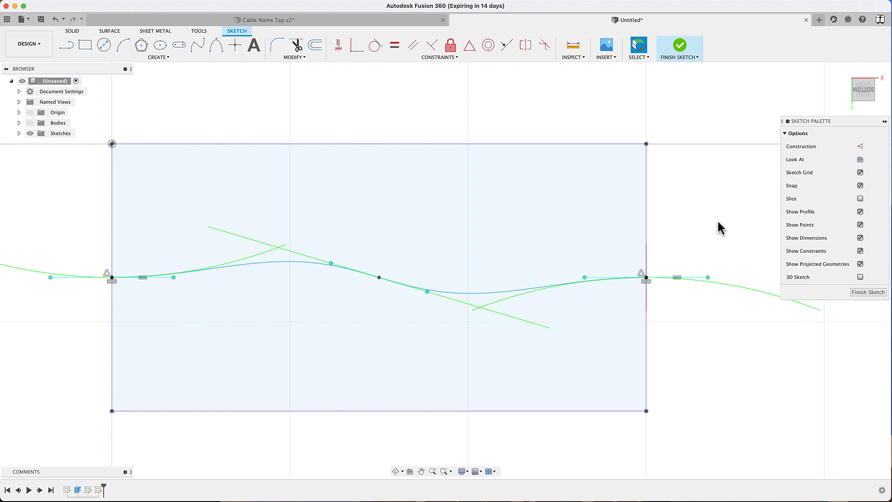
# Finish the spline sketch and show the bodies again
pyautogui.scroll(-2, 717, 219)
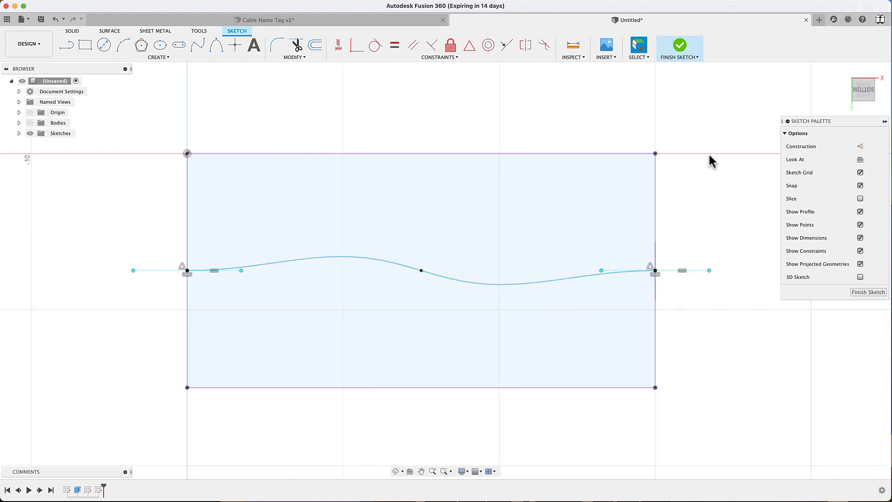
pyautogui.click(677, 48)
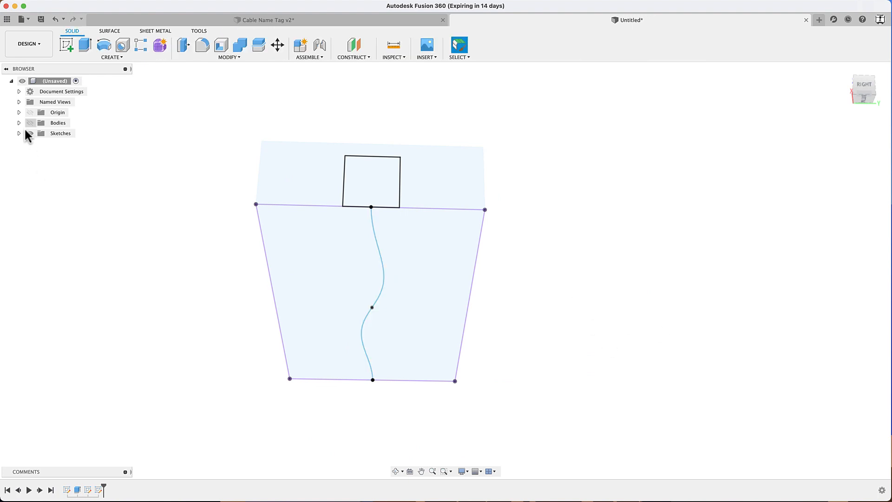
pyautogui.click(30, 123)
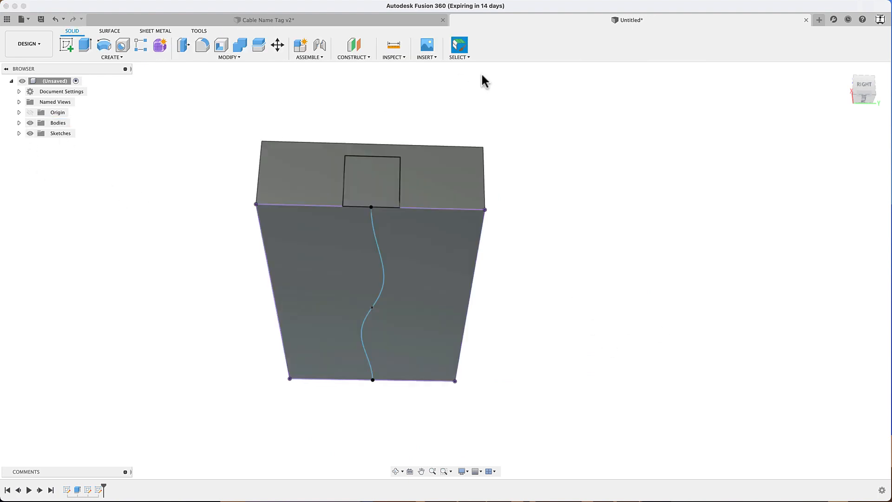
# Cut the channel with a single-path Sweep of the small rectangle along the S-curve, using perpendicular orientation and distance 1.00
pyautogui.click(120, 57)
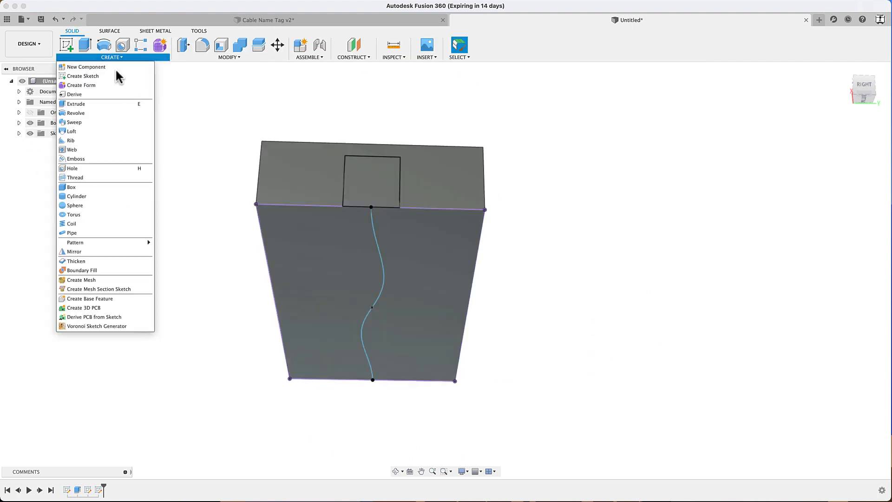
pyautogui.click(99, 123)
pyautogui.click(373, 184)
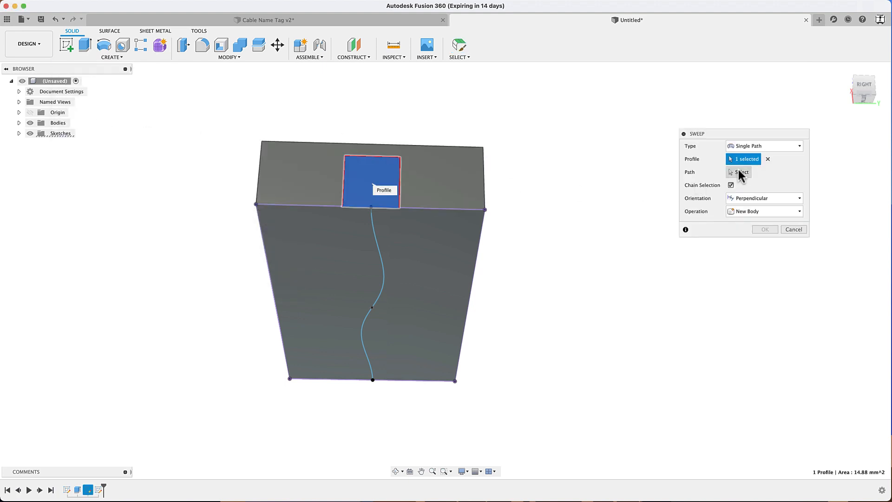
pyautogui.click(740, 172)
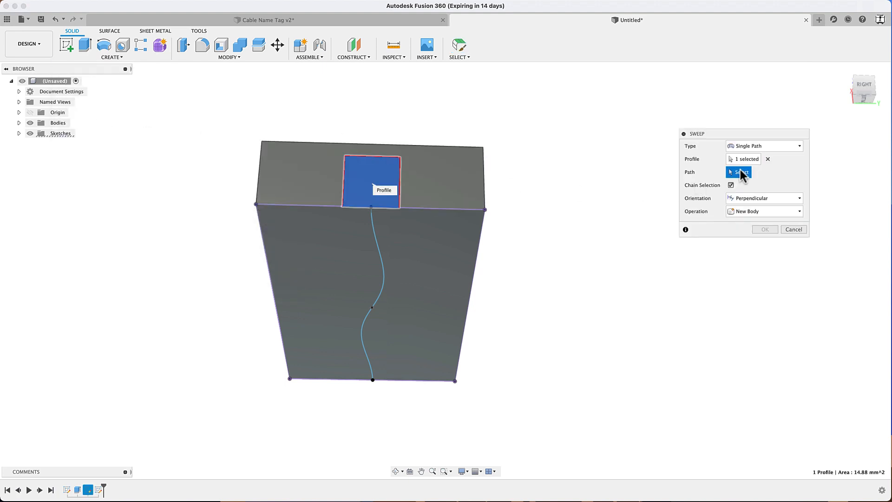
pyautogui.click(375, 241)
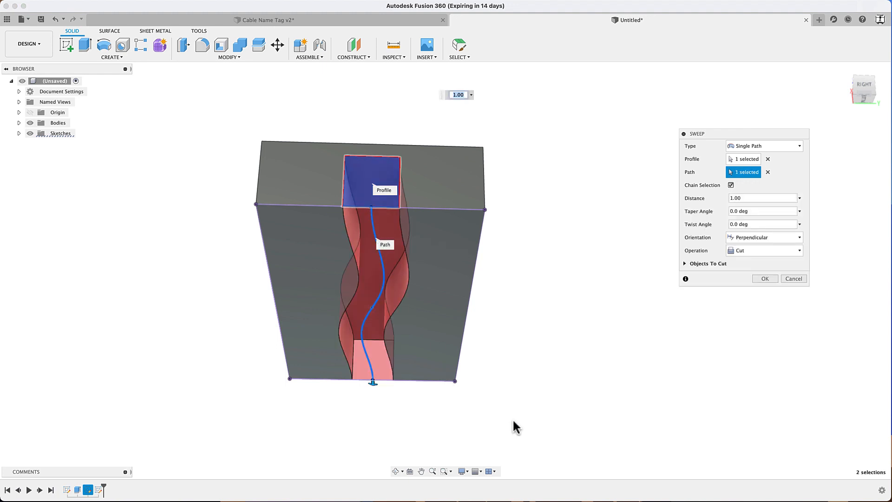
pyautogui.keyDown('shift'); pyautogui.moveTo(514, 424); pyautogui.dragTo(505, 308, button='middle'); pyautogui.keyUp('shift')
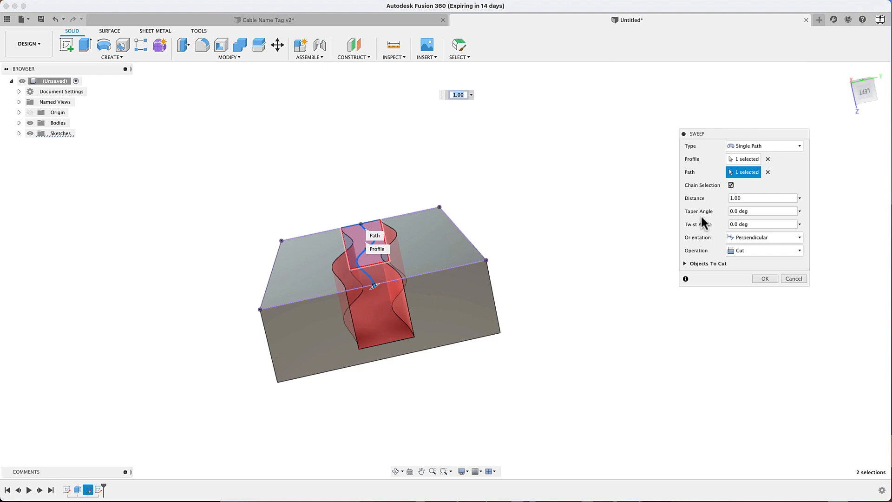
pyautogui.click(765, 279)
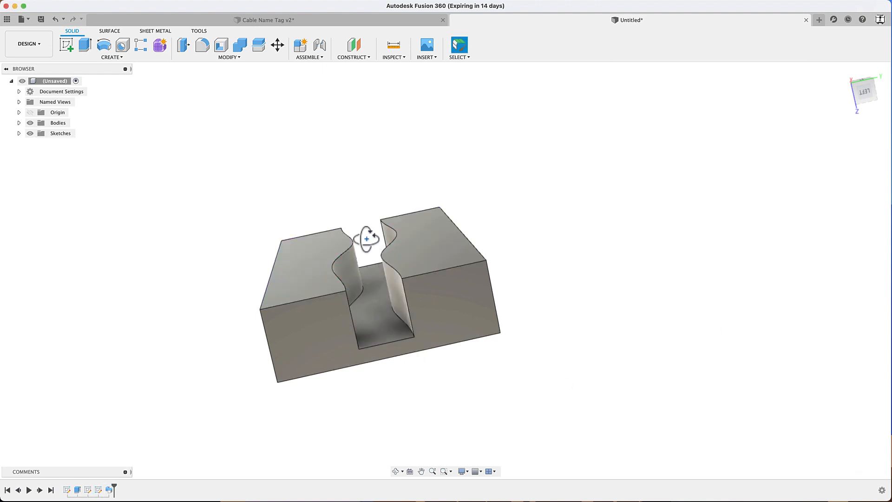
# Compare the swept channel with the small retaining lips in the finished Cable Name Tag v2 model, and return to the untitled design
pyautogui.keyDown('shift'); pyautogui.moveTo(367, 239); pyautogui.dragTo(378, 252, button='middle'); pyautogui.keyUp('shift')
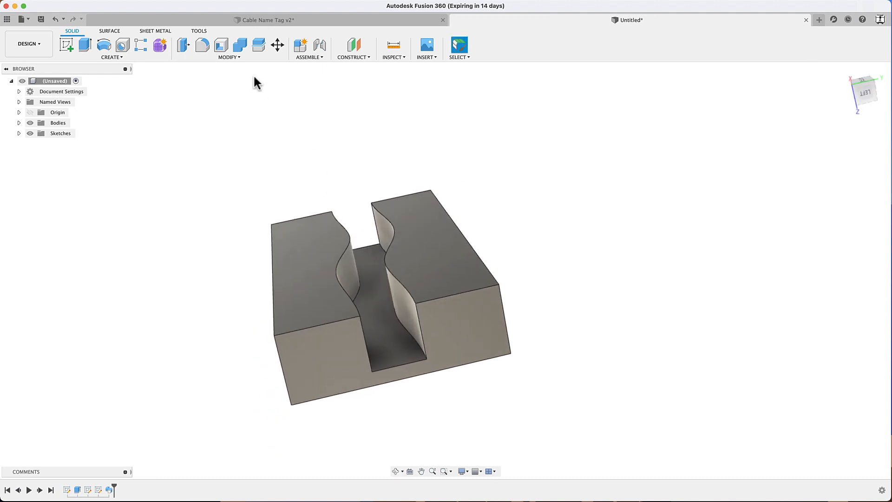
pyautogui.click(258, 20)
pyautogui.scroll(3, 470, 305)
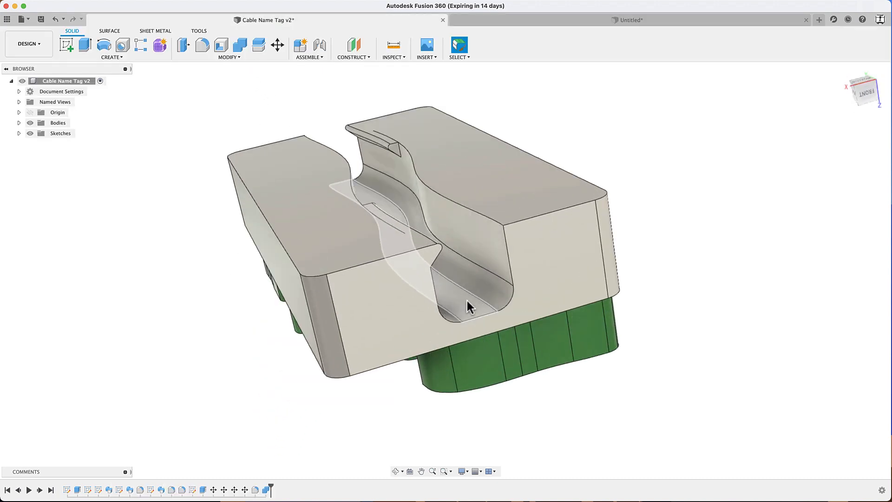
pyautogui.moveTo(452, 252); pyautogui.dragTo(410, 287, button='middle')
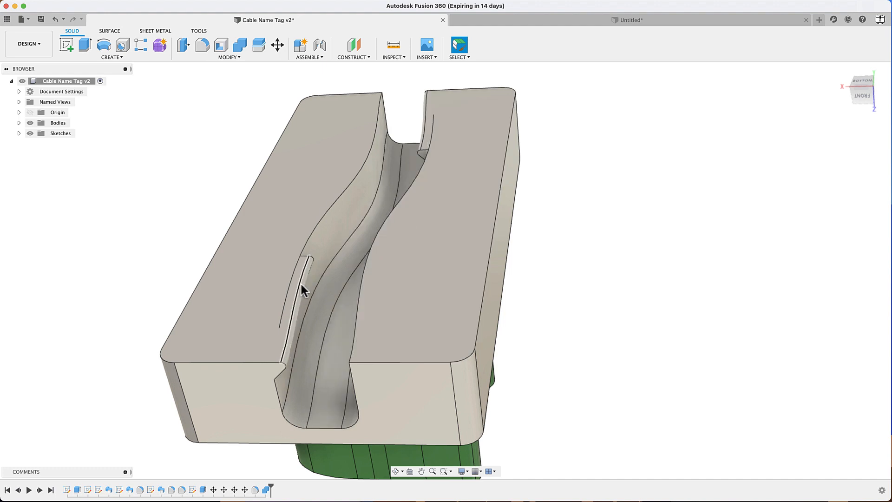
pyautogui.click(493, 21)
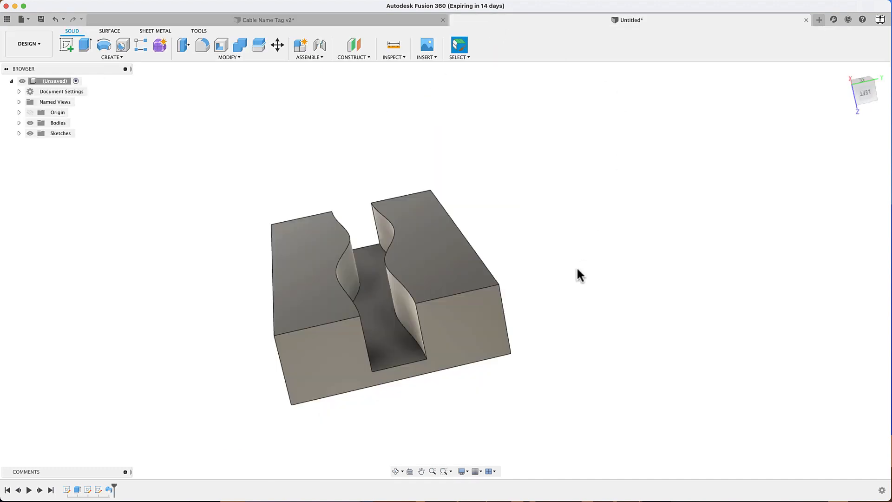
# Start a sketch on the block's left end face, where the channel exits
pyautogui.click(68, 48)
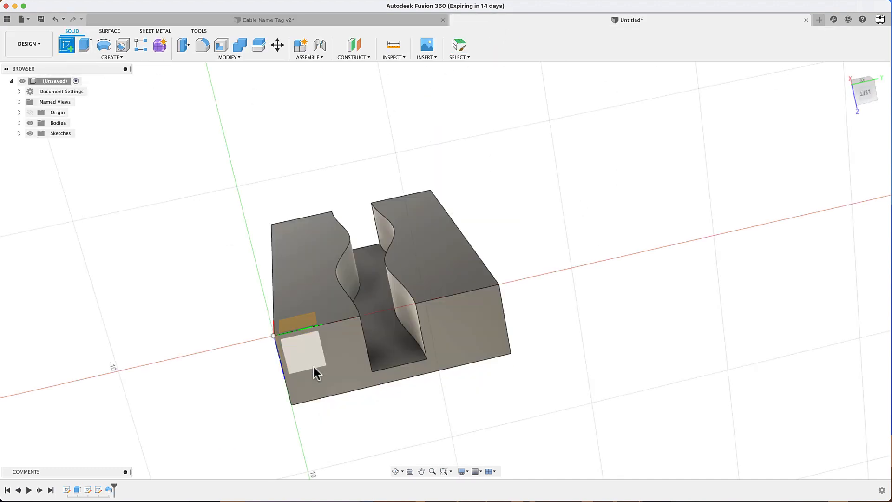
pyautogui.scroll(2, 351, 363)
pyautogui.click(353, 360)
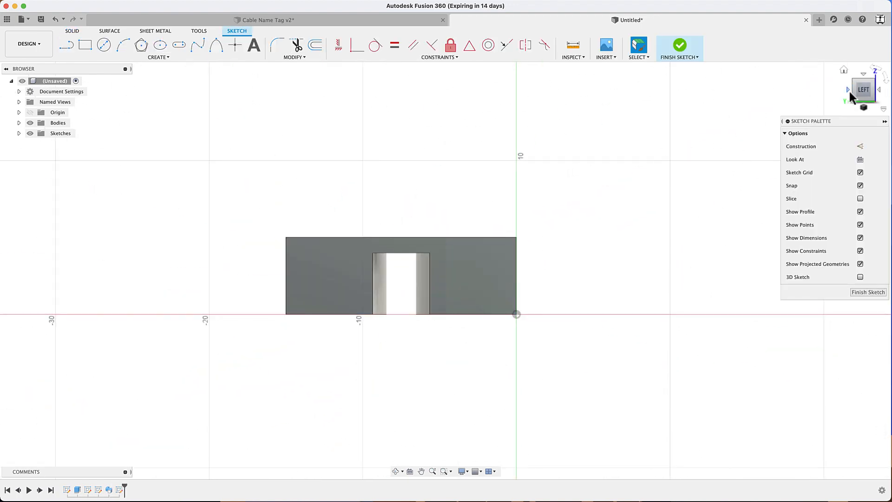
# Project the block's channel end face into the sketch with projection link on, and hide the bodies
pyautogui.click(874, 71)
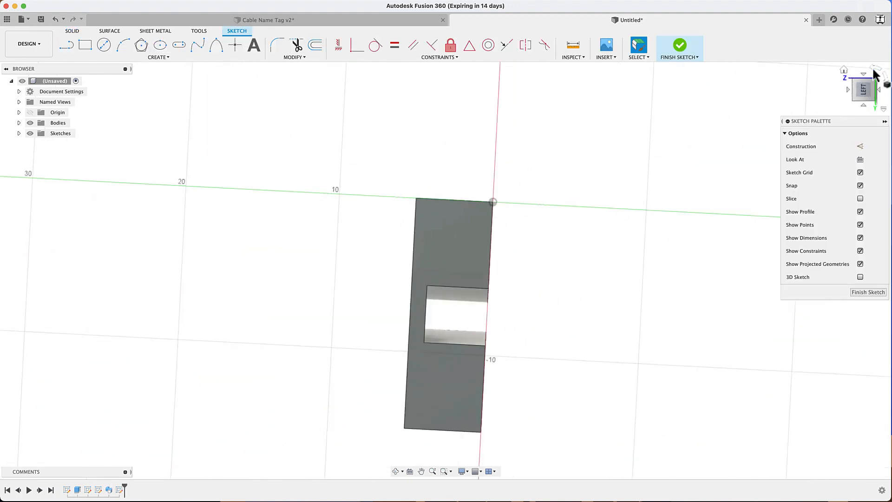
pyautogui.click(873, 71)
pyautogui.scroll(3, 546, 229)
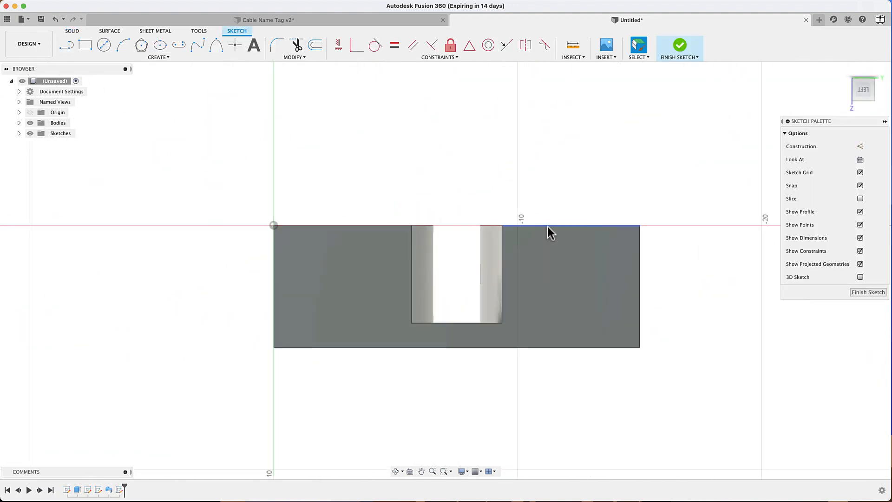
pyautogui.scroll(2, 227, 213)
pyautogui.moveTo(351, 291); pyautogui.dragTo(257, 279, button='middle')
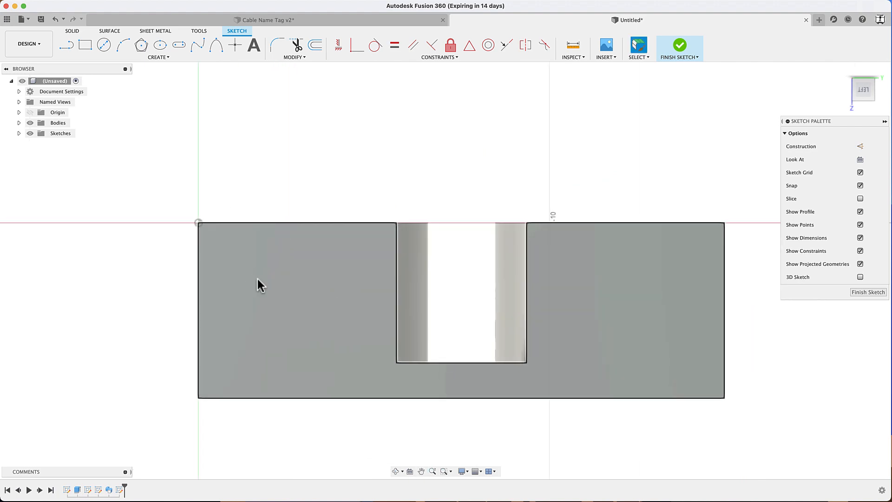
pyautogui.press('p')
pyautogui.click(327, 297)
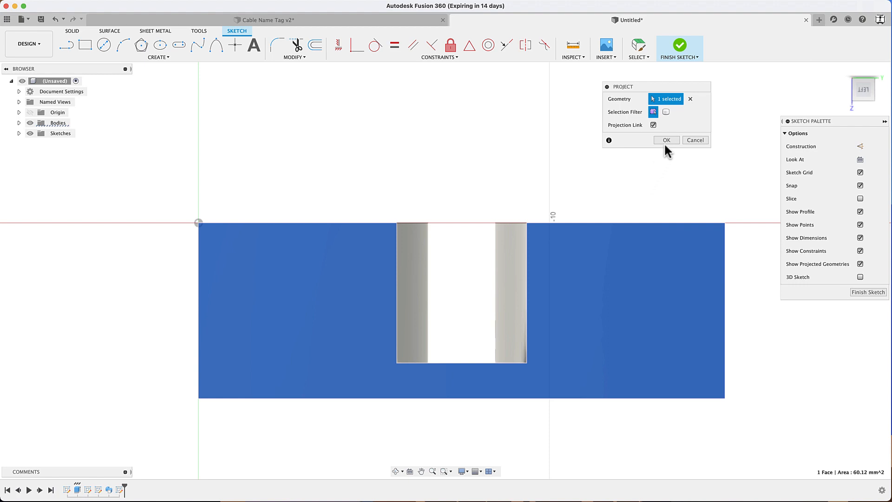
pyautogui.click(667, 141)
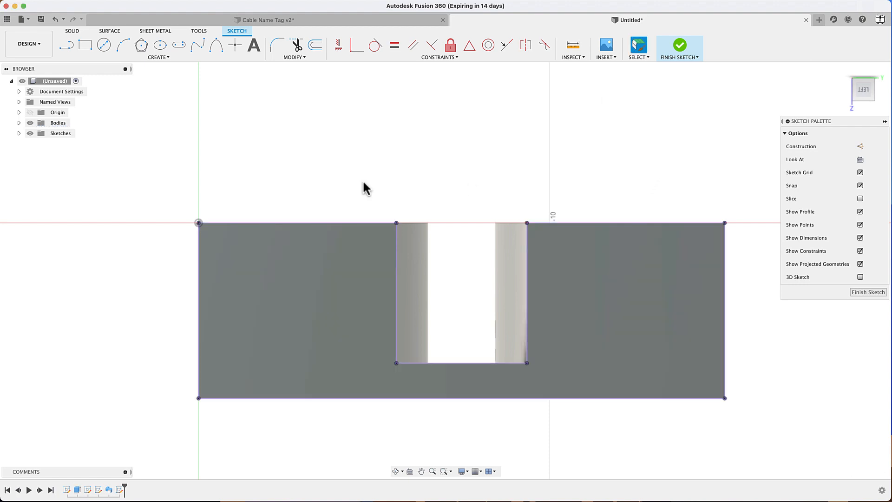
pyautogui.click(27, 119)
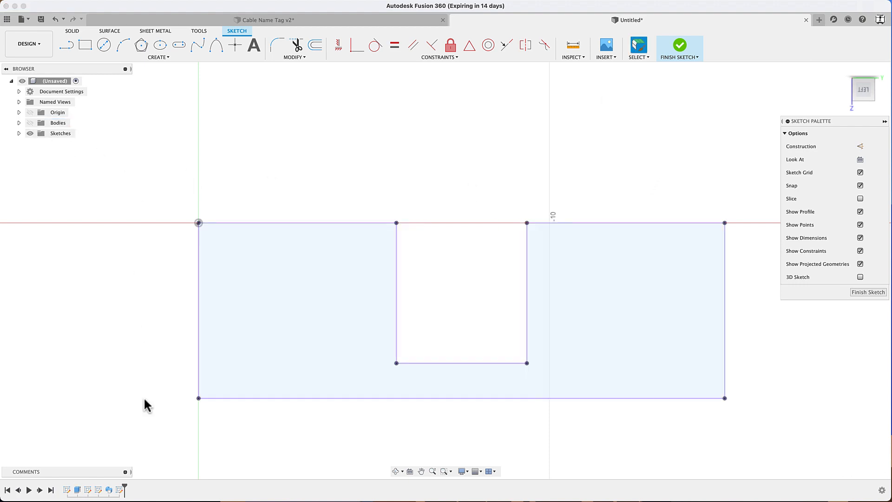
# Draw a closed right triangle with legs about 0.9 mm inside the channel, at its opening corner nearest the sketch origin
pyautogui.scroll(3, 434, 239)
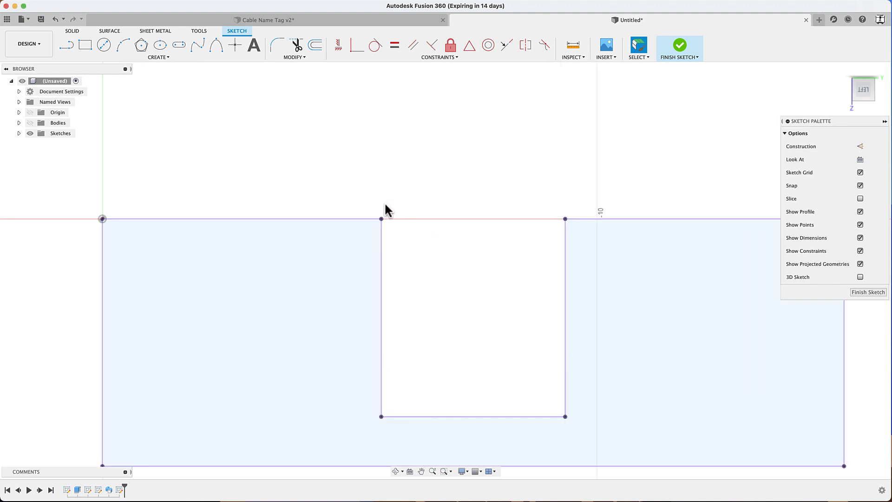
pyautogui.press('l')
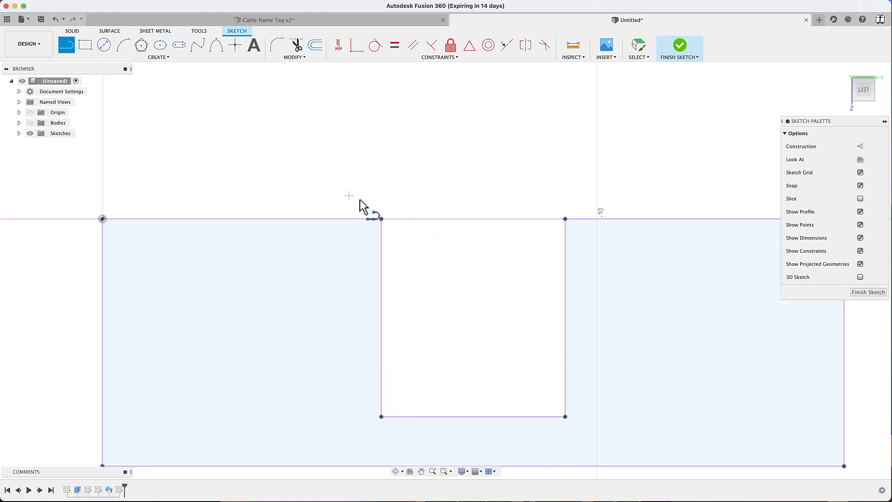
pyautogui.scroll(2, 382, 219)
pyautogui.click(382, 219)
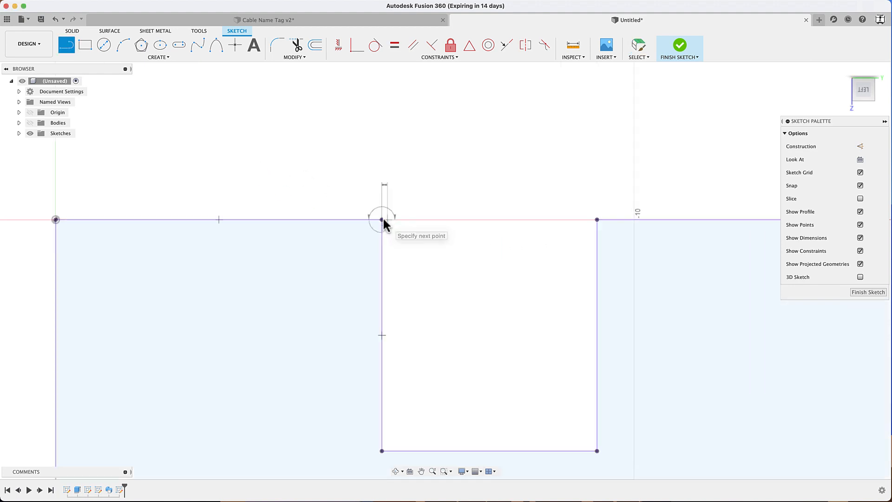
pyautogui.click(434, 218)
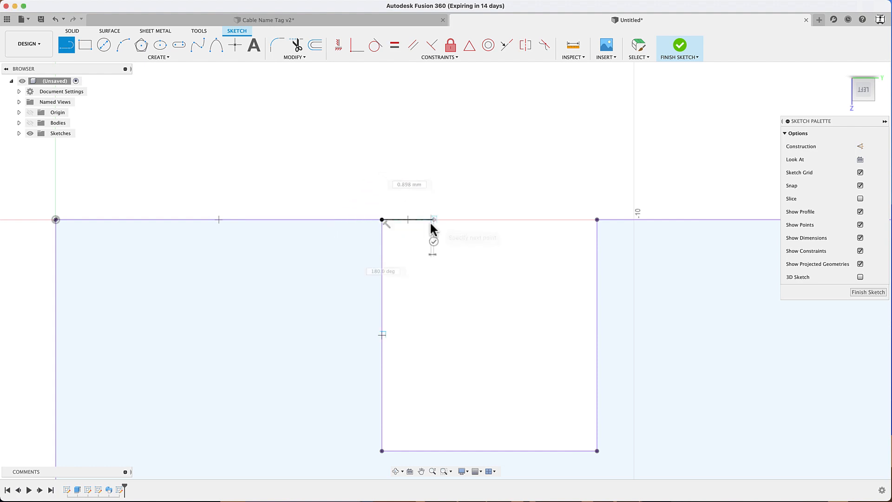
pyautogui.click(382, 272)
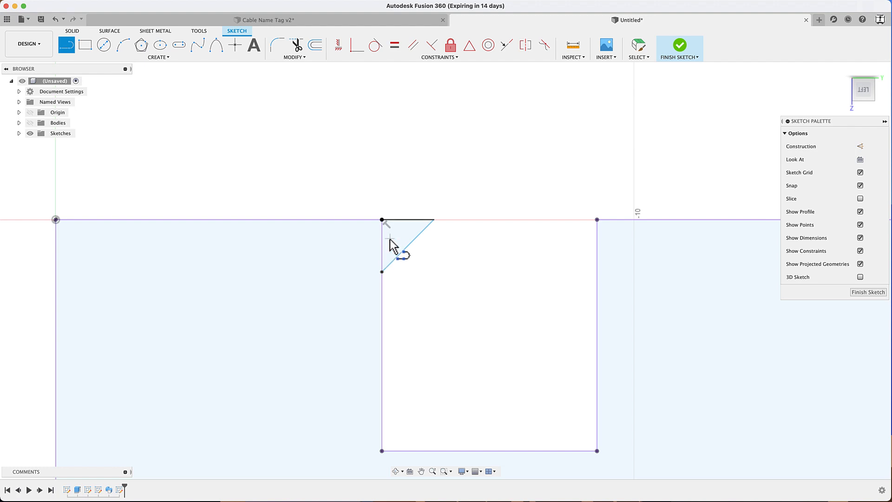
pyautogui.scroll(3, 392, 242)
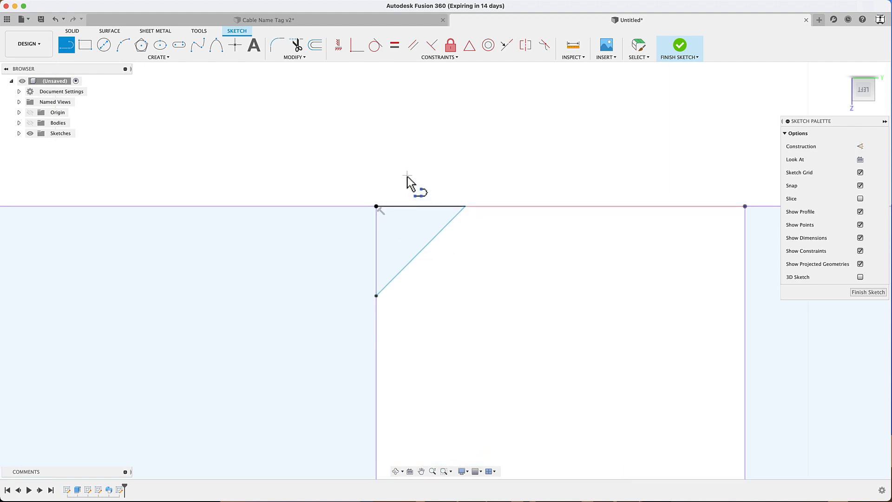
pyautogui.press('Escape')
# Dimension both the horizontal and vertical legs of the triangle to 1 mm and finish the sketch
pyautogui.press('d')
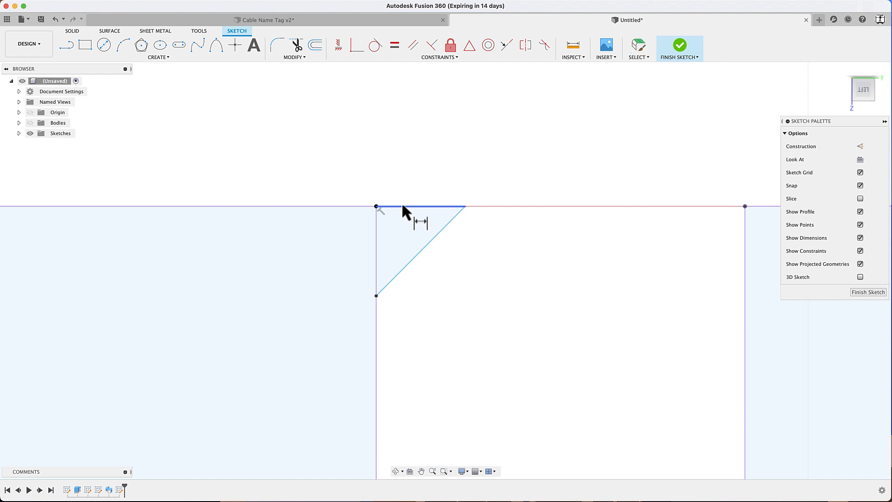
pyautogui.click(404, 206)
pyautogui.click(408, 186)
pyautogui.write('1')
pyautogui.press('Return')
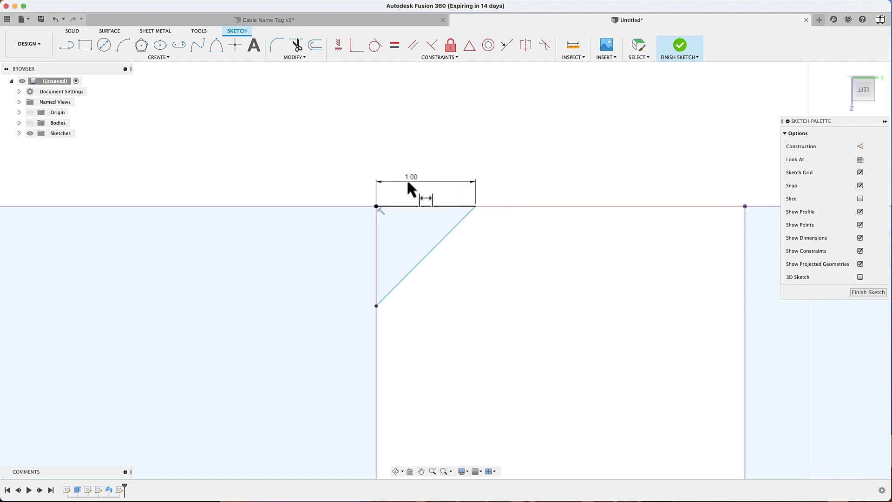
pyautogui.click(377, 207)
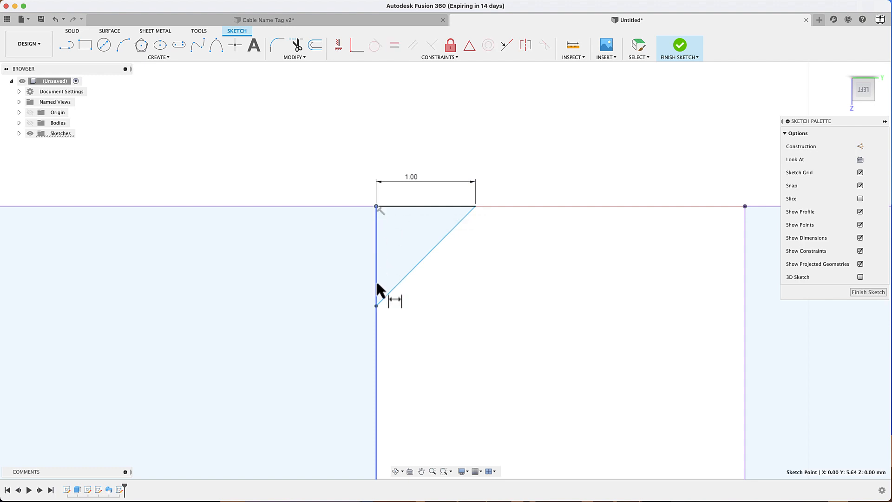
pyautogui.click(376, 304)
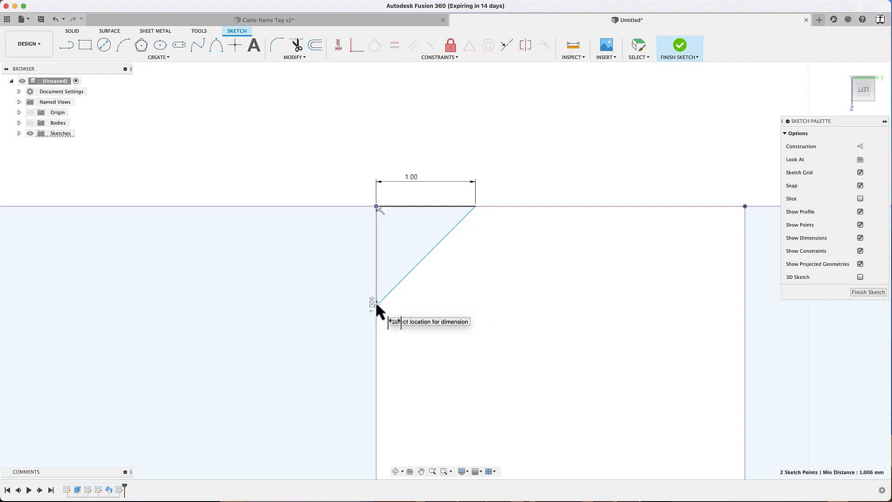
pyautogui.click(350, 269)
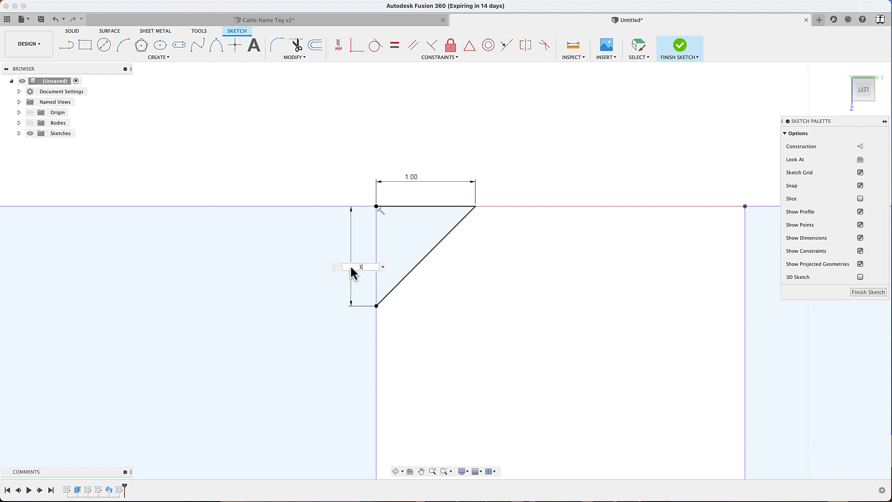
pyautogui.press('Return')
pyautogui.press('Escape')
pyautogui.scroll(-2, 532, 232)
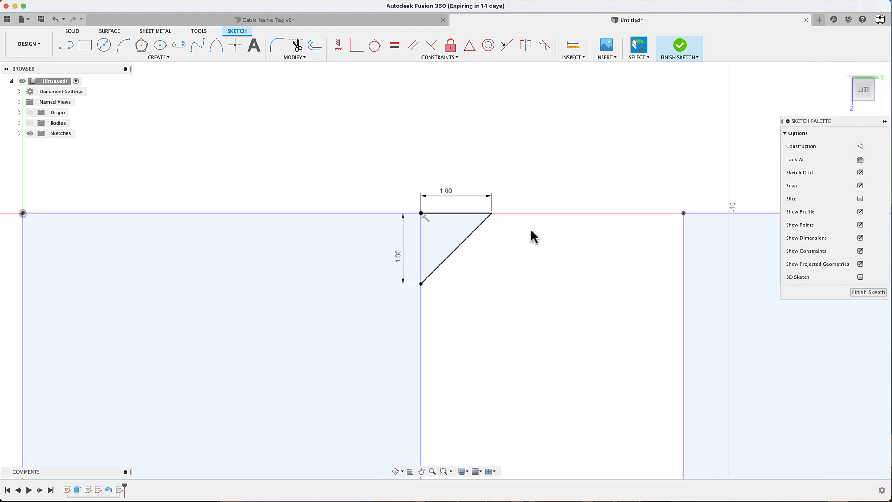
pyautogui.click(678, 47)
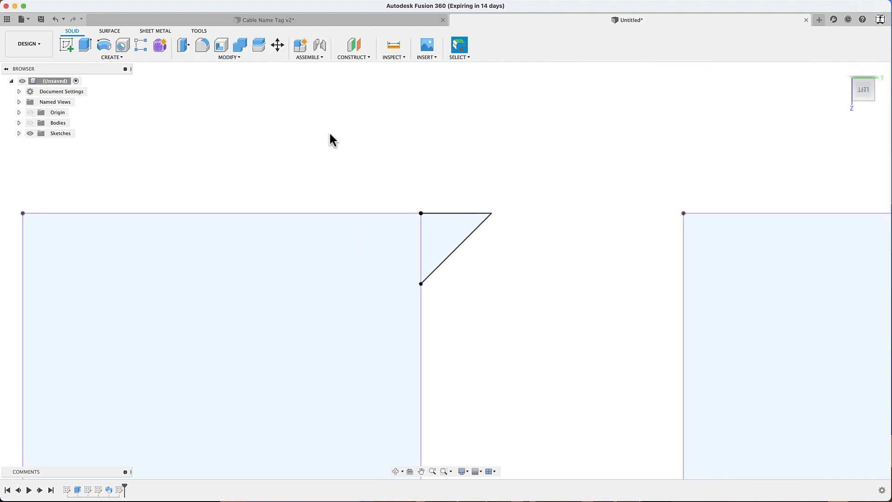
# Show the bodies and set up a single-path Sweep of the triangle along the channel's curved opening edge, with the Join operation
pyautogui.click(28, 121)
pyautogui.click(88, 59)
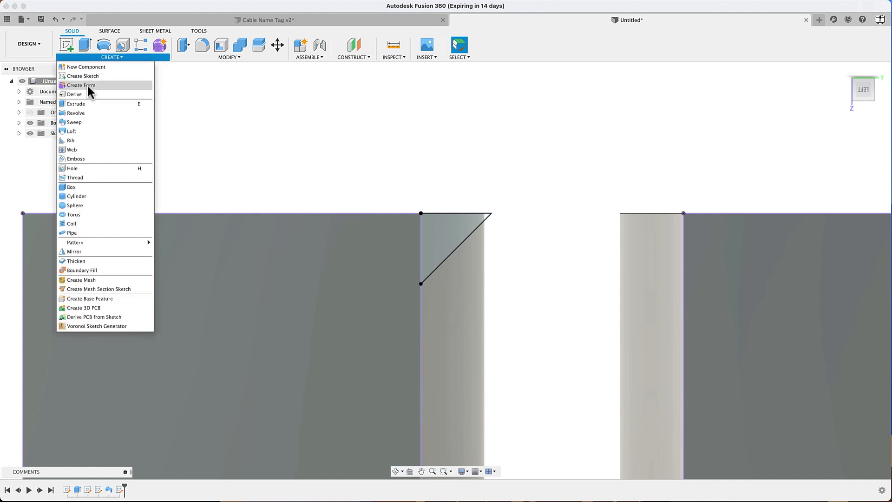
pyautogui.click(83, 122)
pyautogui.moveTo(469, 177)
pyautogui.keyDown('shift'); pyautogui.mouseDown(button='middle')
pyautogui.moveTo(499, 193)
pyautogui.moveTo(511, 253)
pyautogui.mouseUp(button='middle'); pyautogui.keyUp('shift')
pyautogui.scroll(-5, 497, 189)
pyautogui.click(466, 275)
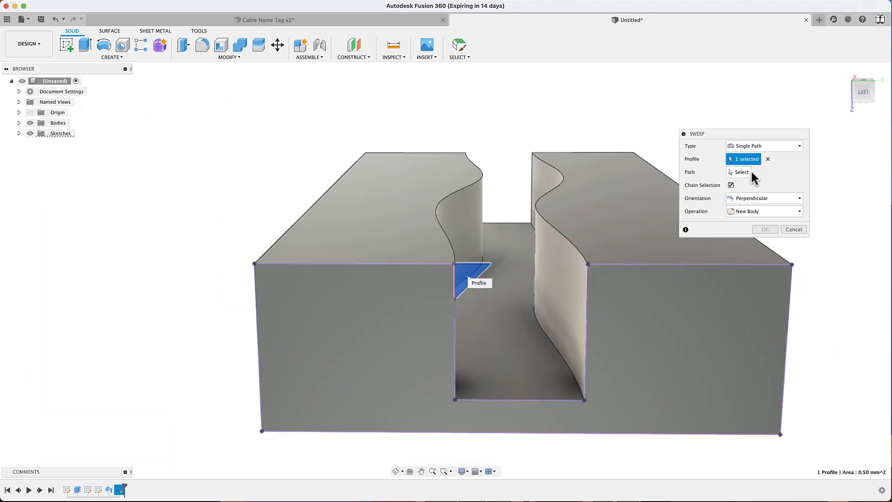
pyautogui.click(746, 173)
pyautogui.click(480, 178)
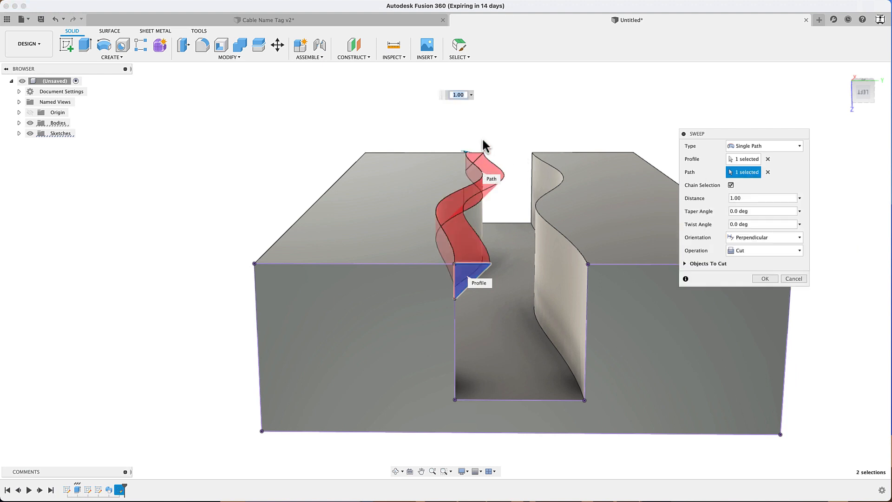
pyautogui.click(734, 250)
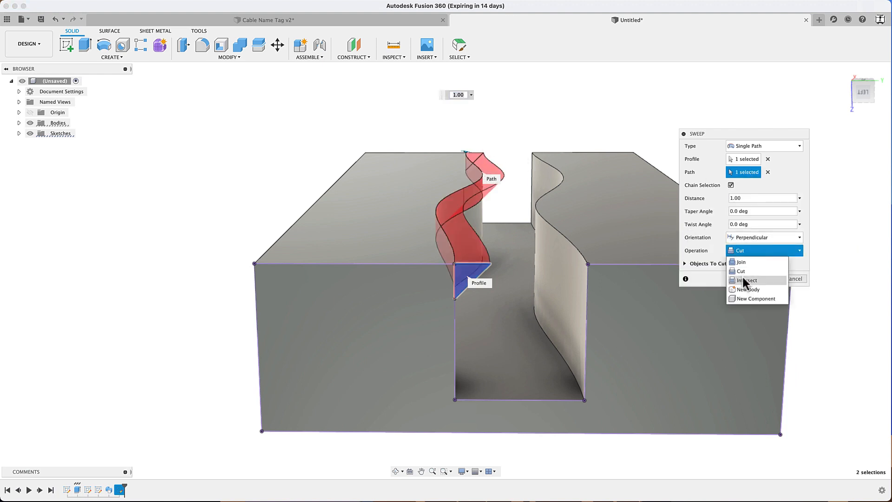
pyautogui.click(741, 263)
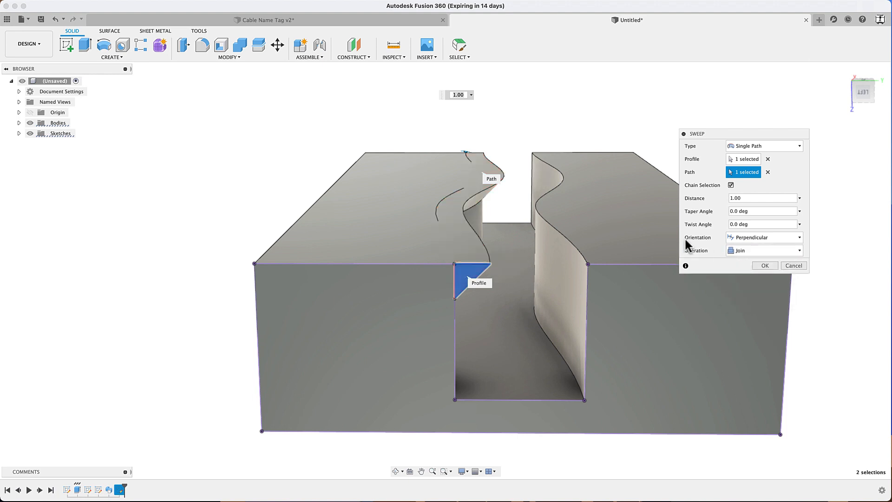
# Shorten the lip's sweep to a distance of 0.3 and complete it
pyautogui.keyDown('shift'); pyautogui.moveTo(576, 200); pyautogui.dragTo(451, 160, button='middle'); pyautogui.keyUp('shift')
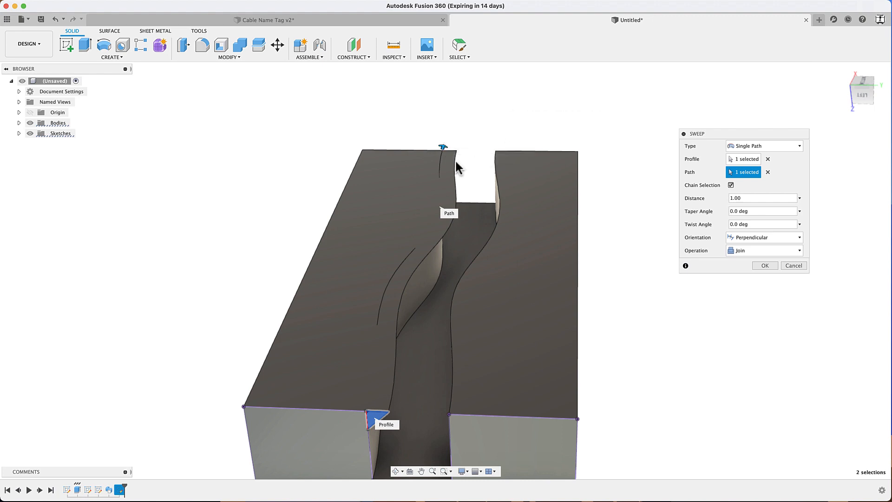
pyautogui.moveTo(442, 146); pyautogui.dragTo(439, 171)
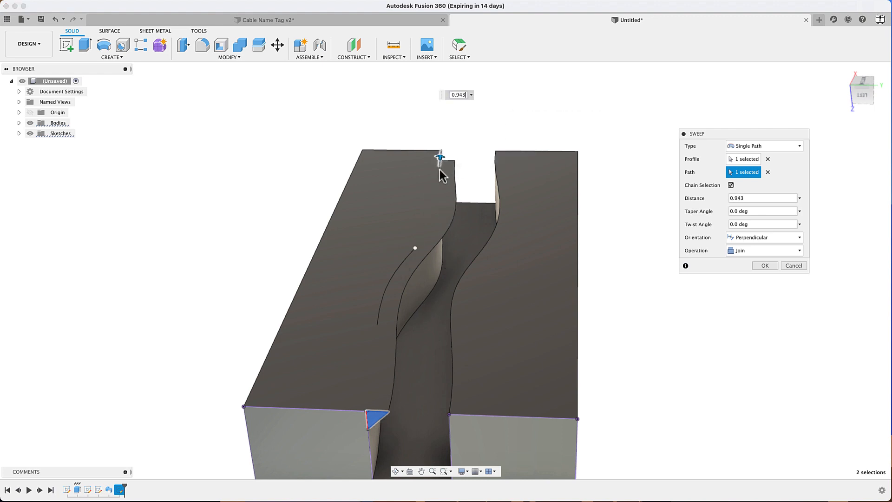
pyautogui.moveTo(428, 206); pyautogui.dragTo(452, 126)
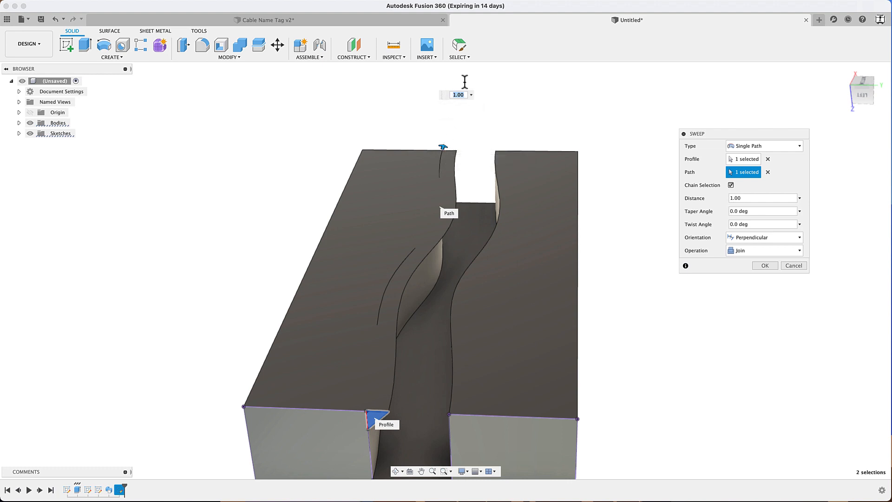
pyautogui.moveTo(445, 146); pyautogui.dragTo(434, 241)
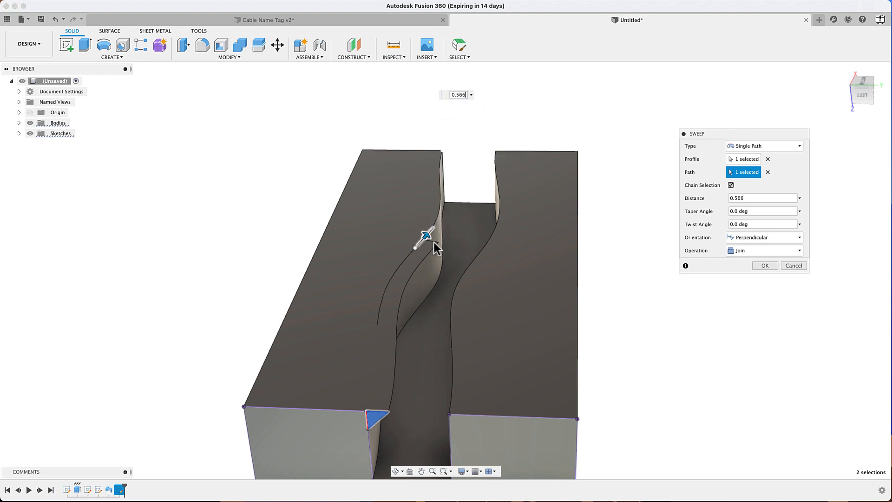
pyautogui.moveTo(404, 295); pyautogui.dragTo(401, 302)
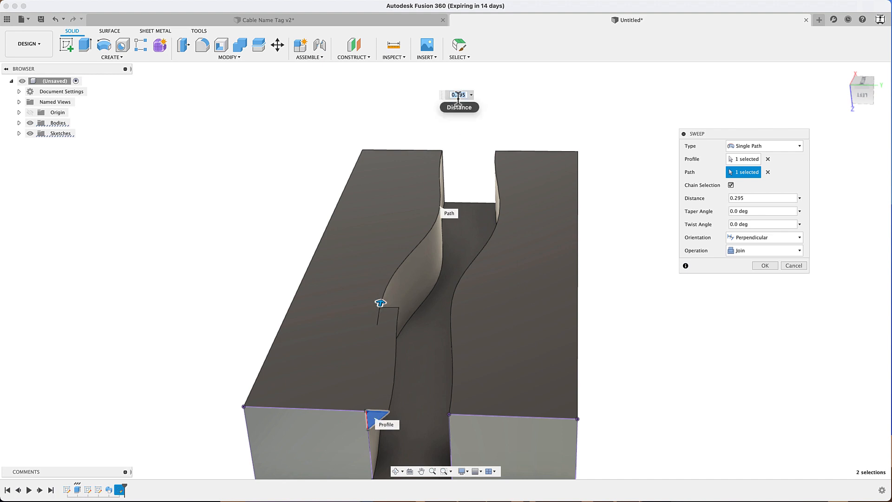
pyautogui.write('0.3')
pyautogui.press('Return')
# Examine the new retaining lip and its inner edge at the channel entrance
pyautogui.keyDown('shift'); pyautogui.moveTo(466, 178); pyautogui.dragTo(554, 251, button='middle'); pyautogui.keyUp('shift')
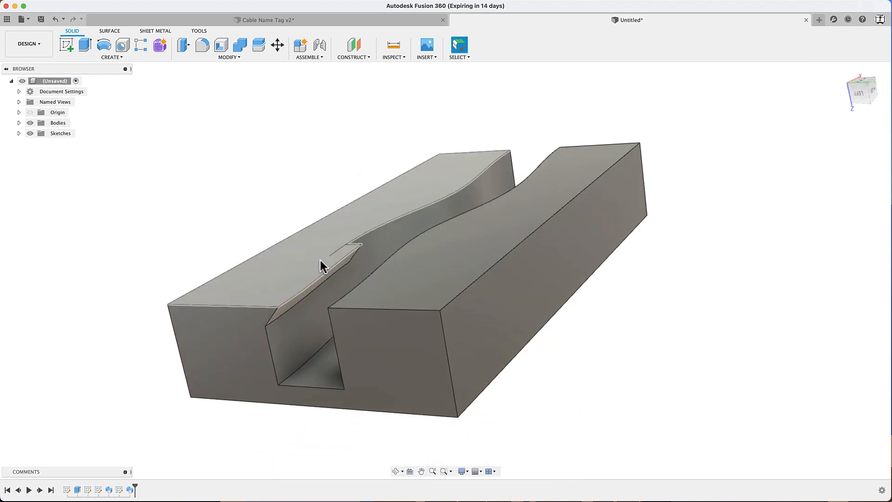
pyautogui.scroll(2, 279, 305)
pyautogui.click(288, 308)
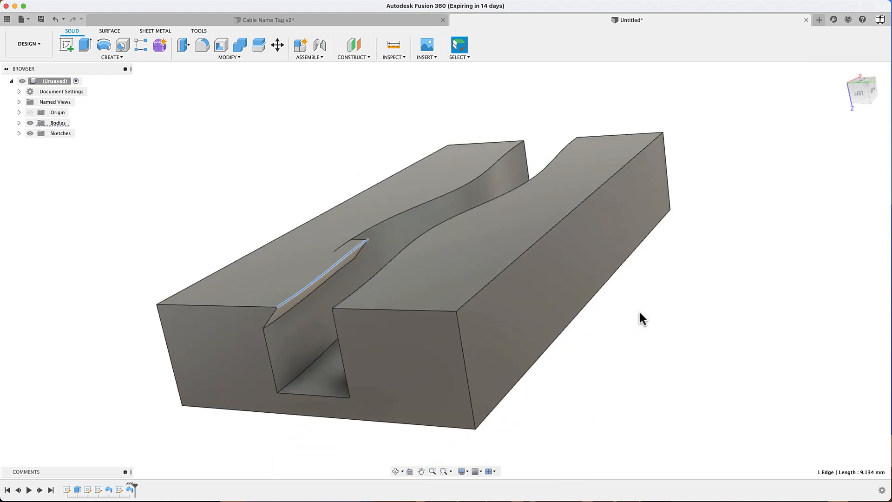
pyautogui.keyDown('shift'); pyautogui.moveTo(639, 311); pyautogui.dragTo(559, 332, button='middle'); pyautogui.keyUp('shift')
pyautogui.click(643, 303)
# Start a sketch on the block's opposite end face, at the other exit of the channel
pyautogui.scroll(-5, 557, 333)
pyautogui.keyDown('shift'); pyautogui.moveTo(617, 223); pyautogui.dragTo(582, 255, button='middle'); pyautogui.keyUp('shift')
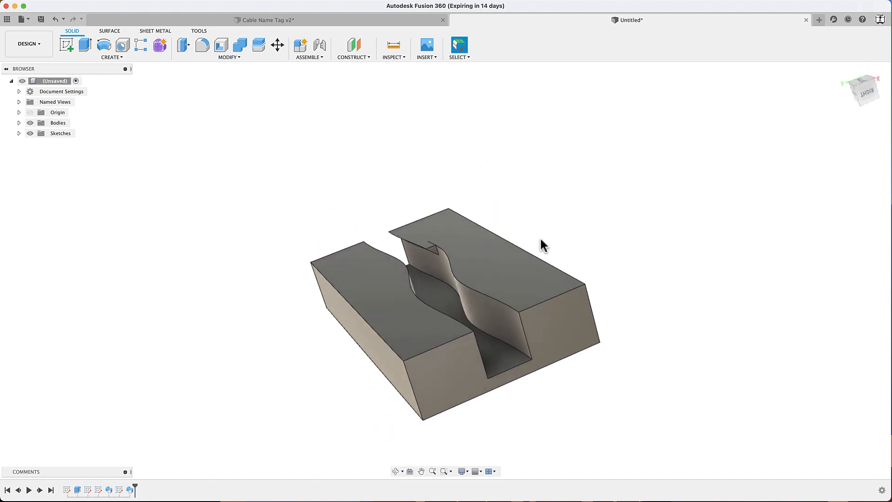
pyautogui.click(69, 49)
pyautogui.click(475, 364)
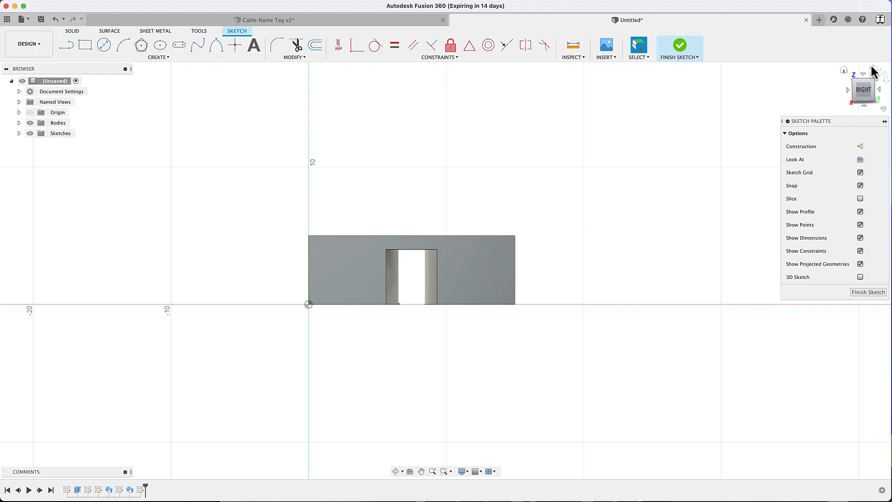
pyautogui.click(876, 69)
pyautogui.click(876, 70)
# Project the end face's outline, including the channel opening, into the sketch and hide the bodies
pyautogui.scroll(4, 430, 261)
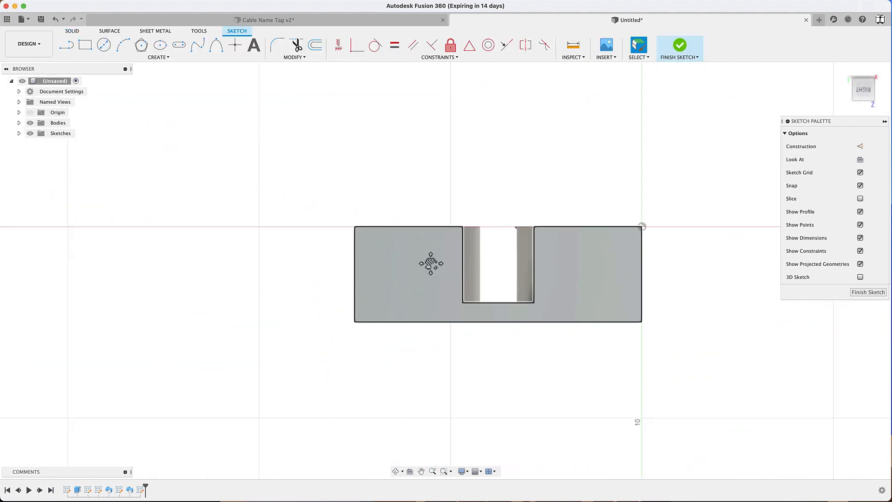
pyautogui.moveTo(430, 264); pyautogui.dragTo(355, 266, button='middle')
pyautogui.press('p')
pyautogui.click(352, 272)
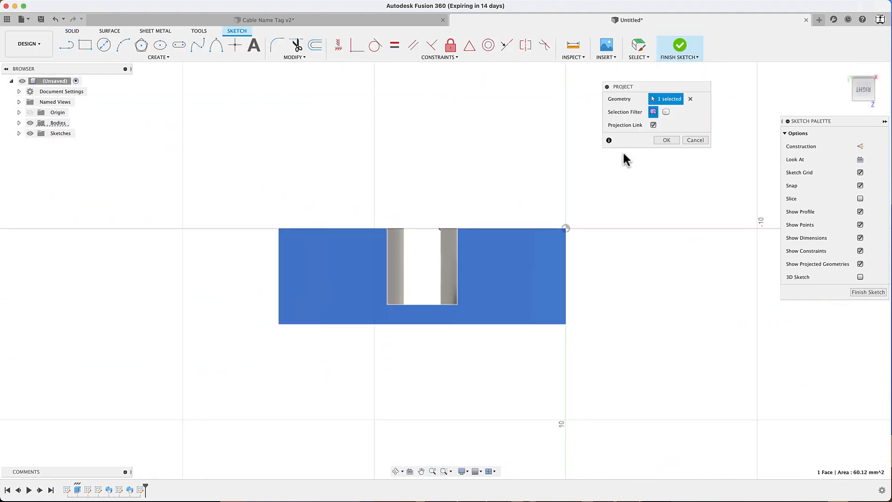
pyautogui.click(665, 141)
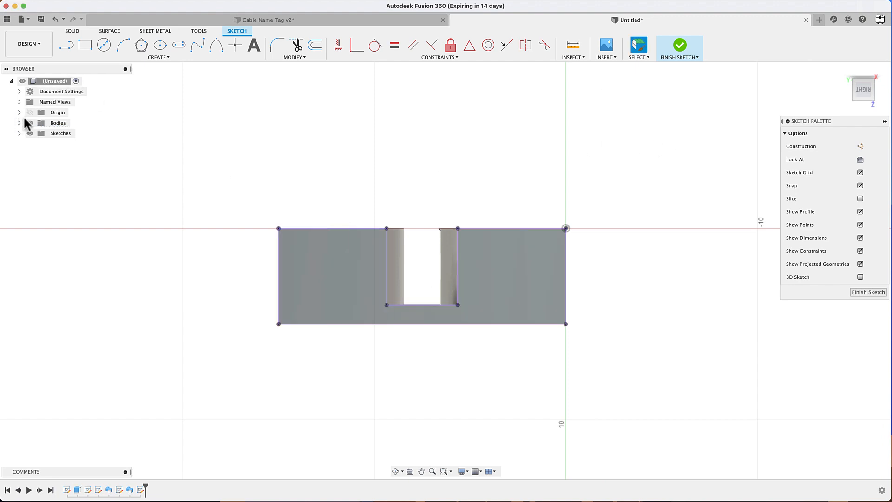
pyautogui.click(30, 123)
pyautogui.scroll(5, 409, 249)
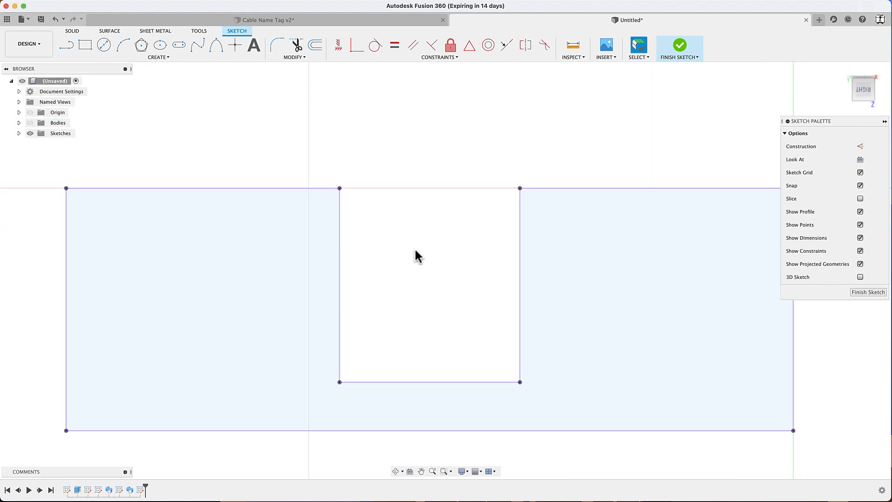
# Draw a right triangle about 0.97 mm wide inside the channel opening, at the corner between its side wall and the underside
pyautogui.press('l')
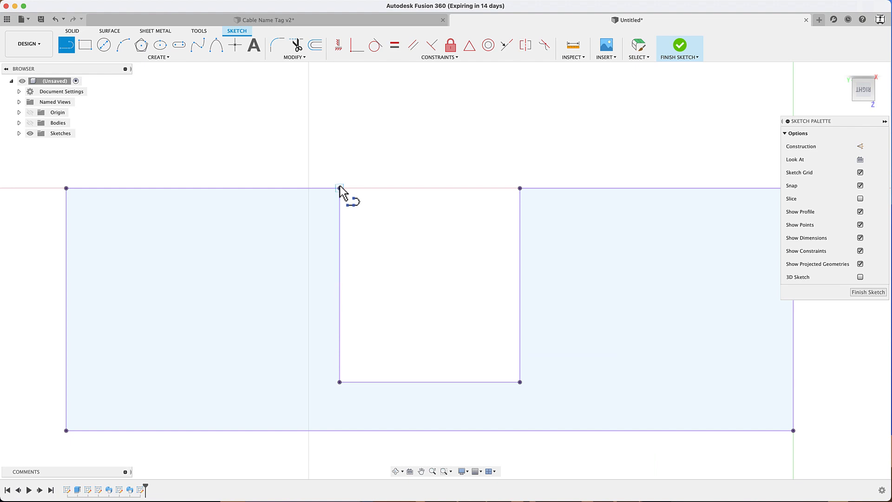
pyautogui.click(387, 188)
pyautogui.click(340, 225)
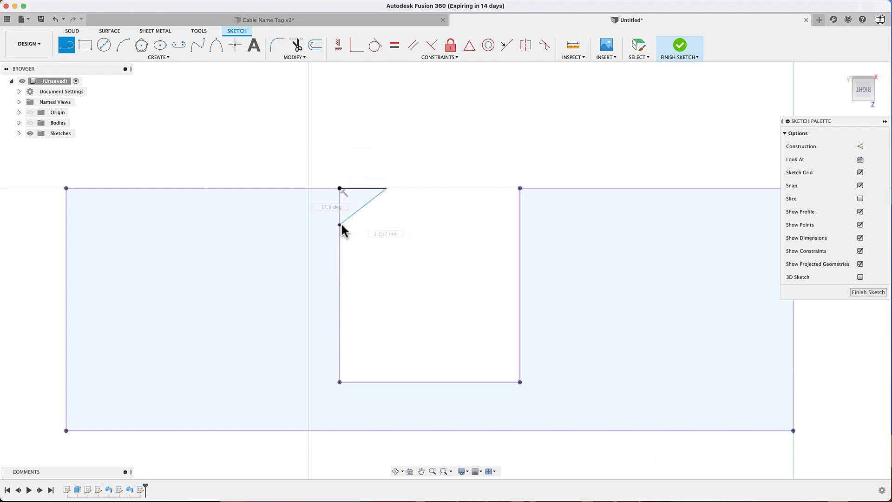
pyautogui.press('Escape')
# Dimension the triangle's horizontal side to 1 mm
pyautogui.scroll(4, 351, 191)
pyautogui.scroll(2, 351, 187)
pyautogui.press('d')
pyautogui.click(358, 171)
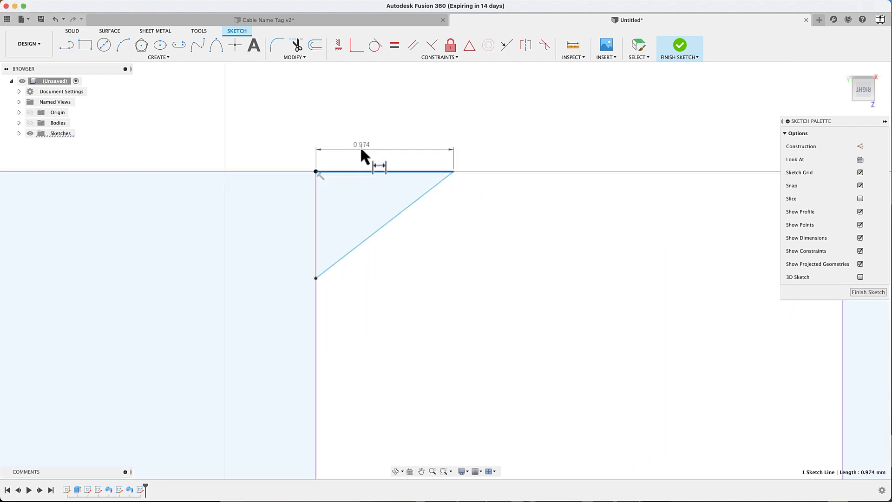
pyautogui.click(361, 147)
pyautogui.write('1')
pyautogui.press('Return')
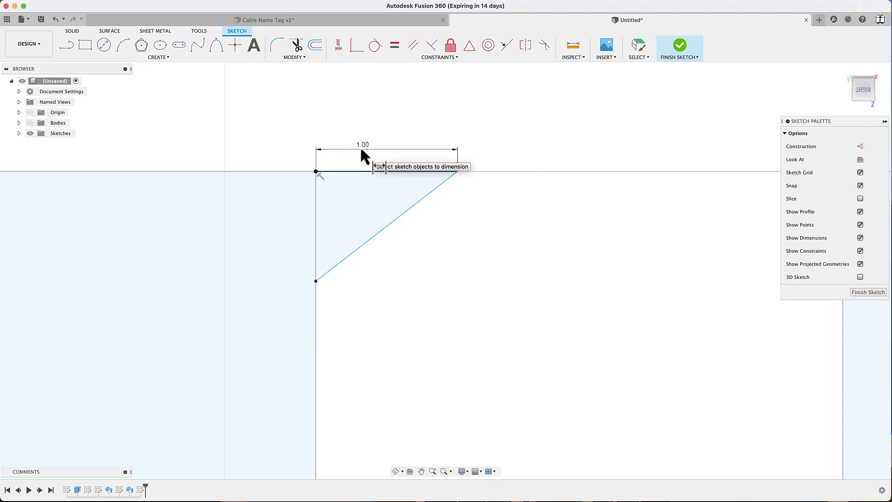
# Dimension the triangle's vertical side to 1 mm and finish the sketch
pyautogui.click(316, 281)
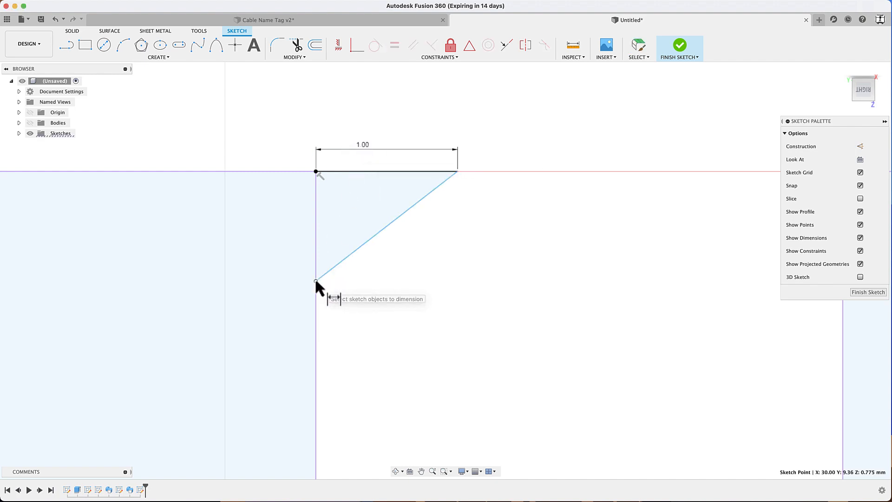
pyautogui.click(316, 172)
pyautogui.click(281, 206)
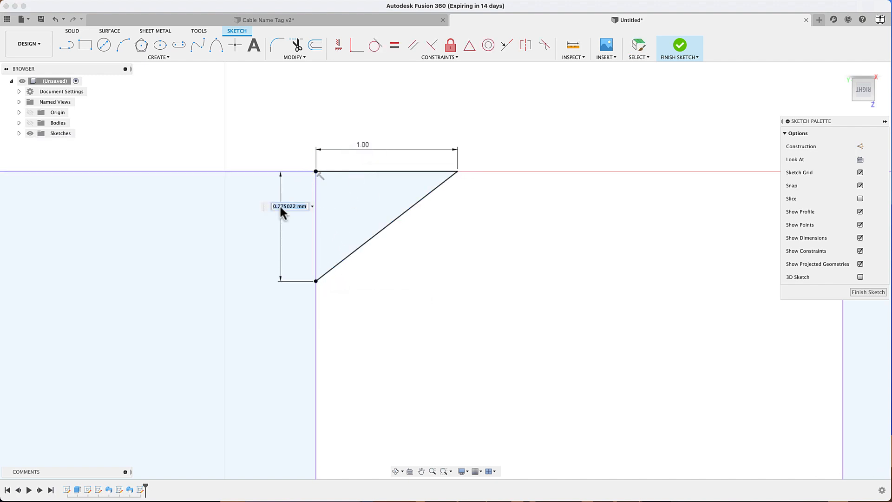
pyautogui.press('Return')
pyautogui.scroll(-4, 280, 203)
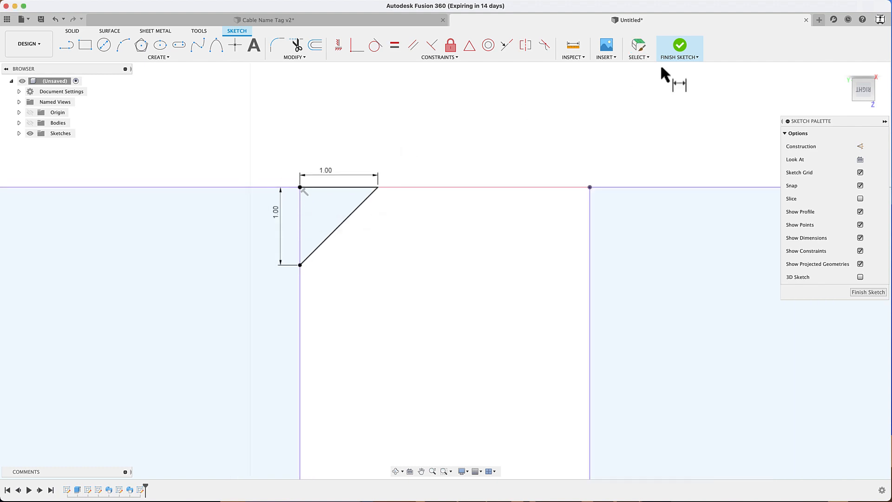
pyautogui.click(682, 46)
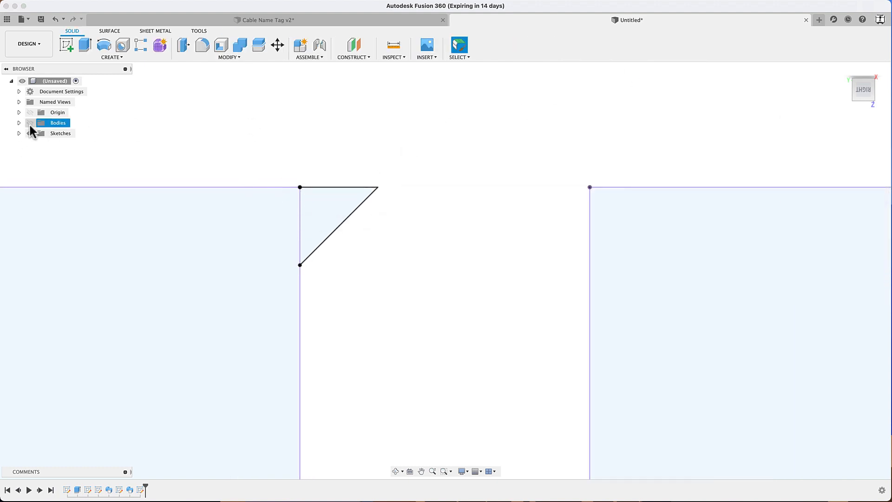
# Show the bodies and set up a Single Path Sweep of the new triangle along the adjacent curved channel edge, using the Join operation
pyautogui.click(30, 122)
pyautogui.keyDown('shift'); pyautogui.moveTo(266, 202); pyautogui.dragTo(261, 224, button='middle'); pyautogui.keyUp('shift')
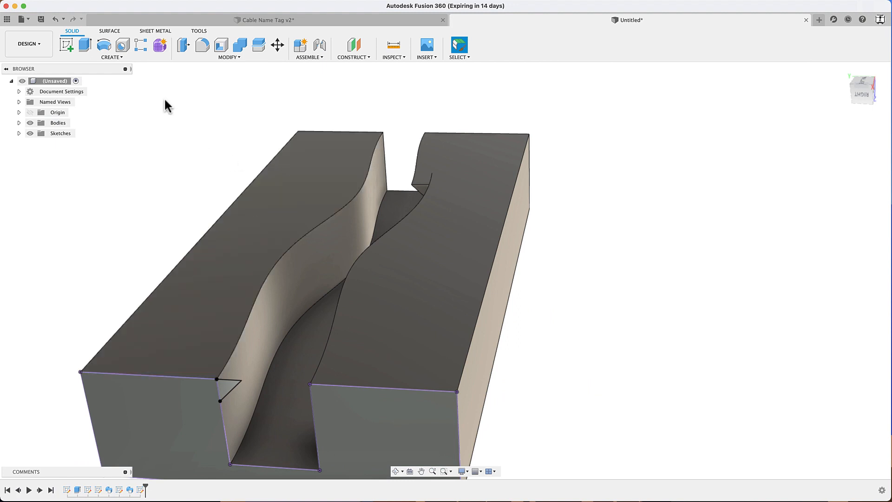
pyautogui.click(133, 58)
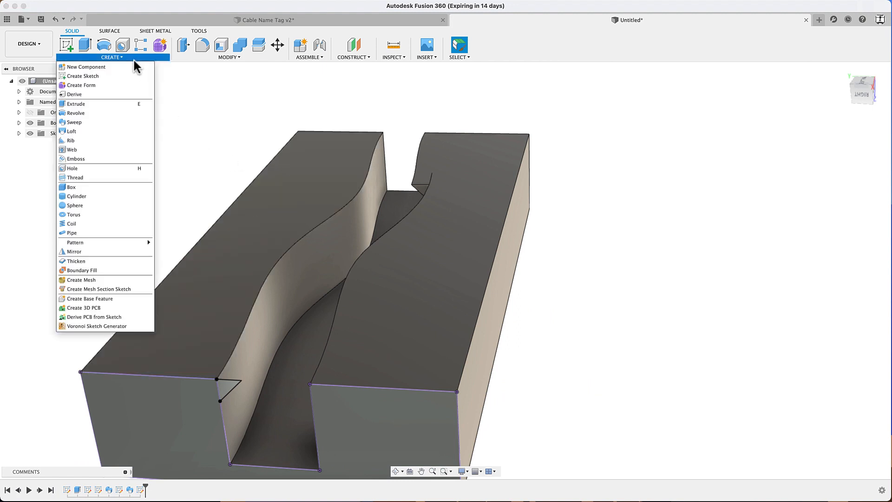
pyautogui.click(74, 123)
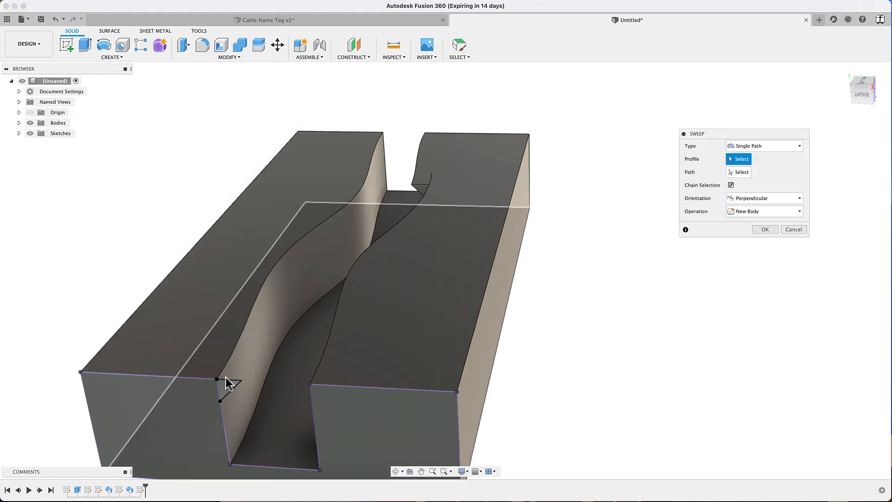
pyautogui.click(231, 388)
pyautogui.click(739, 172)
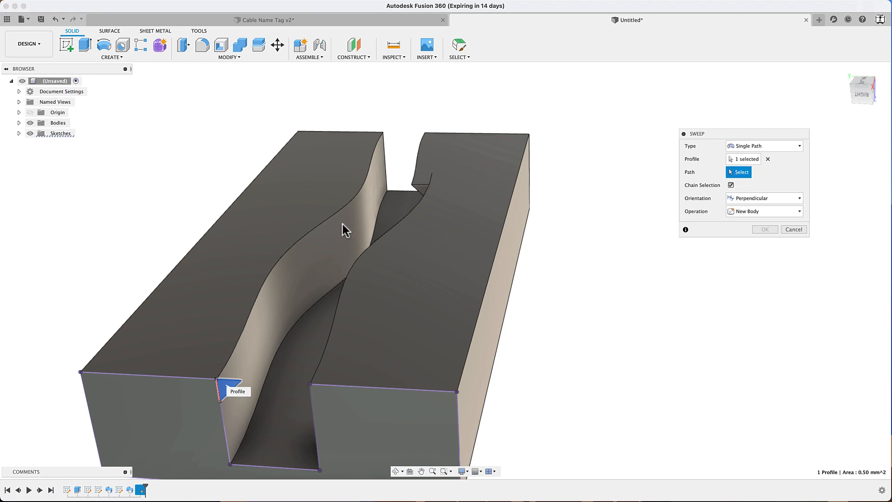
pyautogui.click(345, 209)
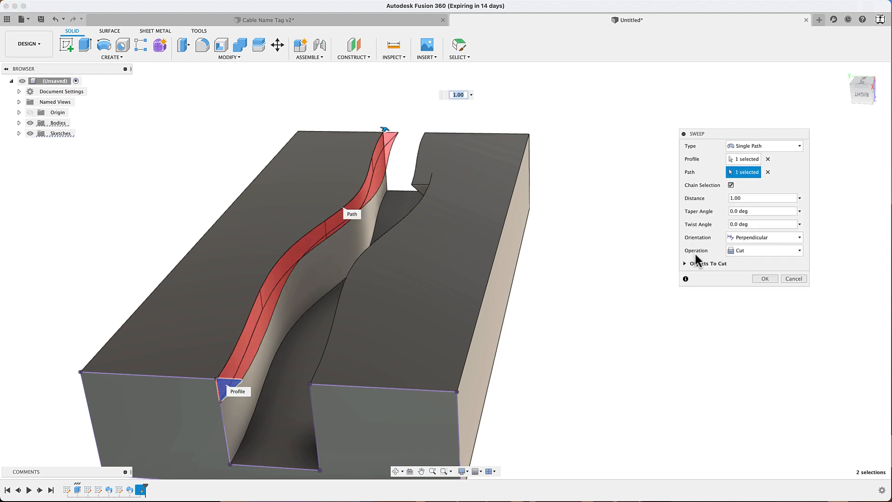
pyautogui.click(744, 250)
pyautogui.click(748, 259)
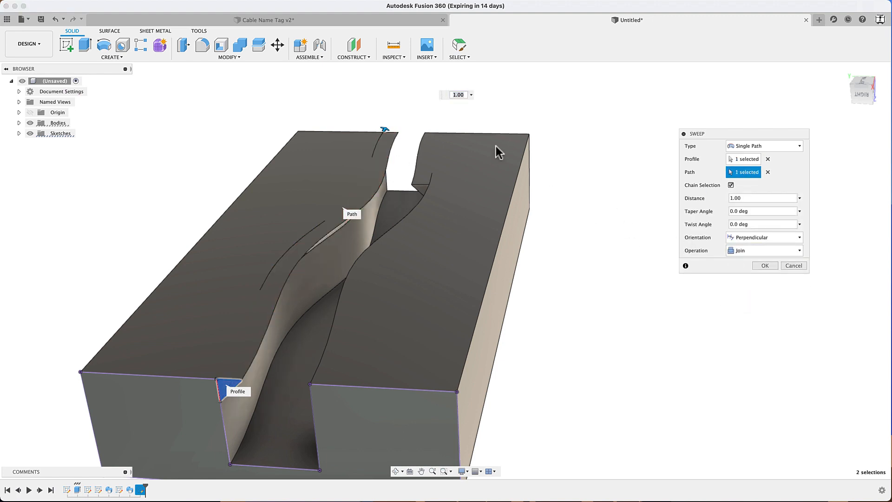
# Set the second lip's sweep distance to 0.3 and complete the sweep
pyautogui.click(451, 94)
pyautogui.write('0.3')
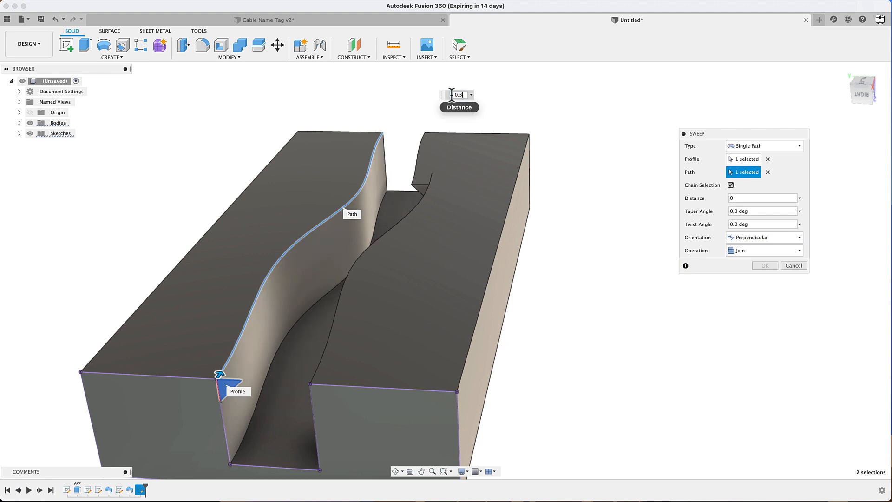
pyautogui.press('Return')
# Examine the second retaining lip and its sharp inner edge from several angles
pyautogui.keyDown('shift'); pyautogui.moveTo(325, 259); pyautogui.dragTo(265, 253, button='middle'); pyautogui.keyUp('shift')
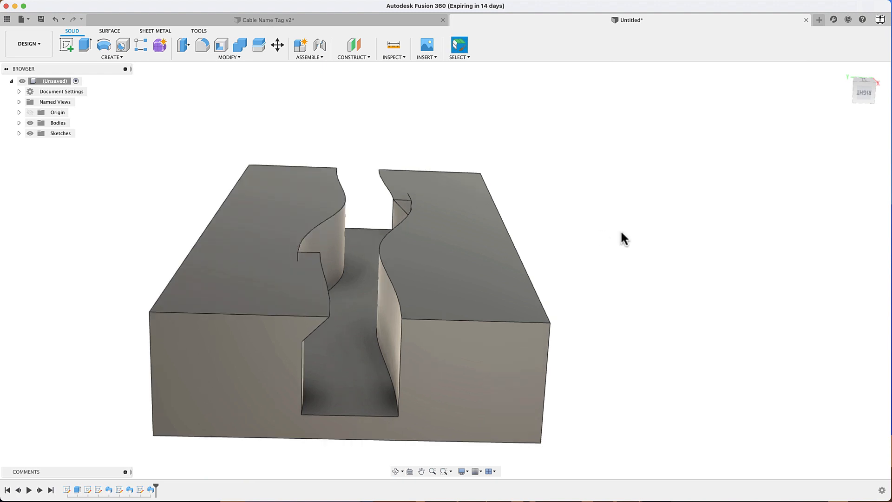
pyautogui.keyDown('shift'); pyautogui.moveTo(260, 214); pyautogui.dragTo(263, 212, button='middle'); pyautogui.keyUp('shift')
pyautogui.scroll(3, 324, 253)
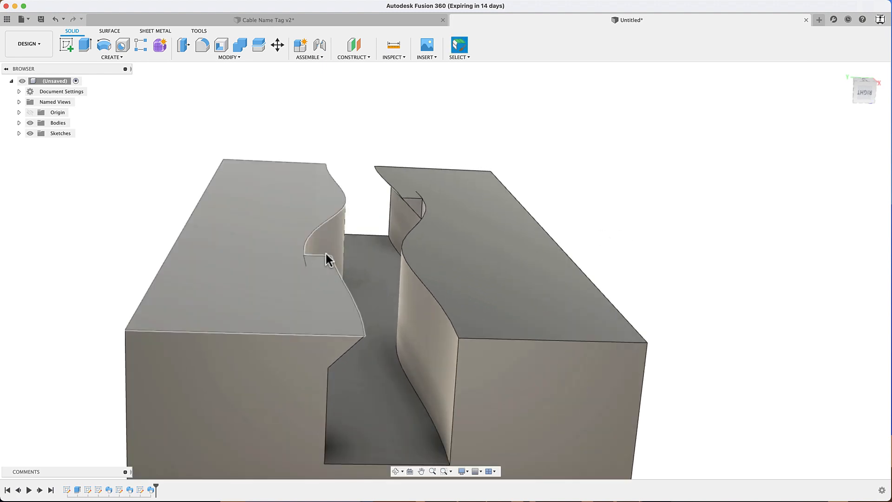
pyautogui.scroll(5, 360, 285)
pyautogui.keyDown('shift'); pyautogui.moveTo(361, 286); pyautogui.dragTo(697, 351, button='middle'); pyautogui.keyUp('shift')
pyautogui.scroll(-3, 133, 231)
pyautogui.keyDown('shift'); pyautogui.moveTo(133, 231); pyautogui.dragTo(140, 242, button='middle'); pyautogui.keyUp('shift')
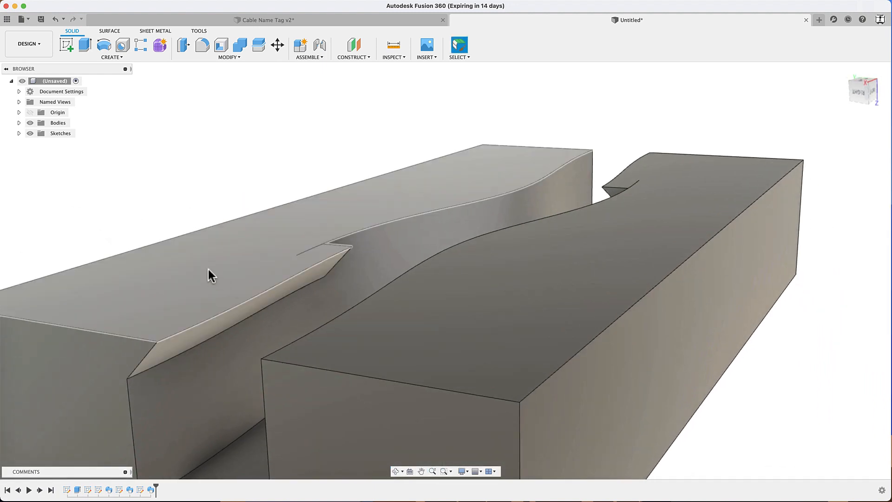
pyautogui.click(244, 300)
pyautogui.click(247, 178)
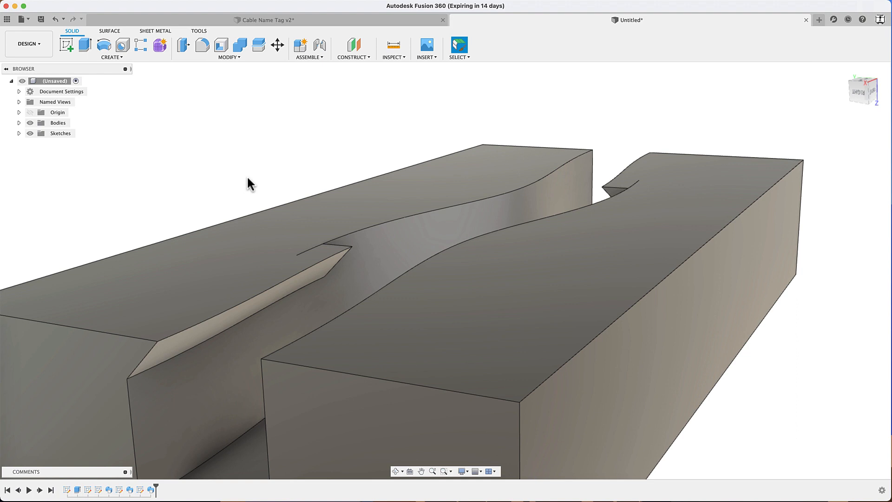
# Fillet the protruding inner edges of both retaining lips with a 0.2 mm constant radius
pyautogui.press('f')
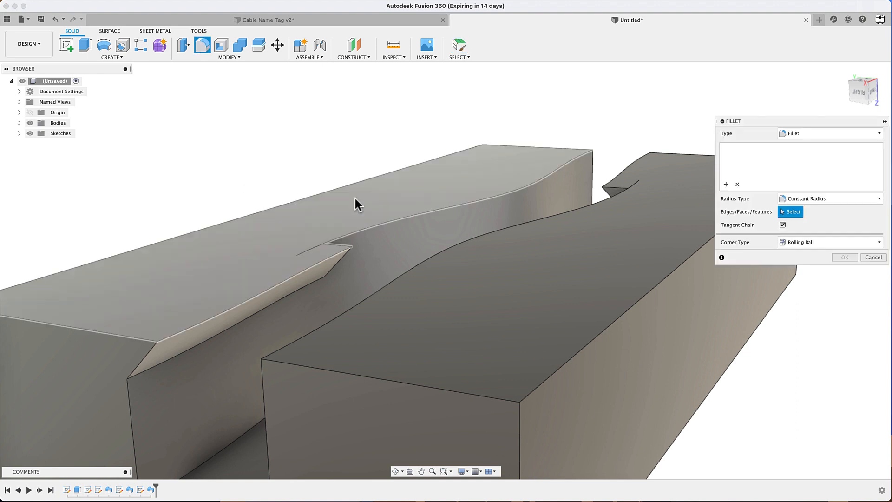
pyautogui.click(326, 259)
pyautogui.click(626, 170)
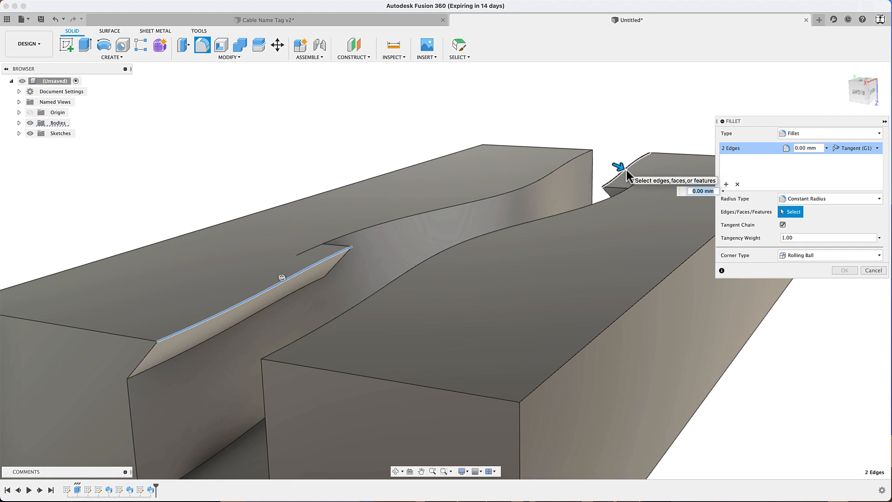
pyautogui.write('0.2')
pyautogui.press('Return')
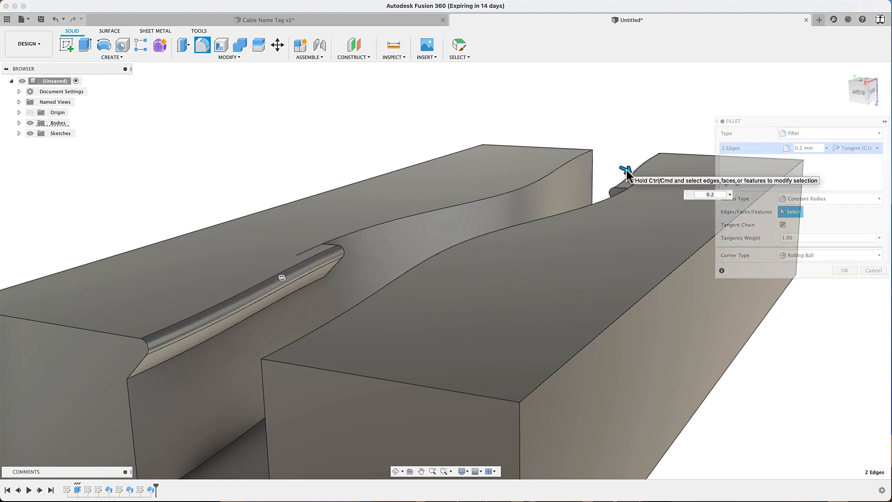
# Measure the gap between the near lip's rounded face and the opposite channel wall
pyautogui.scroll(-5, 258, 324)
pyautogui.moveTo(258, 323); pyautogui.dragTo(418, 163, button='middle')
pyautogui.scroll(5, 294, 272)
pyautogui.keyDown('shift'); pyautogui.moveTo(444, 133); pyautogui.dragTo(436, 151, button='middle'); pyautogui.keyUp('shift')
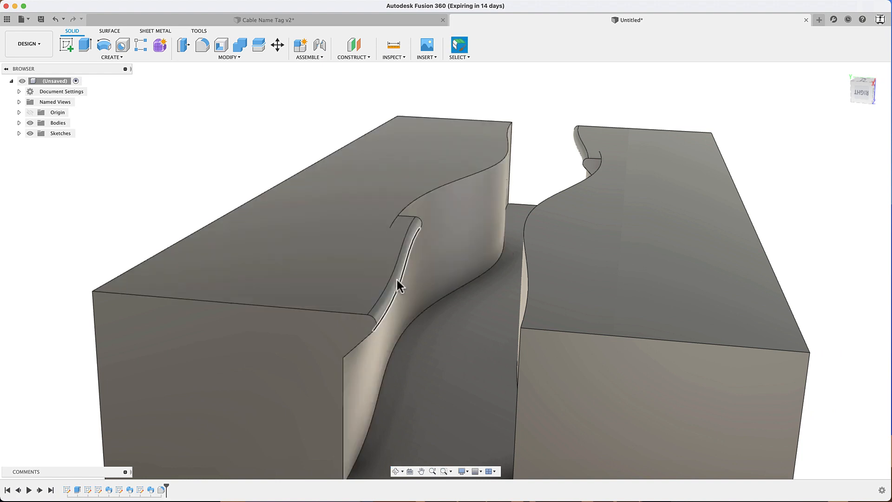
pyautogui.scroll(2, 392, 283)
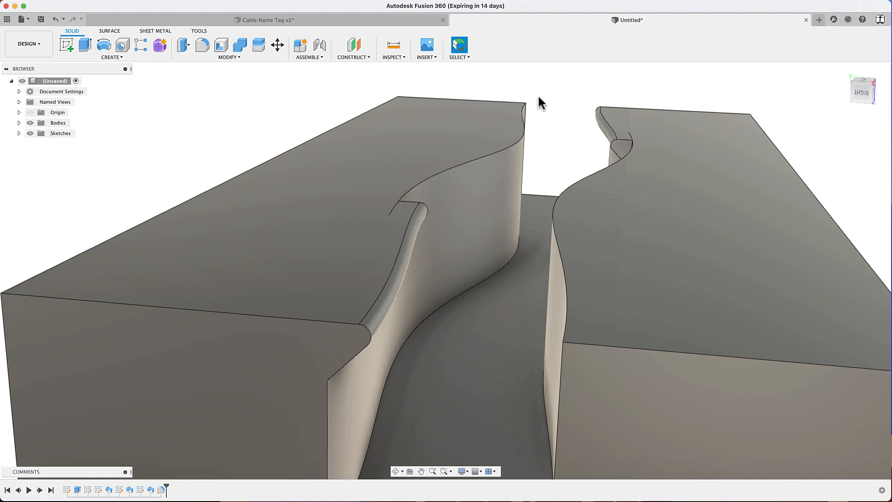
pyautogui.click(394, 44)
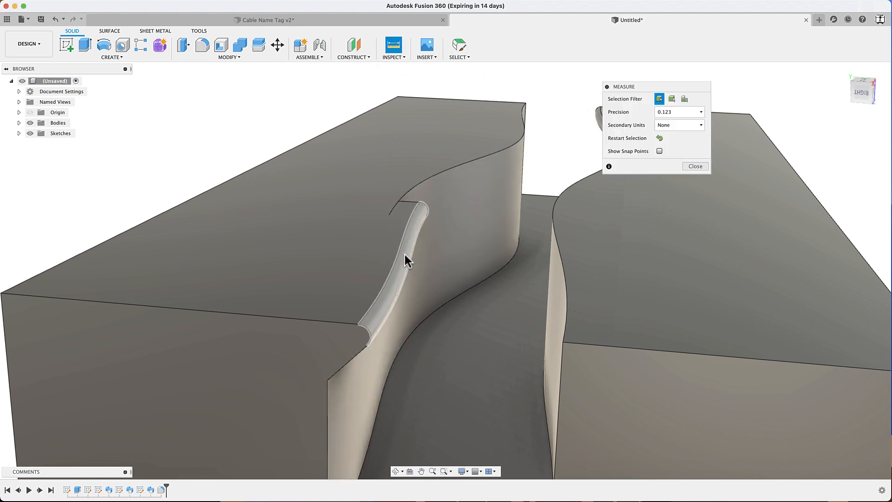
pyautogui.click(406, 255)
pyautogui.keyDown('shift'); pyautogui.moveTo(405, 255); pyautogui.dragTo(587, 308, button='middle'); pyautogui.keyUp('shift')
pyautogui.click(586, 308)
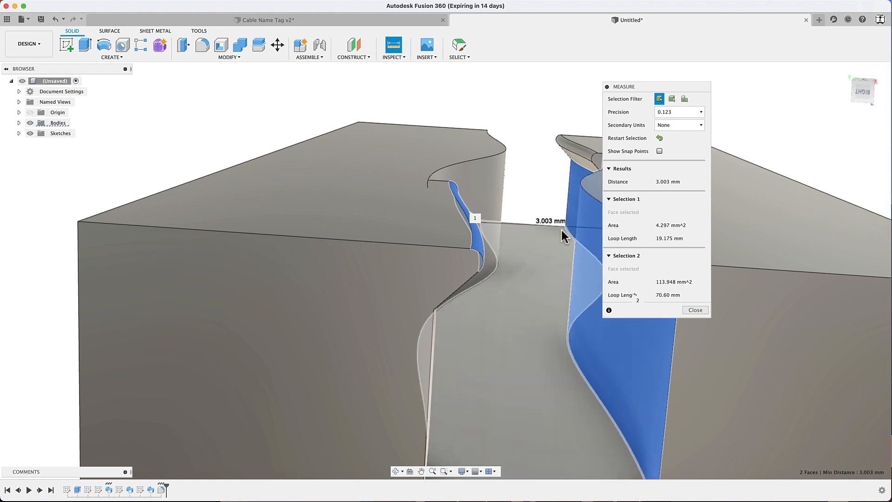
pyautogui.press('Escape')
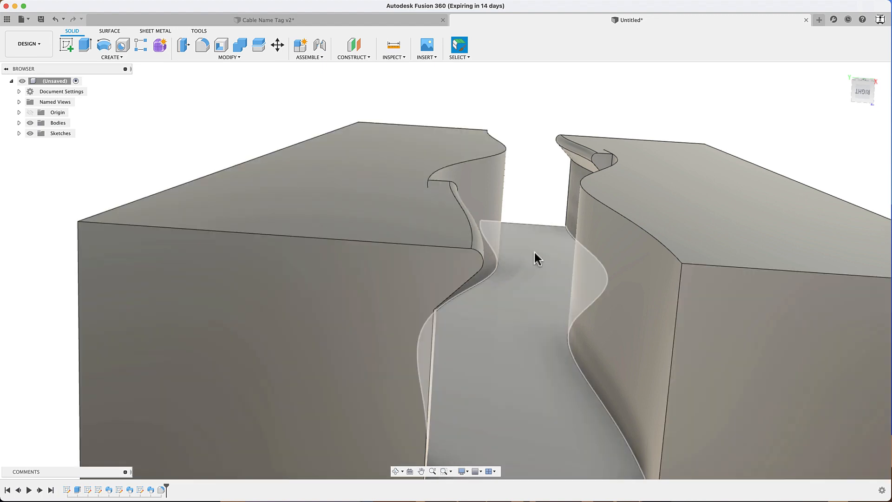
# Open the channel's rectangular profile sketch to check its width dimension, and close the sketch
pyautogui.moveTo(538, 255); pyautogui.dragTo(551, 325, button='middle')
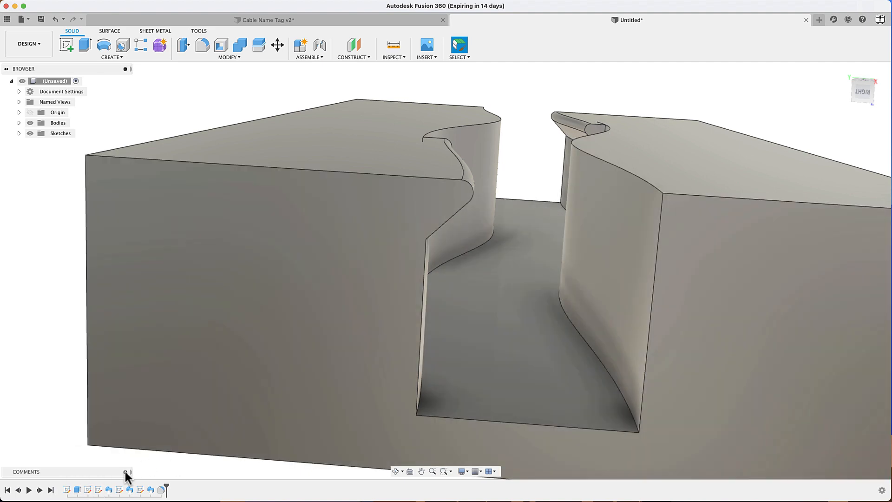
pyautogui.rightClick(88, 489)
pyautogui.click(99, 400)
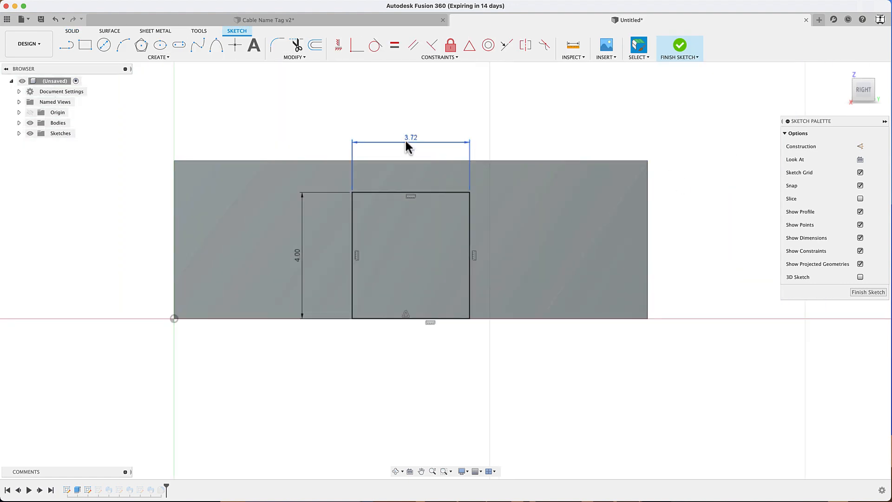
pyautogui.moveTo(405, 138)
pyautogui.mouseDown()
pyautogui.moveTo(406, 150)
pyautogui.moveTo(406, 139)
pyautogui.mouseUp()
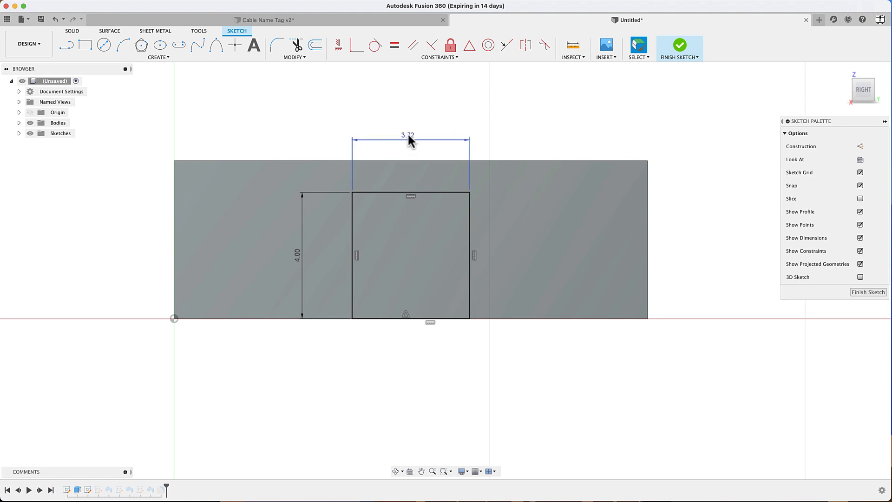
pyautogui.scroll(3, 408, 135)
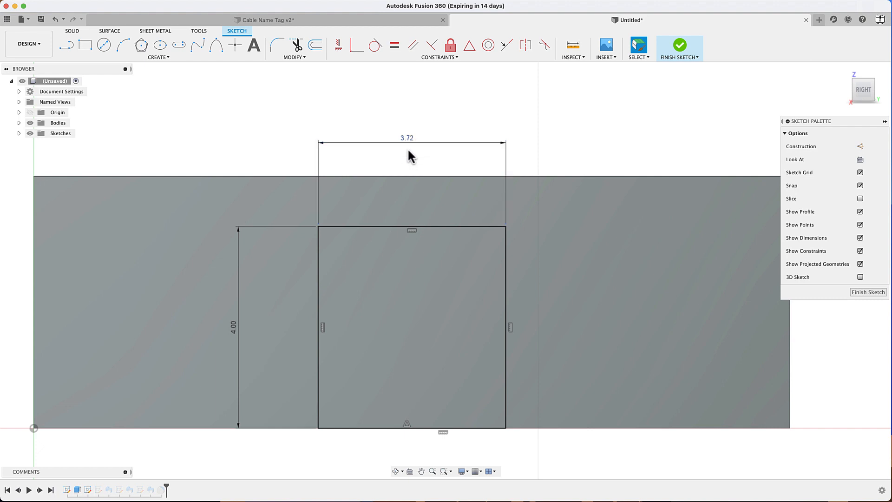
pyautogui.scroll(-2, 405, 210)
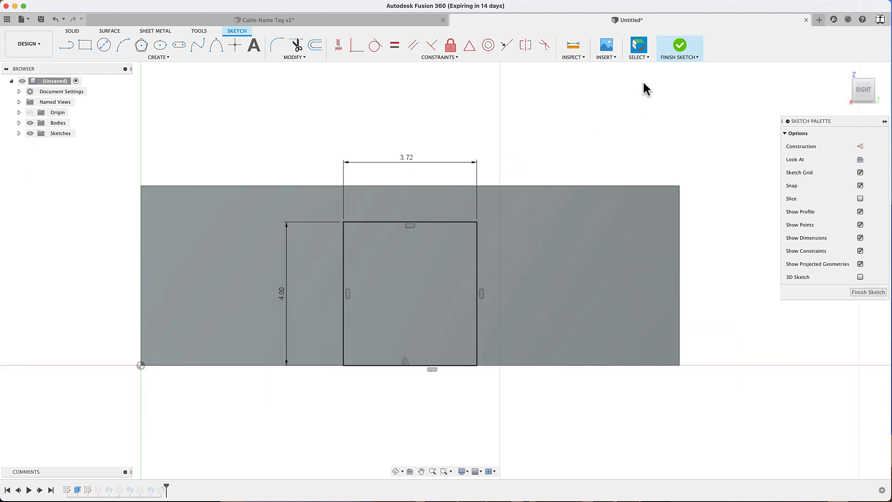
pyautogui.click(676, 49)
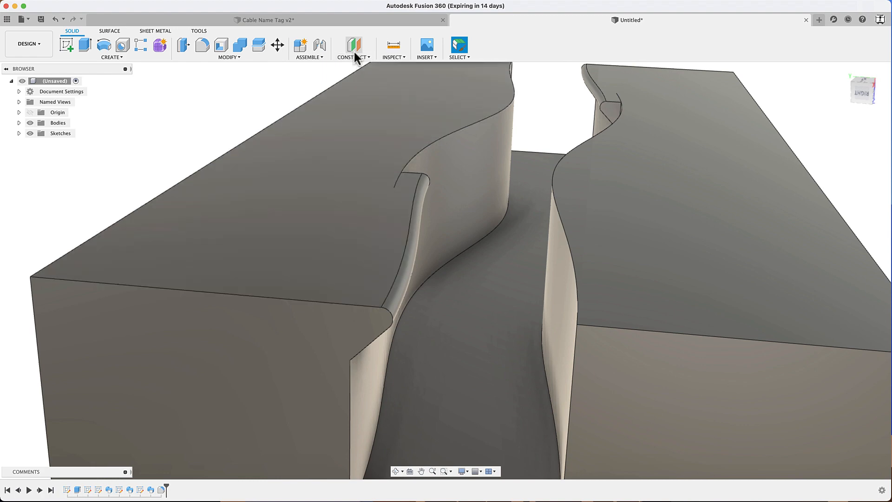
# Measure the clearance from the near lip's filleted face to the facing channel wall again
pyautogui.click(397, 49)
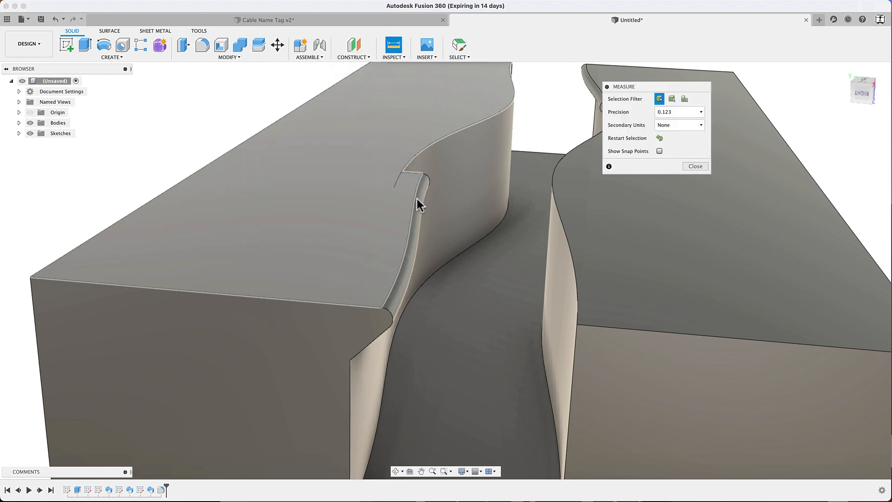
pyautogui.click(413, 231)
pyautogui.click(553, 269)
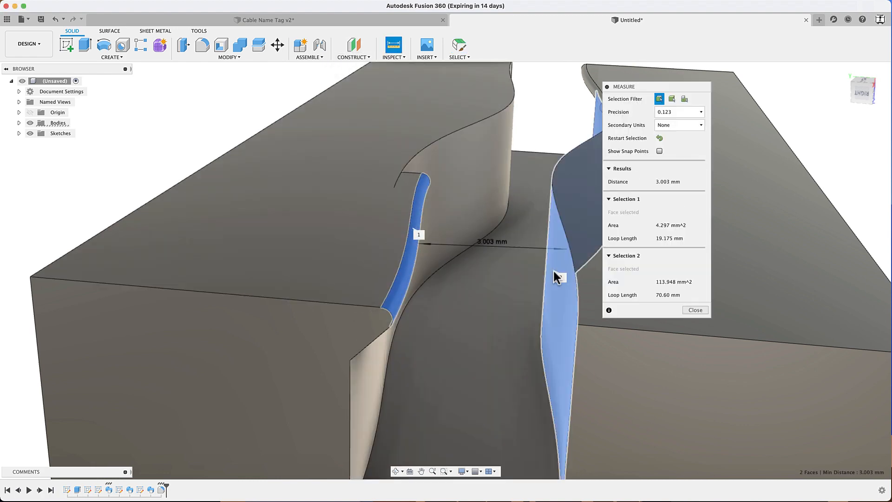
pyautogui.press('Escape')
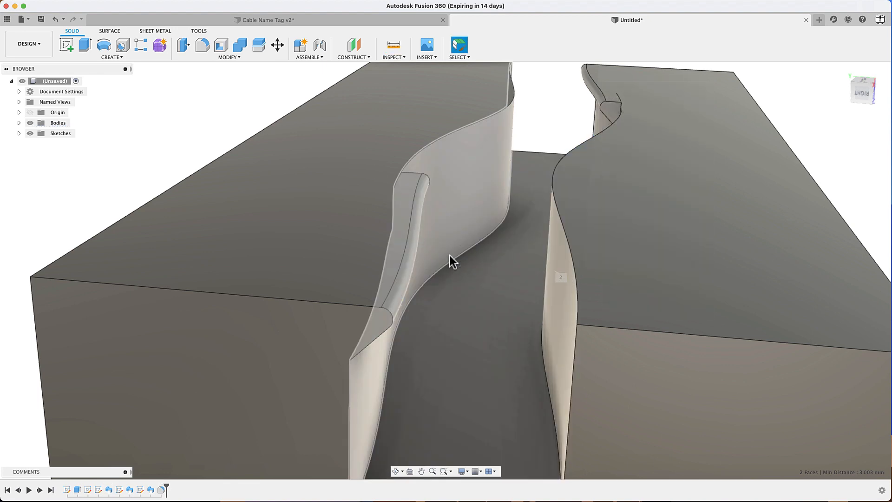
# Fillet both curved bottom edges of the channel floor with a 1 mm constant radius
pyautogui.scroll(-5, 450, 255)
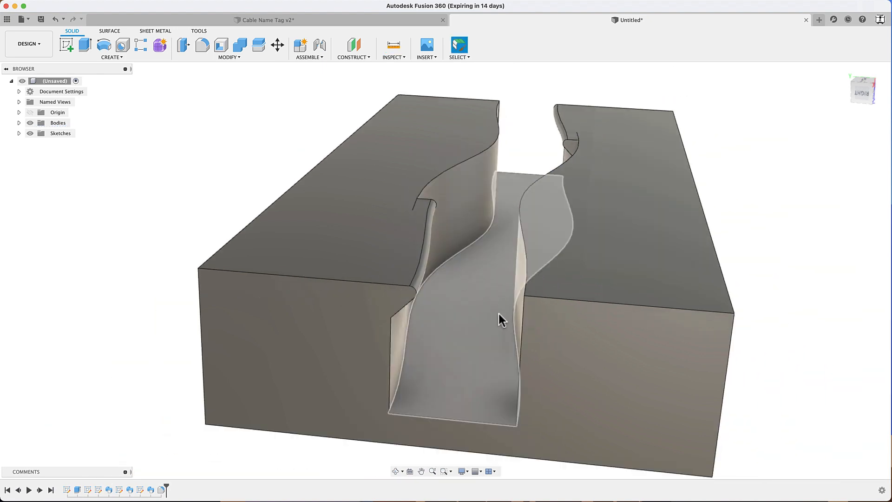
pyautogui.moveTo(499, 313); pyautogui.dragTo(486, 281, button='middle')
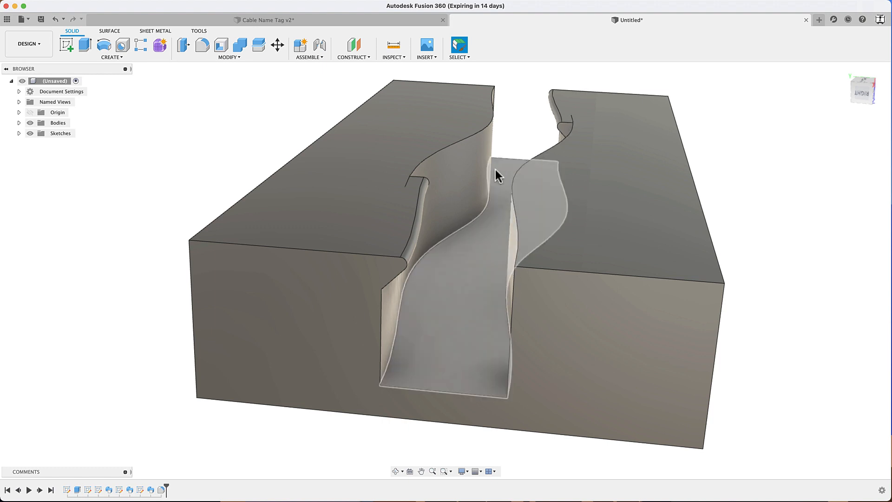
pyautogui.scroll(-3, 465, 188)
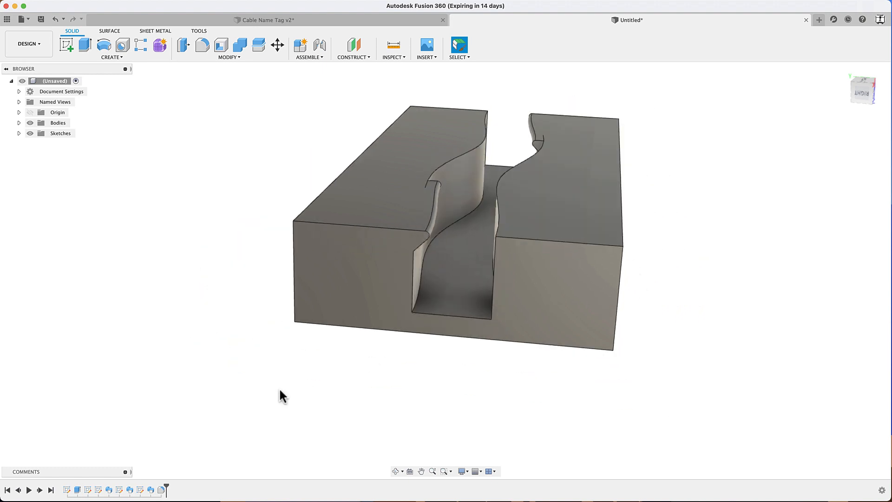
pyautogui.press('f')
pyautogui.scroll(3, 428, 264)
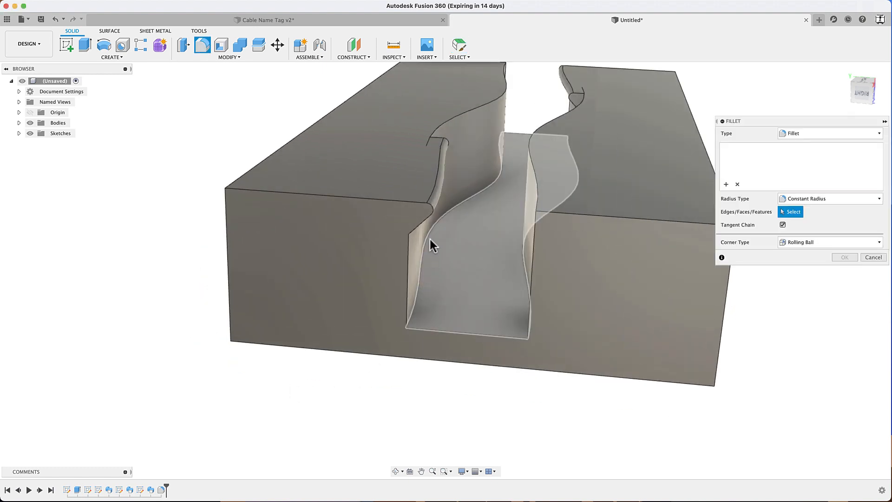
pyautogui.click(429, 234)
pyautogui.keyDown('shift'); pyautogui.moveTo(430, 234); pyautogui.dragTo(308, 246, button='middle'); pyautogui.keyUp('shift')
pyautogui.click(429, 261)
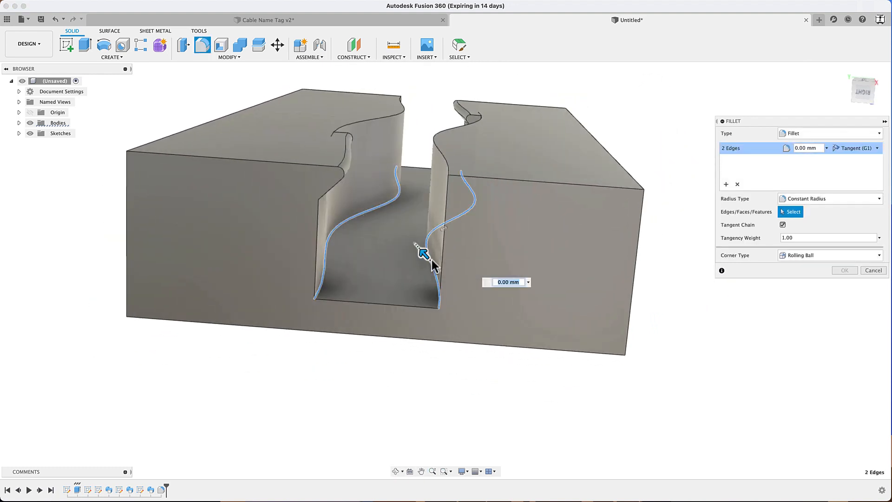
pyautogui.write('1')
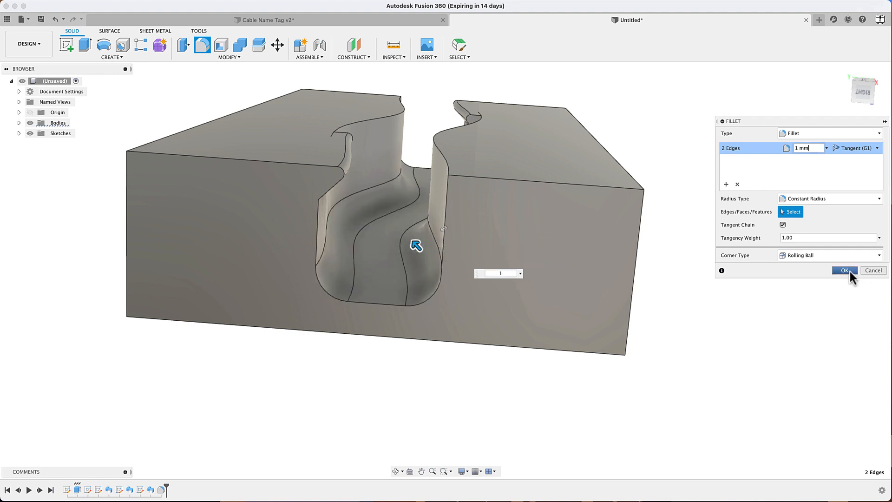
pyautogui.click(845, 270)
# Start a new sketch on the block's large flat face opposite the channel
pyautogui.keyDown('shift'); pyautogui.moveTo(752, 271); pyautogui.dragTo(724, 140, button='middle'); pyautogui.keyUp('shift')
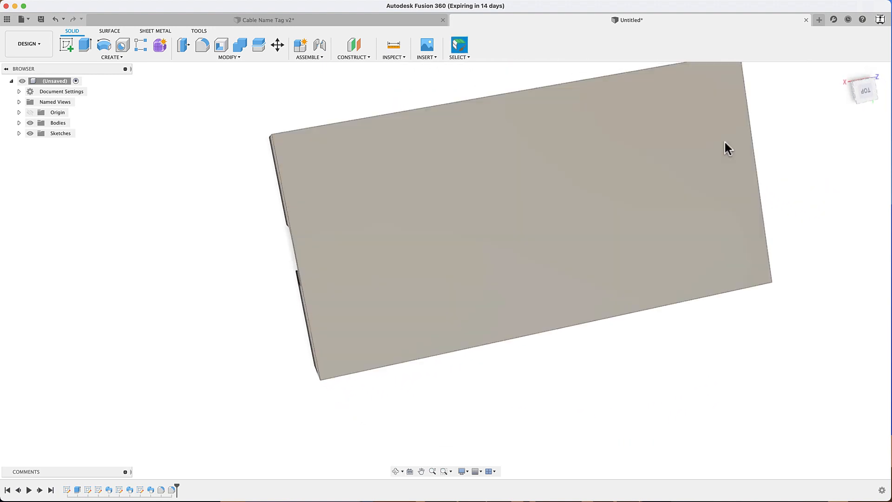
pyautogui.scroll(-3, 724, 141)
pyautogui.moveTo(733, 215); pyautogui.dragTo(601, 243, button='middle')
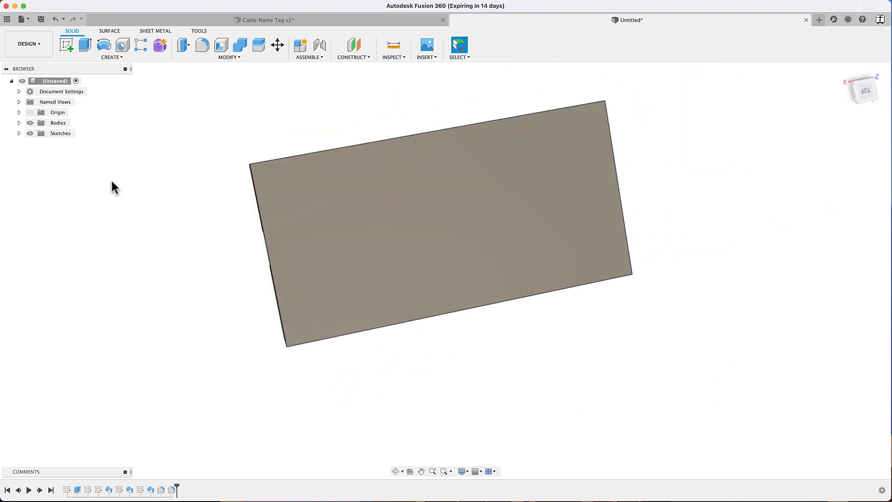
pyautogui.click(62, 41)
pyautogui.click(323, 197)
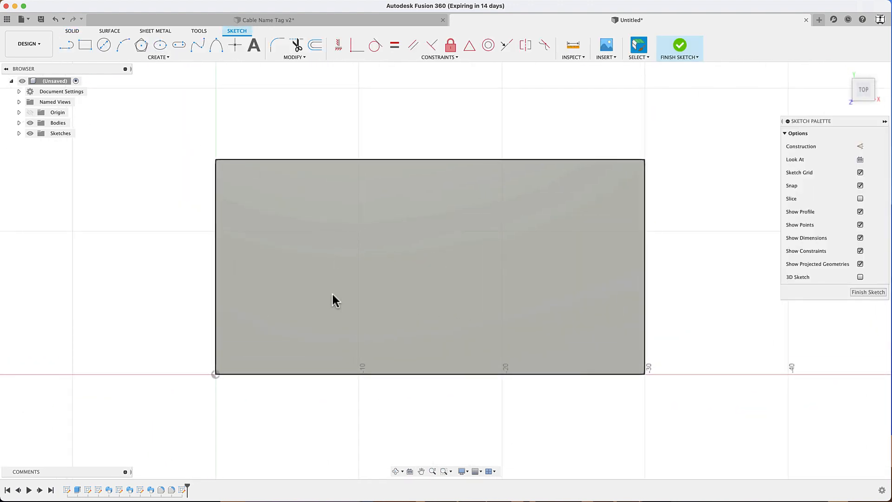
# Place a sketch text frame as wide as the block above its outline and enter the person's first name
pyautogui.click(126, 55)
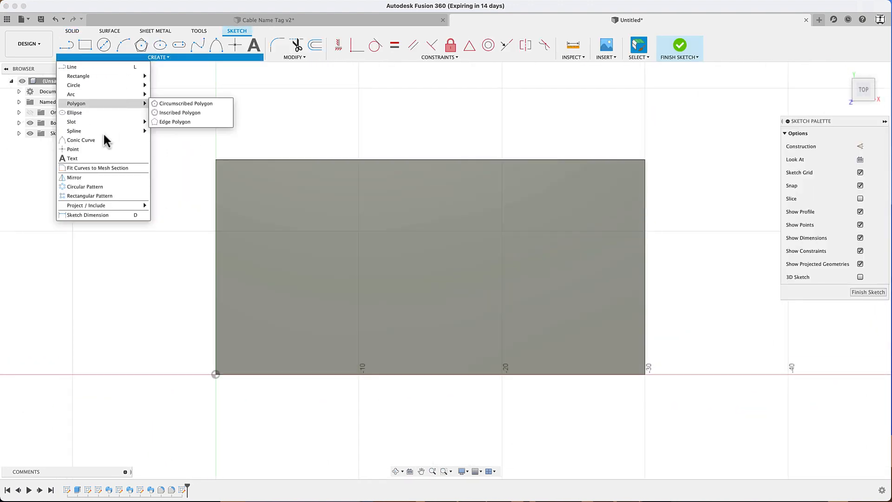
pyautogui.click(76, 158)
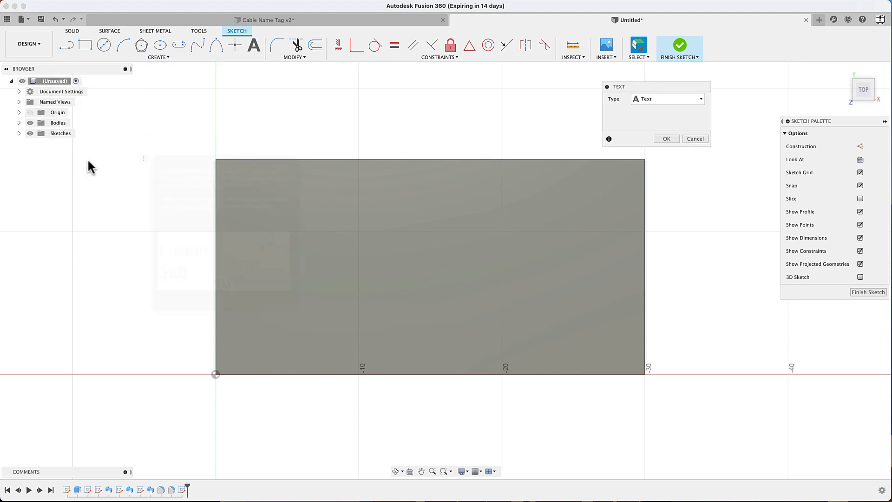
pyautogui.scroll(-3, 295, 216)
pyautogui.moveTo(295, 216)
pyautogui.mouseDown(button='middle')
pyautogui.moveTo(250, 350)
pyautogui.moveTo(296, 261)
pyautogui.mouseUp(button='middle')
pyautogui.scroll(2, 265, 203)
pyautogui.click(246, 125)
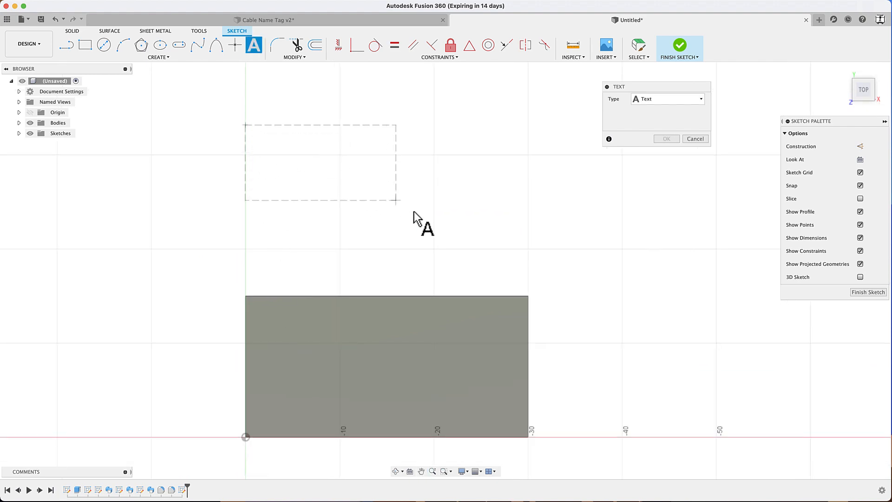
pyautogui.click(527, 264)
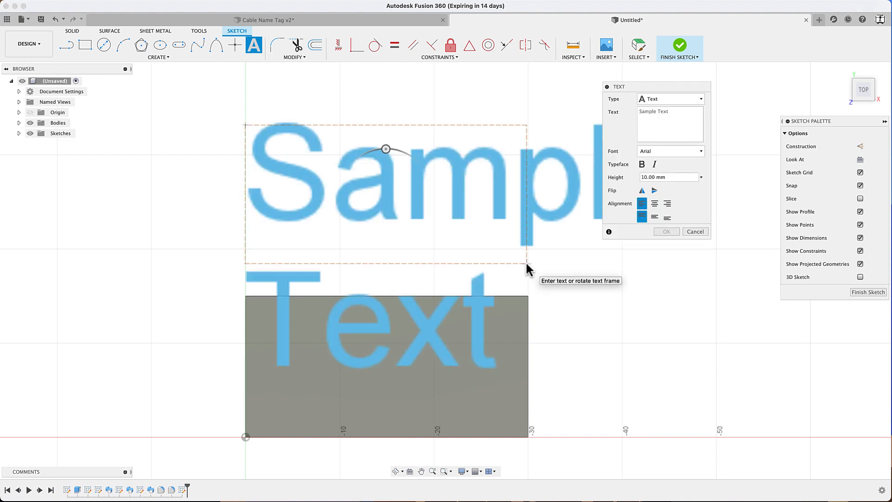
pyautogui.write('John')
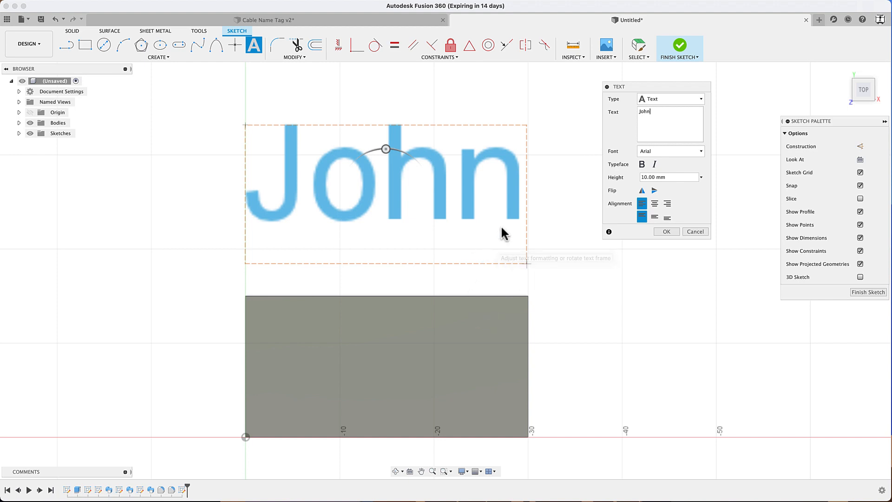
# Set the name text's font to Comic Sans MS and its height to 15 mm, and create the text
pyautogui.click(650, 151)
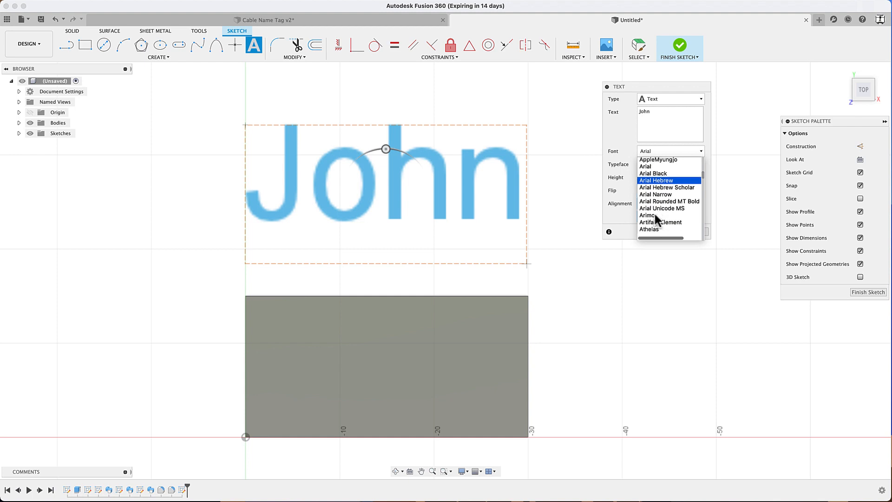
pyautogui.scroll(-10, 655, 215)
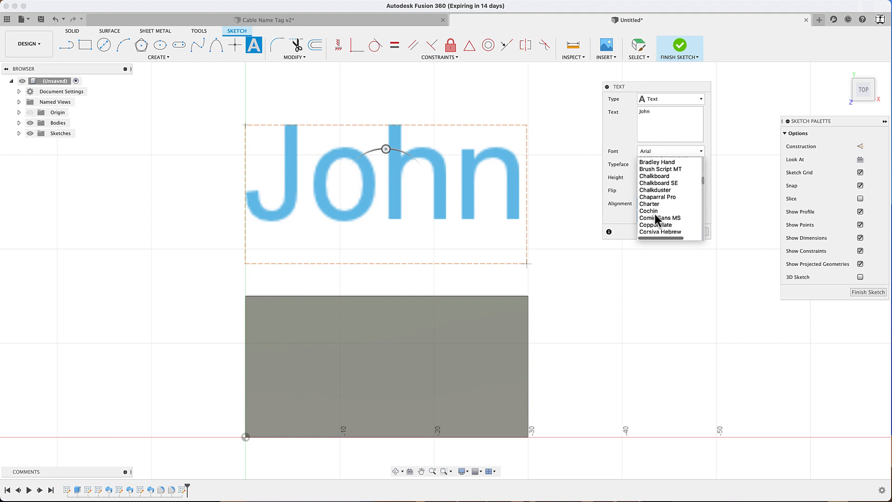
pyautogui.click(659, 210)
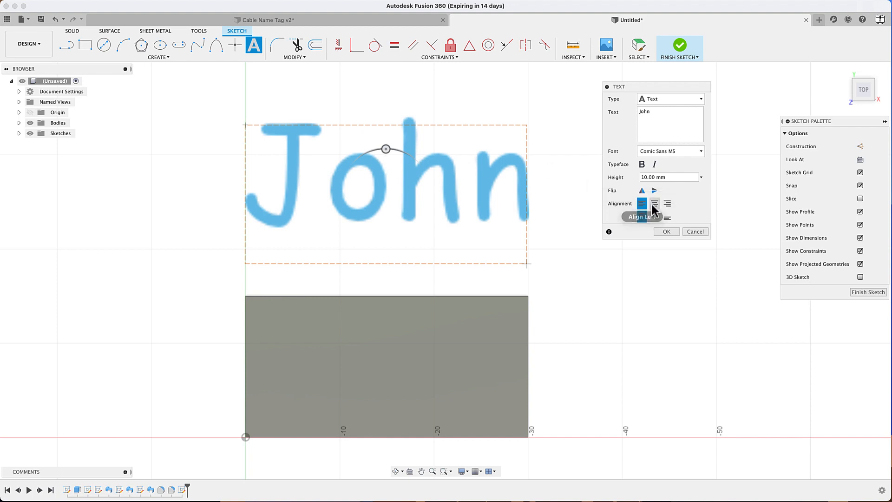
pyautogui.click(669, 178)
pyautogui.moveTo(669, 178); pyautogui.dragTo(627, 178)
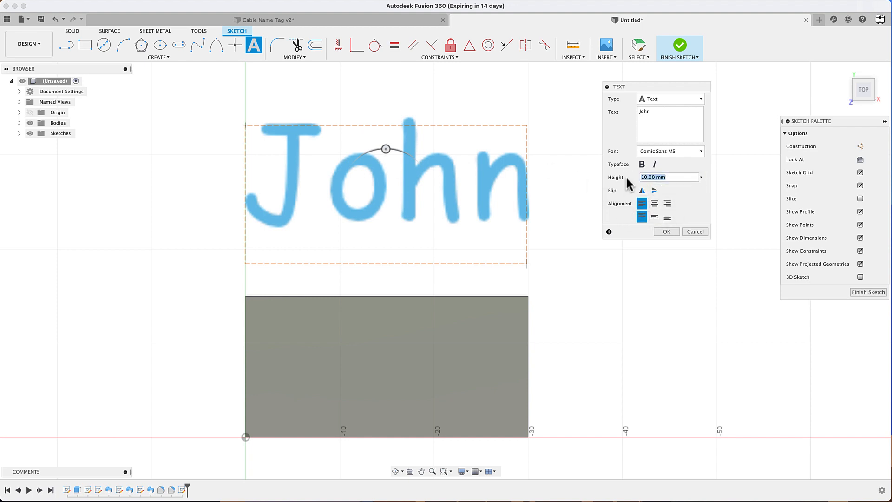
pyautogui.write('15')
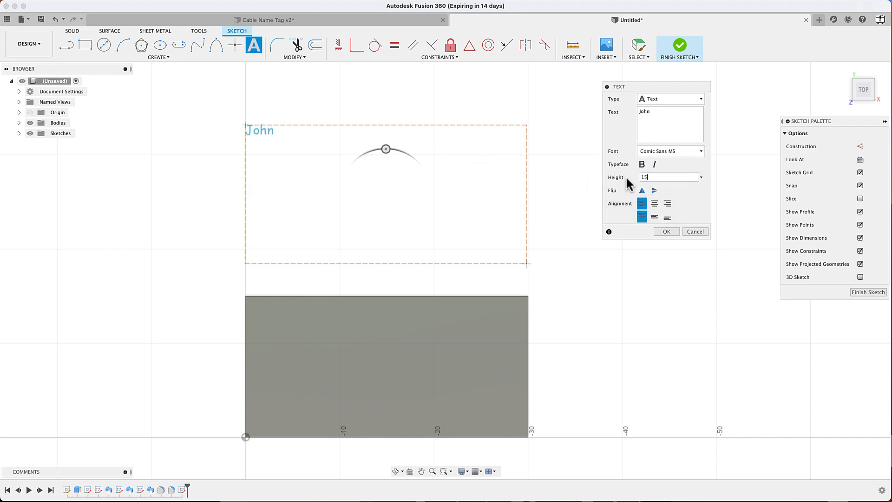
pyautogui.click(670, 233)
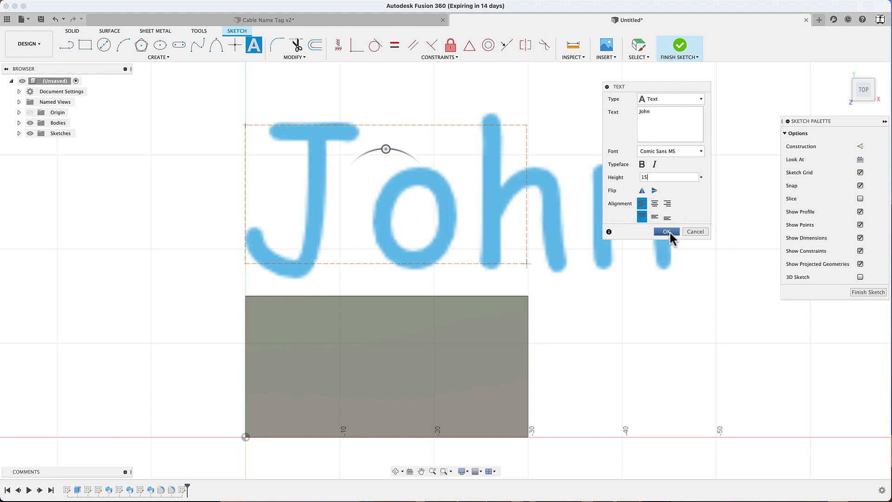
# Move the name text down onto the block's face, with its frame's left edge on the block's left edge
pyautogui.moveTo(501, 216); pyautogui.dragTo(497, 378)
pyautogui.moveTo(251, 394); pyautogui.dragTo(272, 343, button='middle')
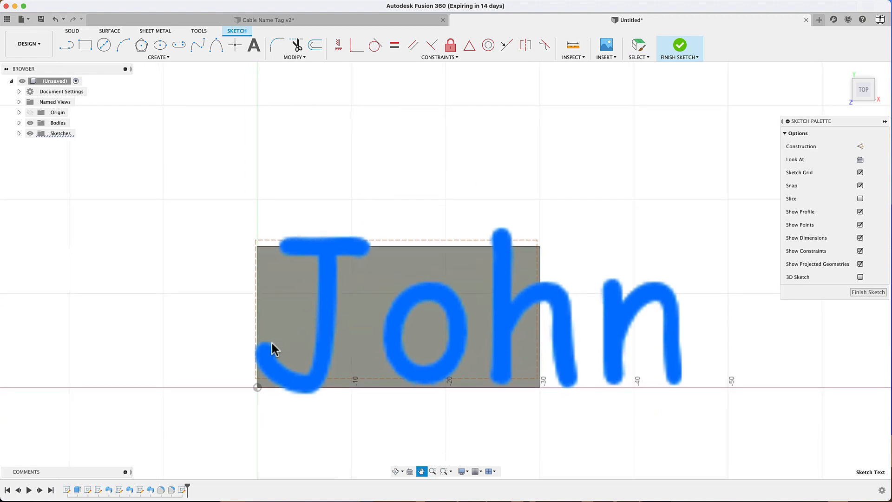
pyautogui.moveTo(331, 347); pyautogui.dragTo(332, 342)
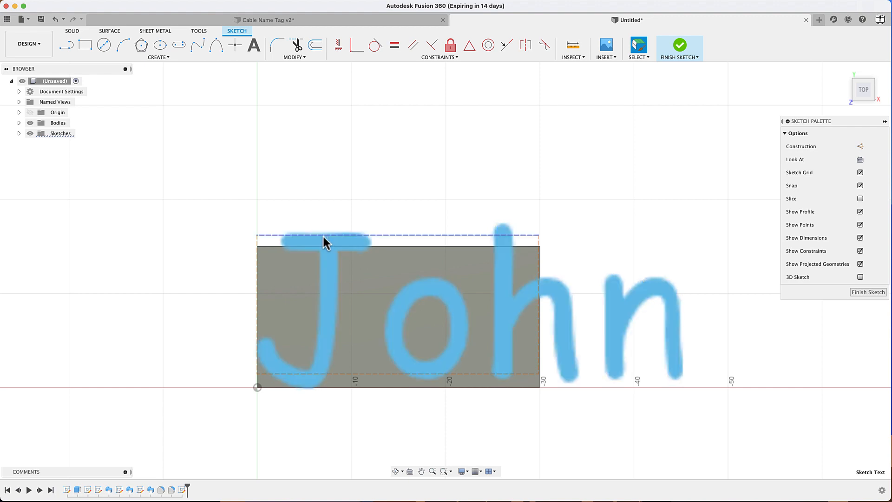
# Reduce the name text's height to 13 mm and shift it down to fit the block's height
pyautogui.doubleClick(333, 243)
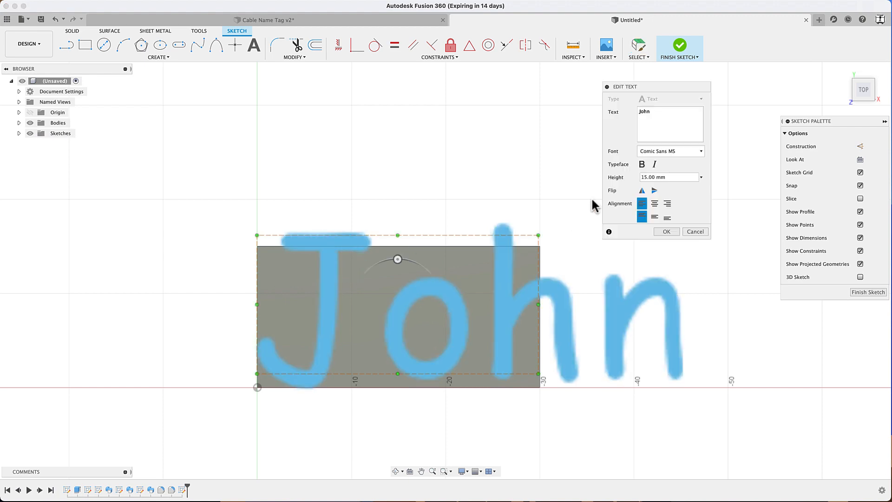
pyautogui.write('13')
pyautogui.press('Return')
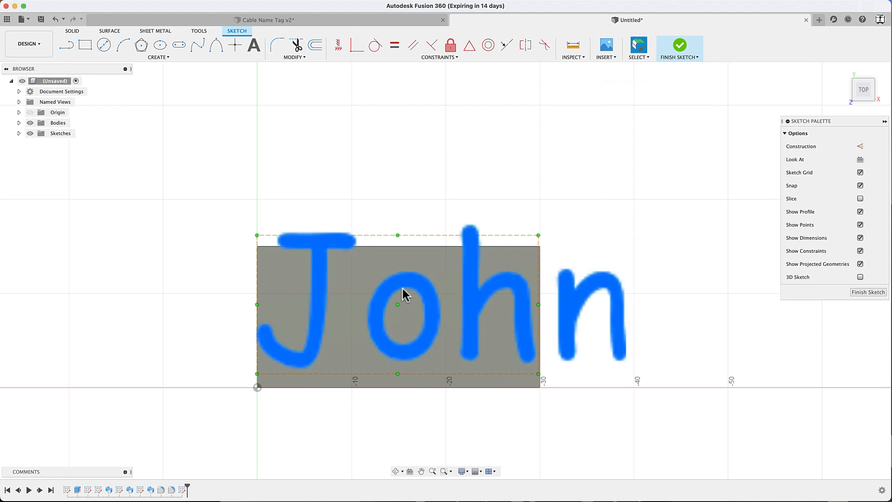
pyautogui.moveTo(405, 301); pyautogui.dragTo(405, 303)
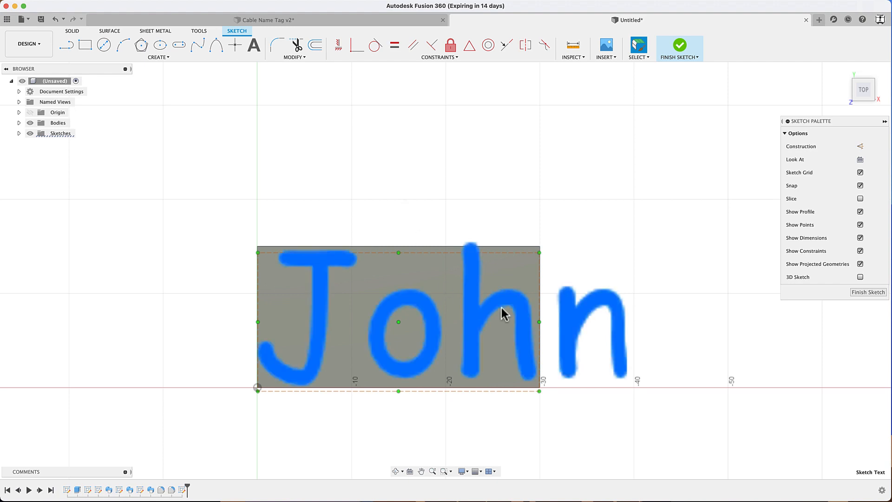
pyautogui.click(665, 315)
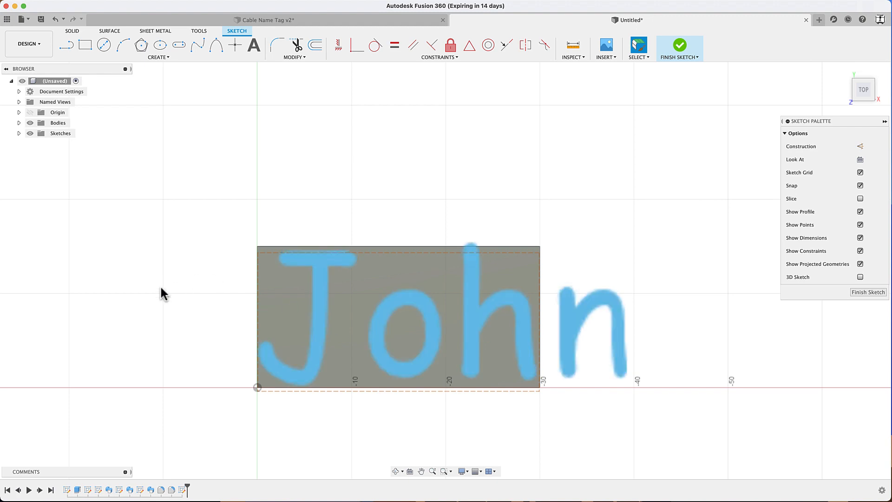
# Explode the name text on the block's face into individual sketch outlines
pyautogui.click(316, 273)
pyautogui.rightClick(317, 273)
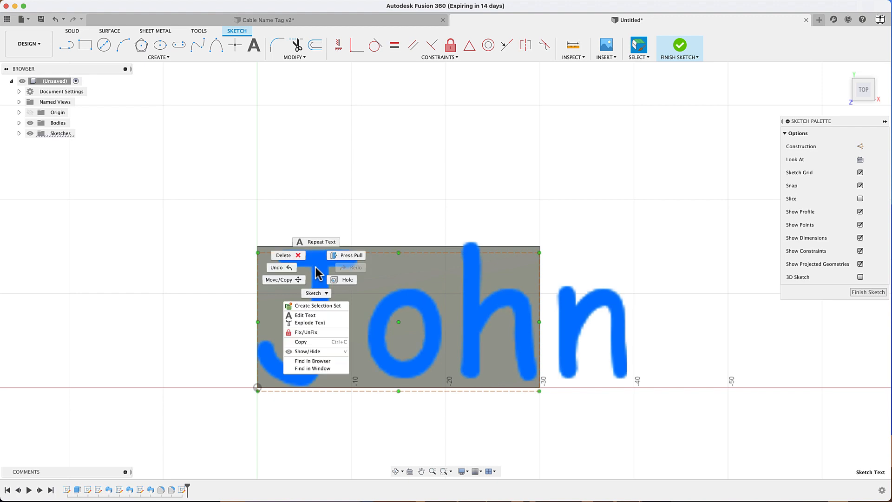
pyautogui.click(302, 322)
pyautogui.keyDown('shift'); pyautogui.moveTo(166, 339); pyautogui.dragTo(167, 315, button='middle'); pyautogui.keyUp('shift')
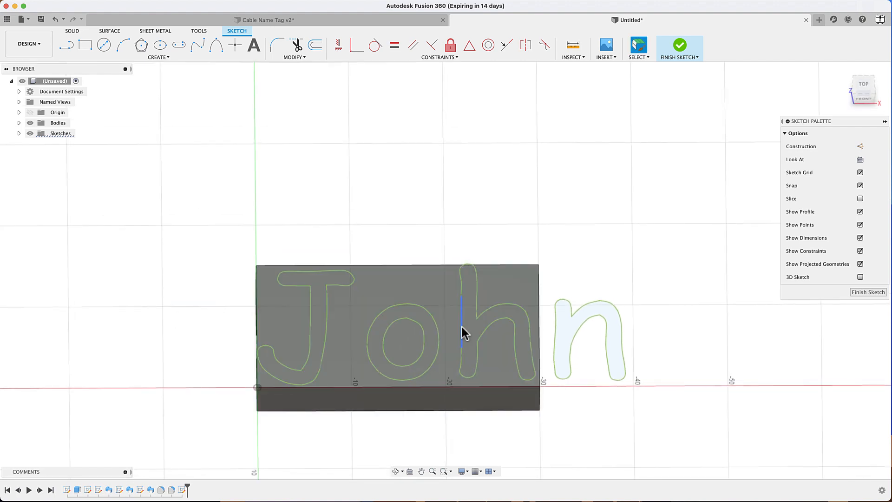
# Start an Extrude with the profiles of all four letters of the name selected
pyautogui.press('e')
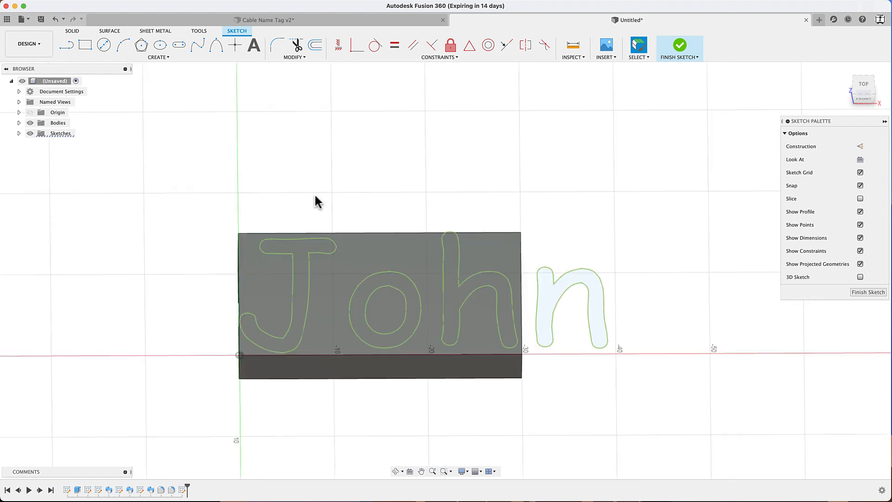
pyautogui.click(308, 267)
pyautogui.click(378, 284)
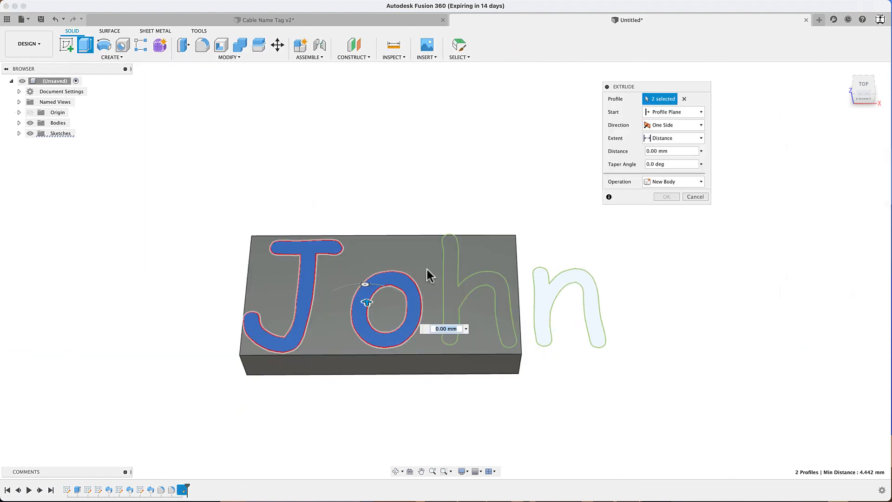
pyautogui.click(447, 261)
pyautogui.click(544, 300)
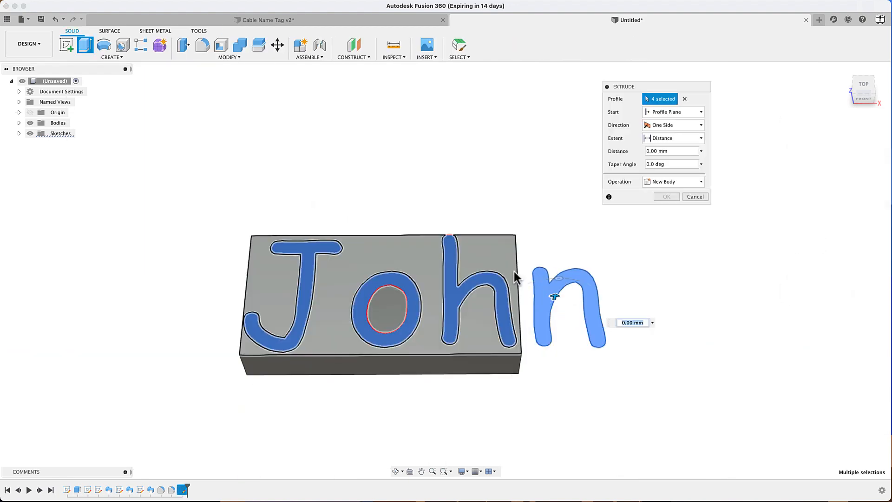
pyautogui.keyDown('shift'); pyautogui.moveTo(514, 271); pyautogui.dragTo(468, 255, button='middle'); pyautogui.keyUp('shift')
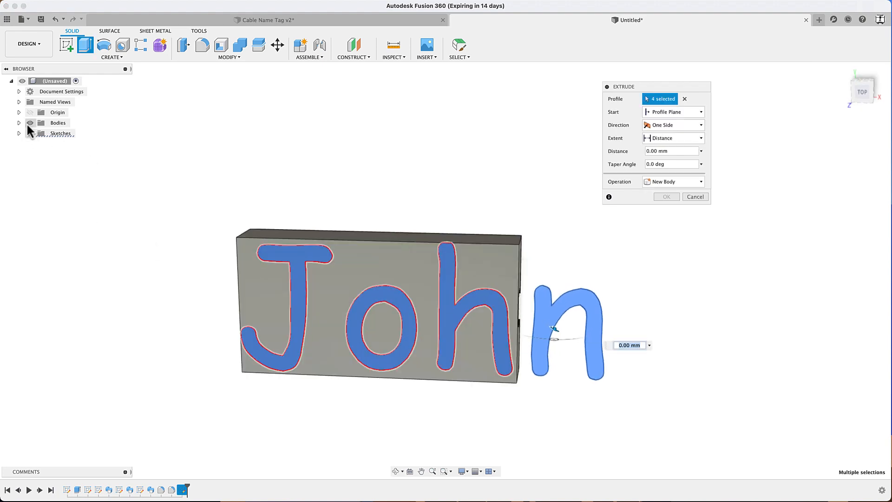
# Hide the bodies and add the small sliver at the tip of the third letter to the extrude profiles
pyautogui.click(30, 123)
pyautogui.scroll(10, 428, 229)
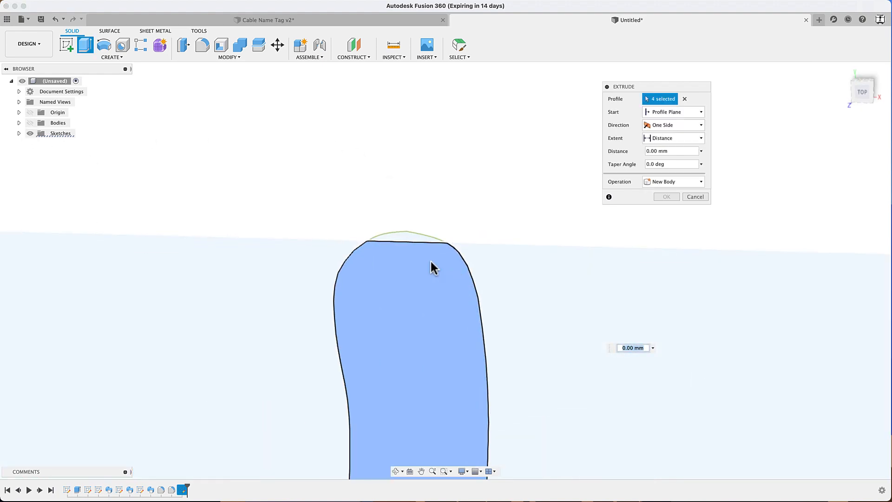
pyautogui.click(414, 239)
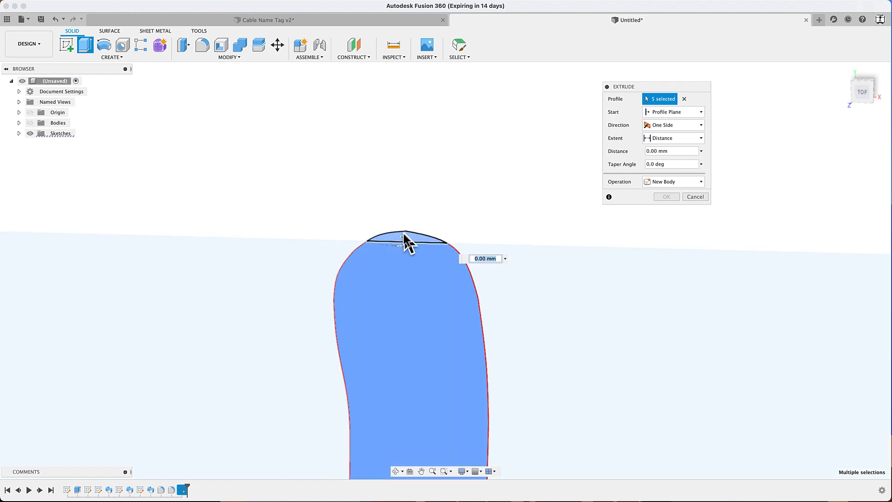
pyautogui.scroll(-5, 409, 249)
pyautogui.scroll(-10, 409, 249)
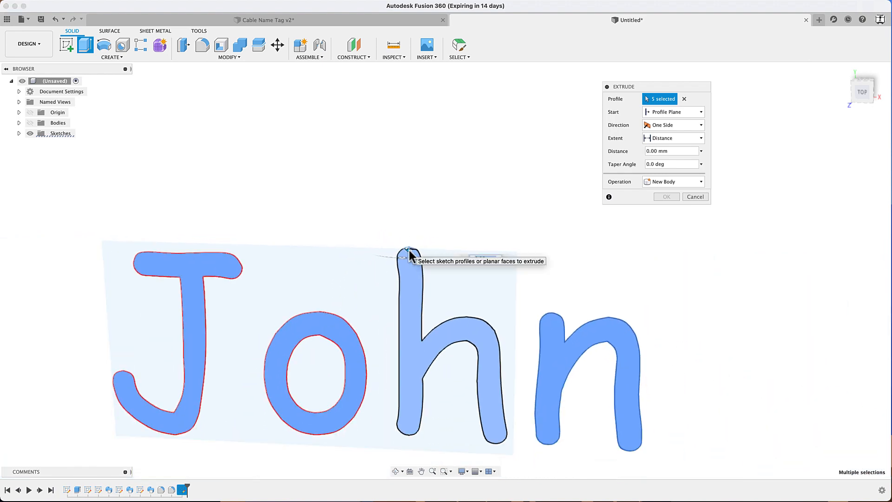
# Extrude the letter profiles 3 mm as new bodies and show the bodies again
pyautogui.keyDown('shift'); pyautogui.moveTo(409, 312); pyautogui.dragTo(410, 266, button='middle'); pyautogui.keyUp('shift')
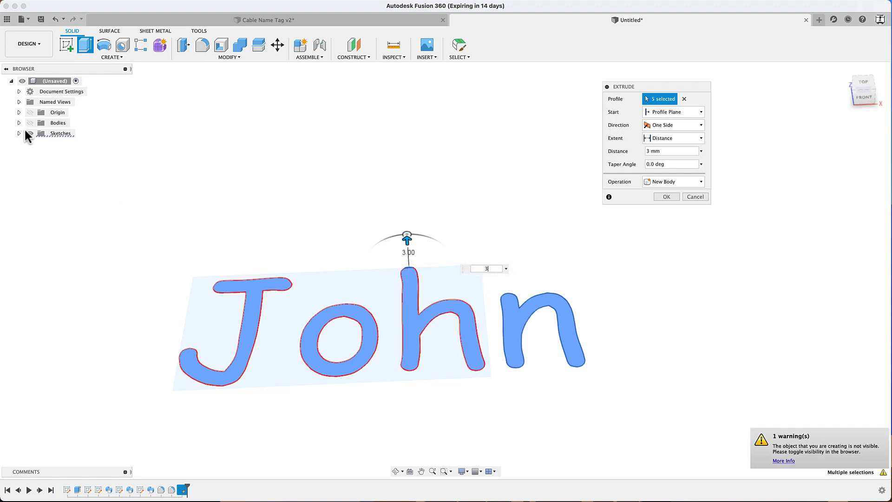
pyautogui.click(30, 123)
pyautogui.keyDown('shift'); pyautogui.moveTo(207, 241); pyautogui.dragTo(210, 246, button='middle'); pyautogui.keyUp('shift')
pyautogui.click(668, 196)
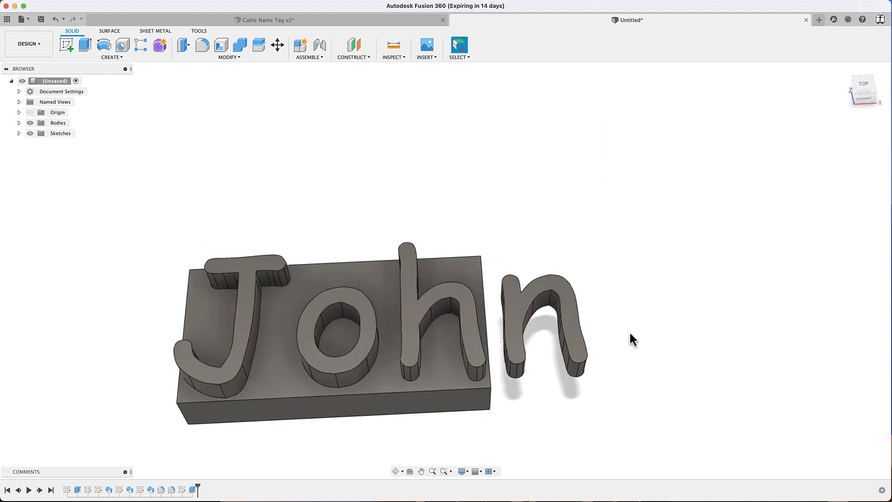
# Expand the list of bodies and check which body each letter of the name belongs to
pyautogui.keyDown('shift'); pyautogui.moveTo(631, 330); pyautogui.dragTo(630, 320, button='middle'); pyautogui.keyUp('shift')
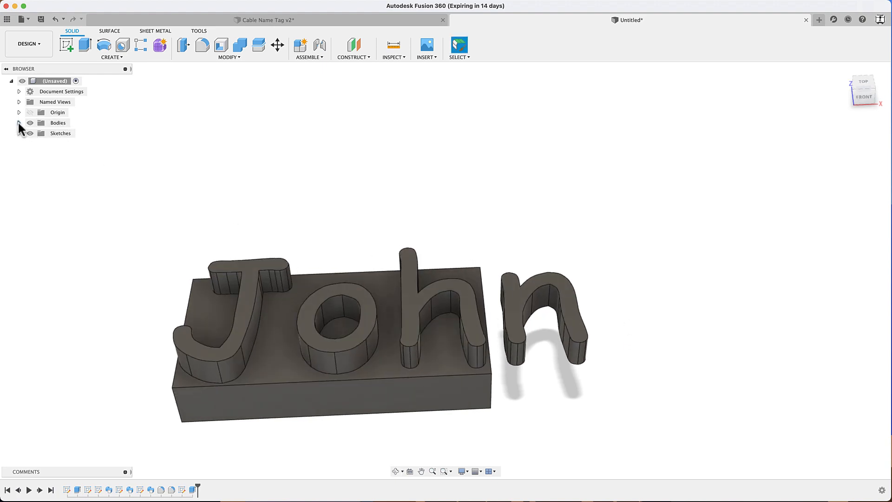
pyautogui.click(19, 123)
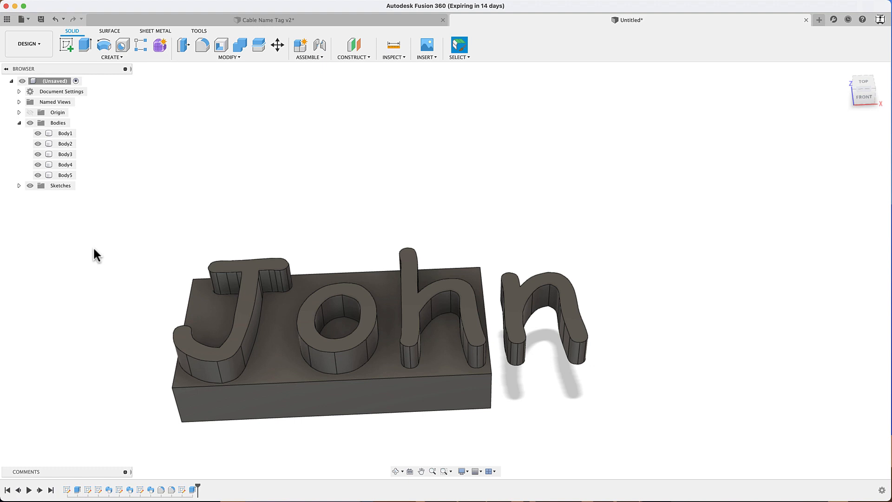
pyautogui.click(244, 300)
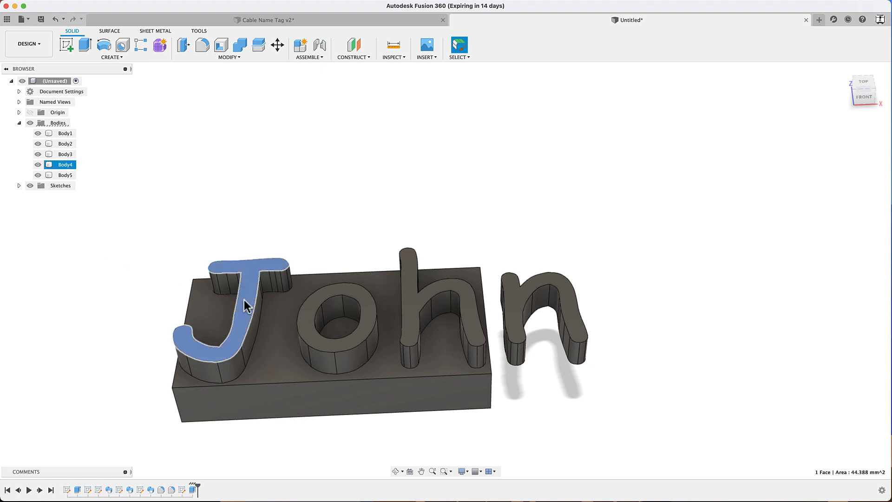
pyautogui.click(415, 306)
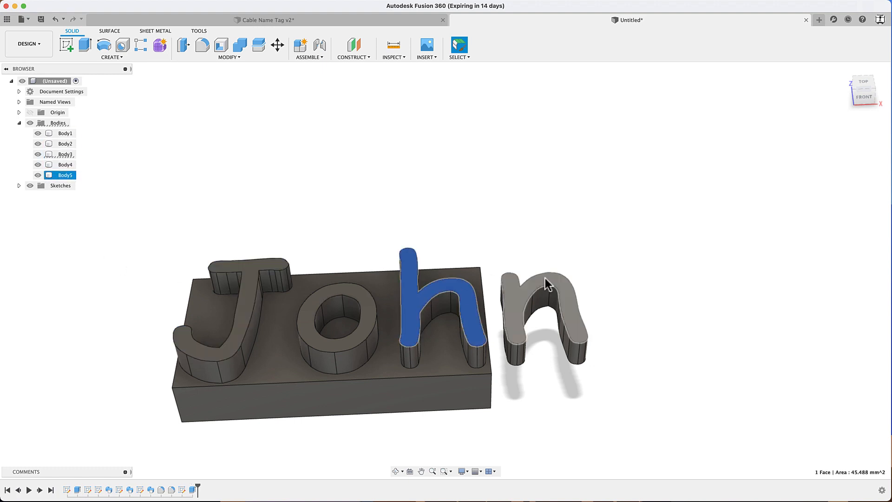
pyautogui.click(509, 238)
# Extrude the top faces of the first and third letters 1 mm further, joined to their bodies
pyautogui.keyDown('shift'); pyautogui.moveTo(508, 238); pyautogui.dragTo(509, 218, button='middle'); pyautogui.keyUp('shift')
pyautogui.press('e')
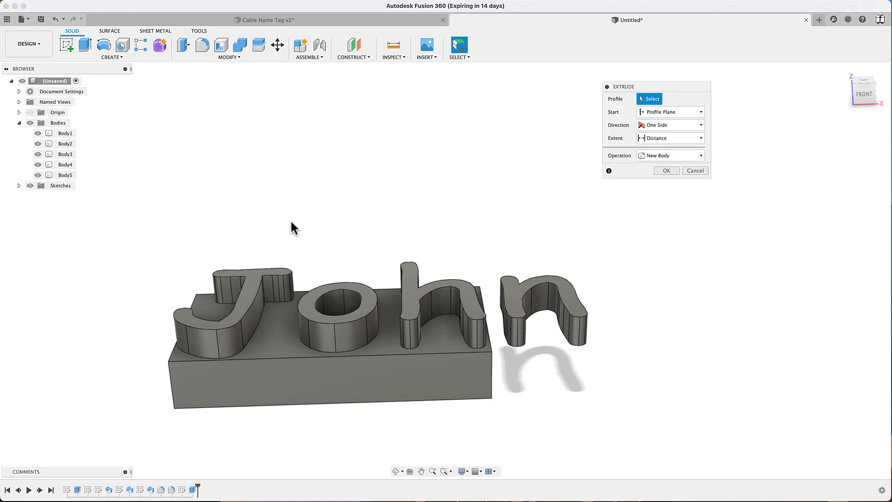
pyautogui.click(248, 293)
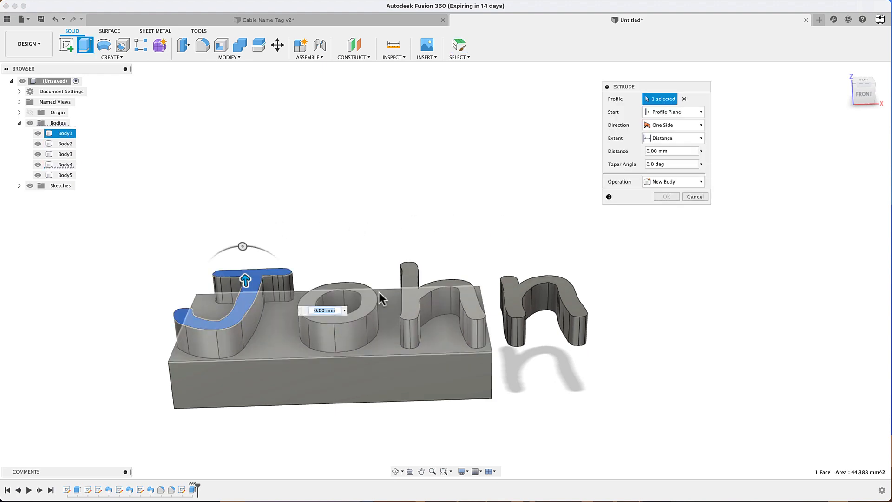
pyautogui.click(411, 301)
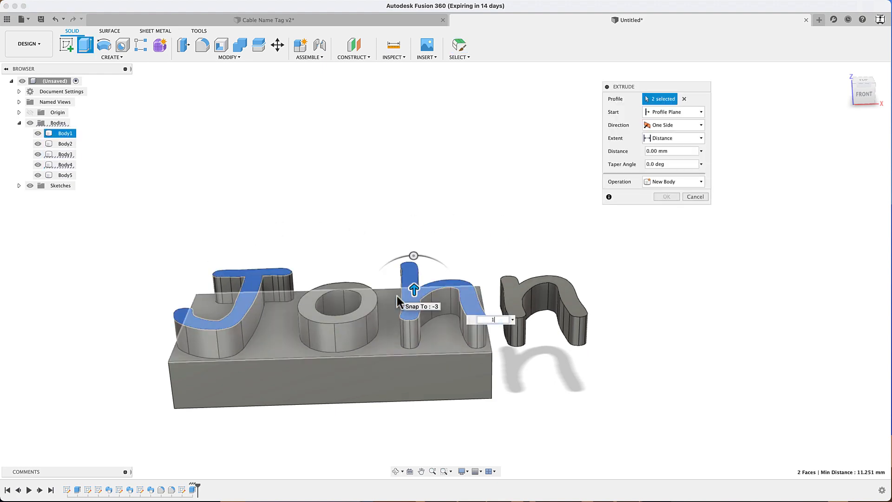
pyautogui.write('1')
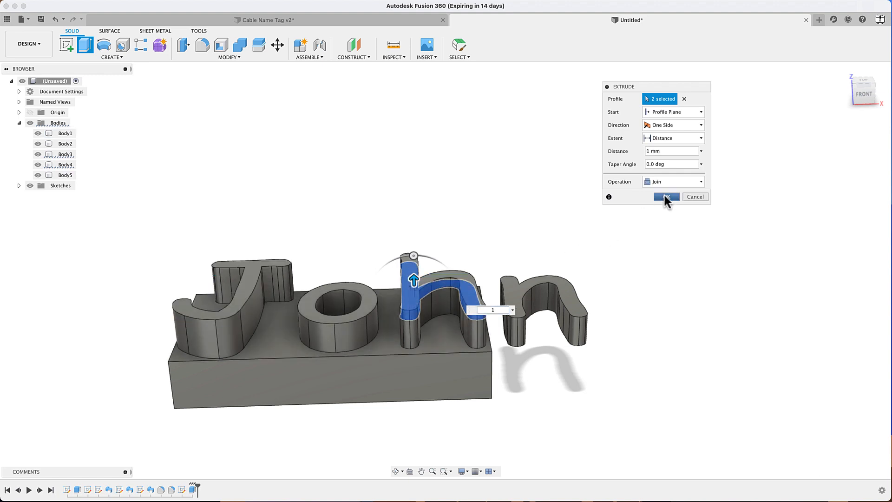
pyautogui.click(666, 196)
pyautogui.keyDown('shift'); pyautogui.moveTo(657, 293); pyautogui.dragTo(392, 230, button='middle'); pyautogui.keyUp('shift')
pyautogui.keyDown('shift'); pyautogui.moveTo(567, 207); pyautogui.dragTo(571, 248, button='middle'); pyautogui.keyUp('shift')
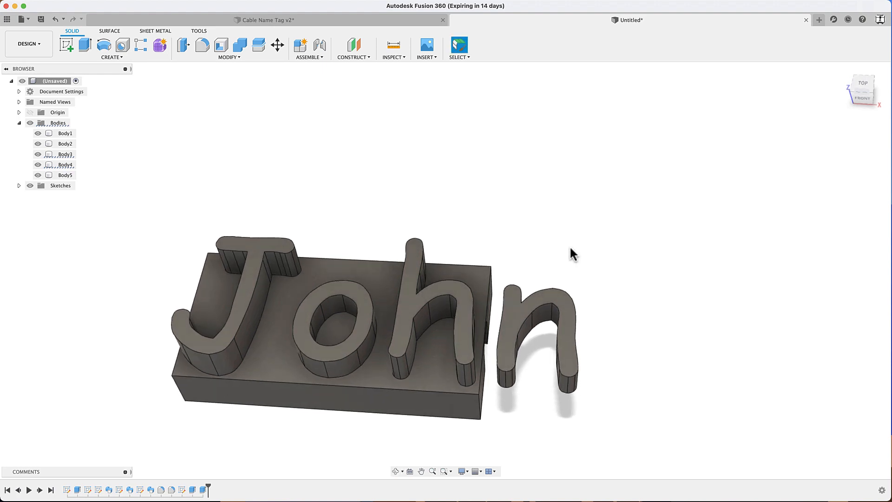
# View the tag straight from the top with the camera set to Perspective with Ortho Faces
pyautogui.click(866, 86)
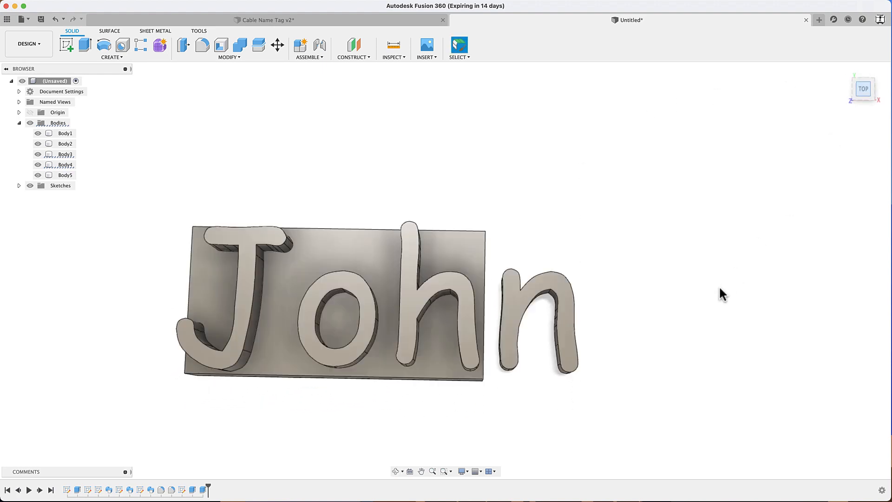
pyautogui.click(258, 332)
pyautogui.click(148, 289)
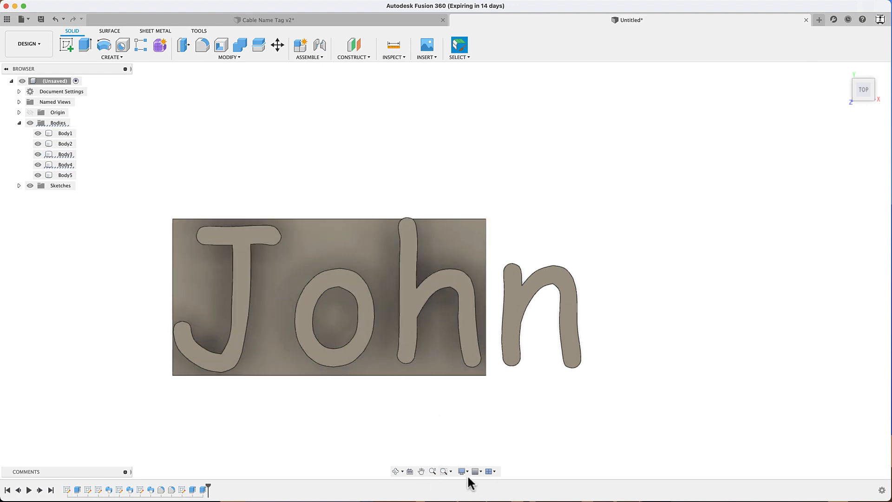
pyautogui.click(467, 471)
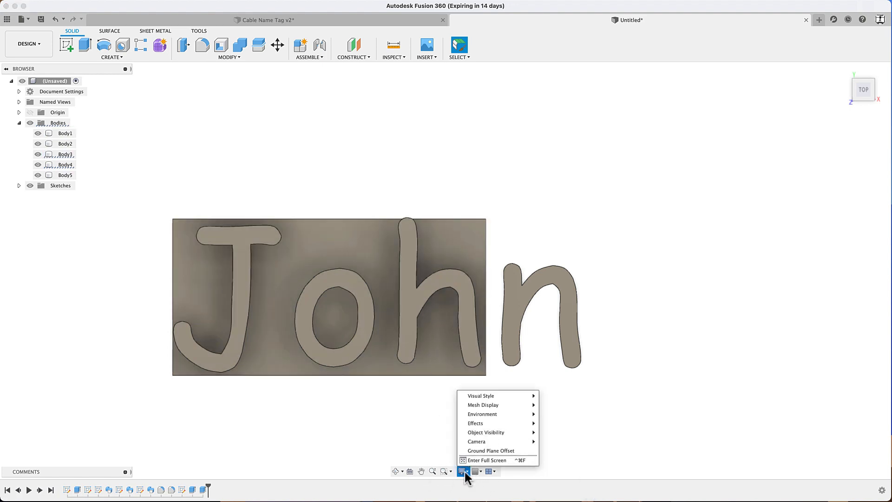
pyautogui.moveTo(485, 443)
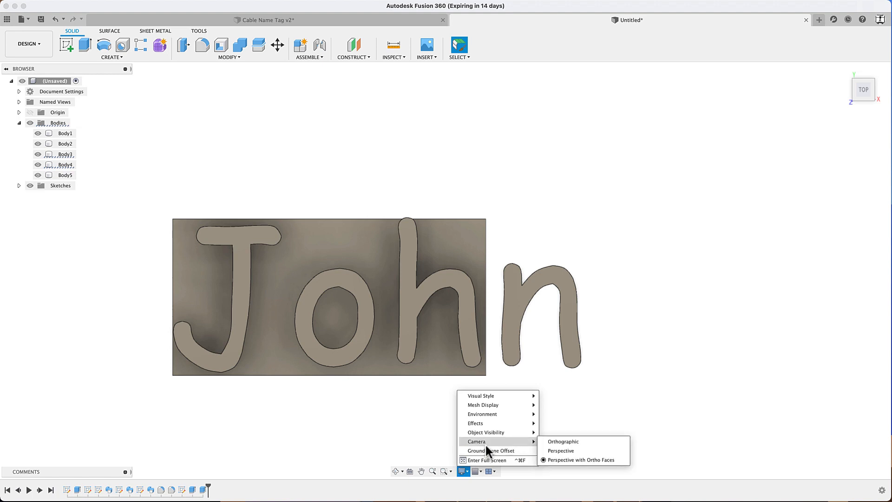
pyautogui.click(573, 459)
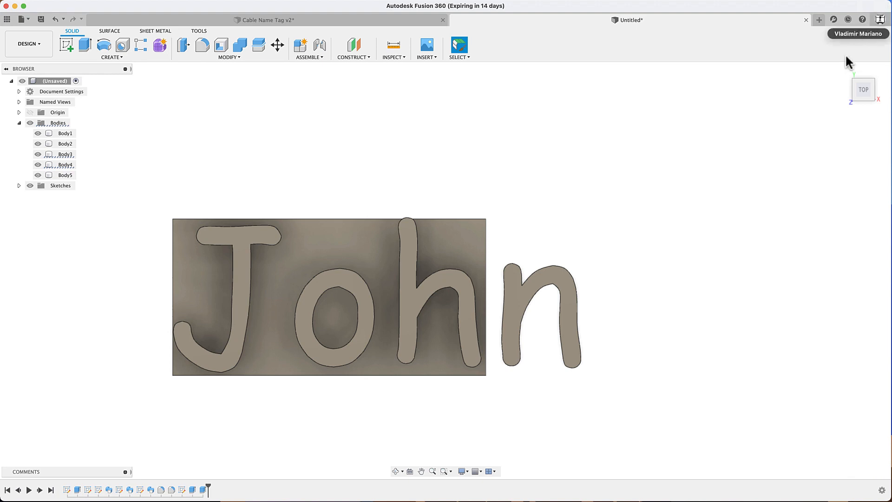
# Examine from the top how the letters sit against the edges of the block
pyautogui.moveTo(146, 304); pyautogui.dragTo(225, 299, button='middle')
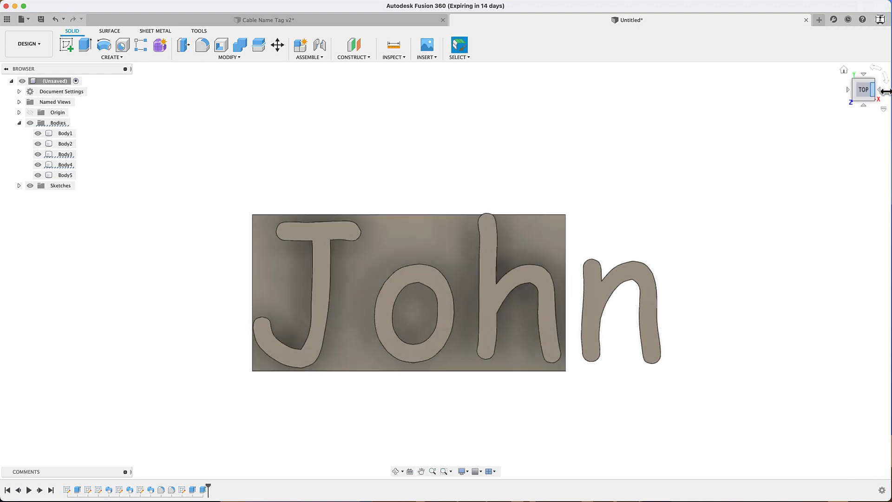
pyautogui.click(466, 228)
pyautogui.scroll(5, 286, 286)
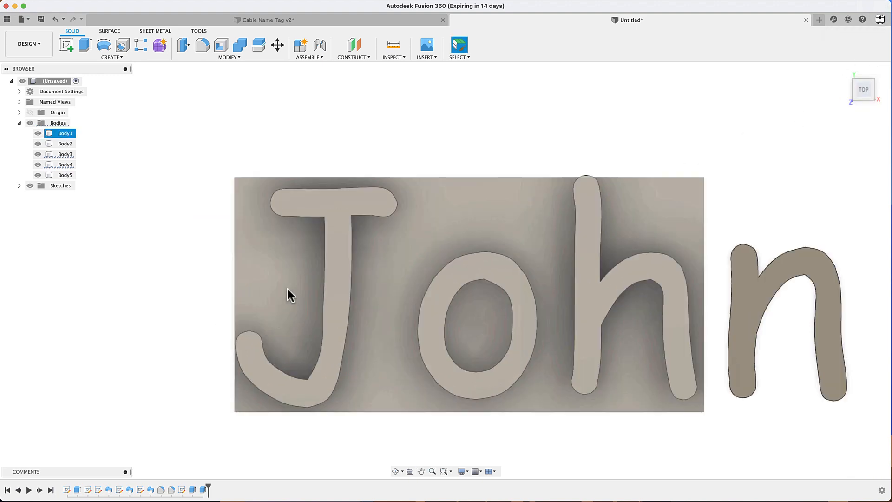
pyautogui.scroll(-3, 287, 289)
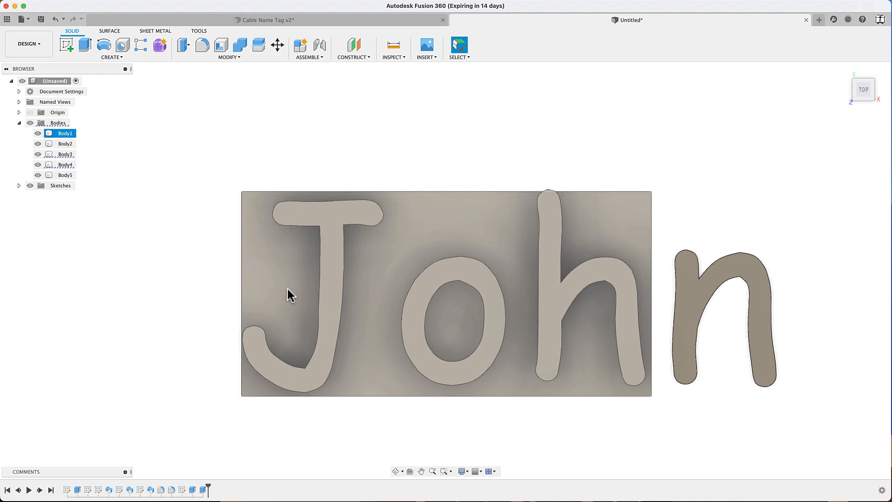
pyautogui.scroll(5, 243, 340)
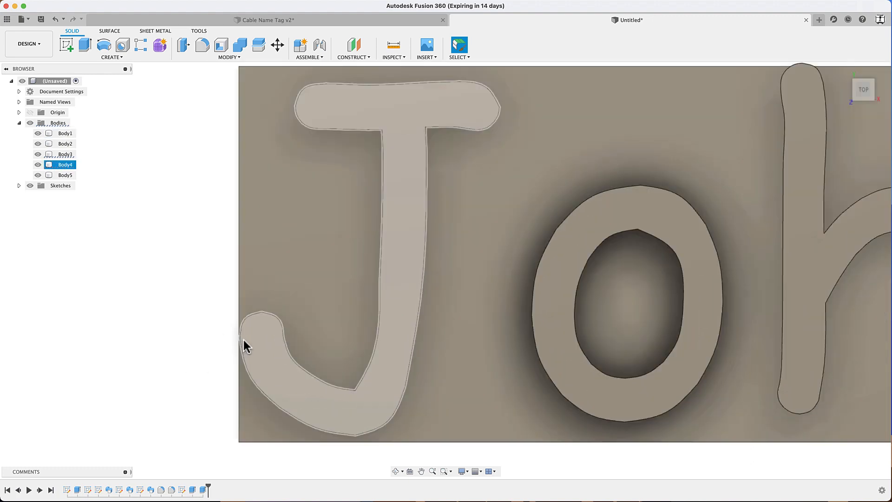
pyautogui.scroll(-2, 236, 336)
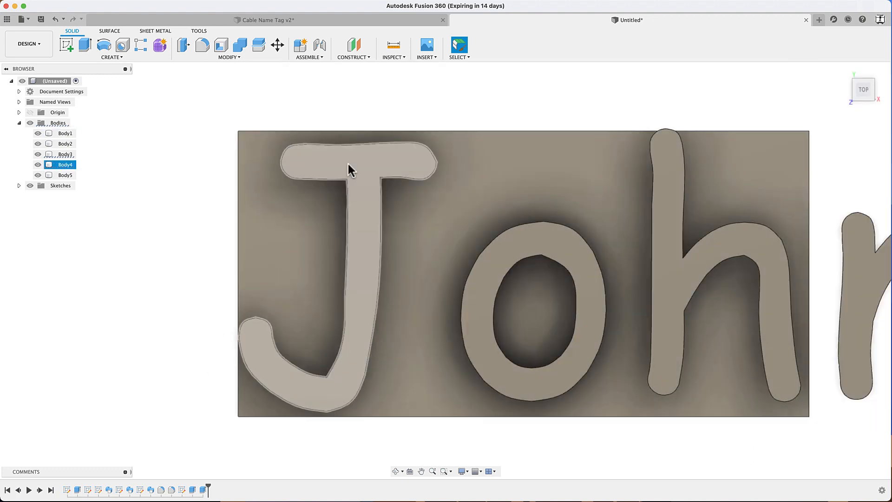
pyautogui.scroll(-3, 174, 298)
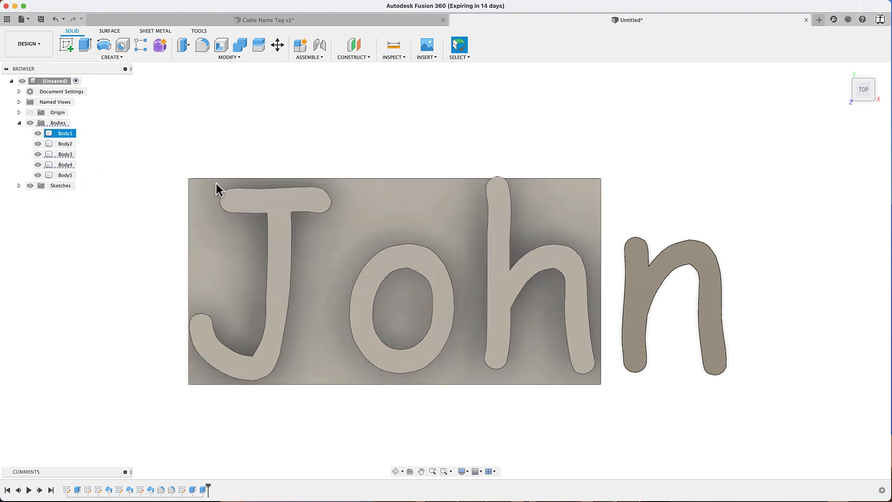
pyautogui.click(274, 203)
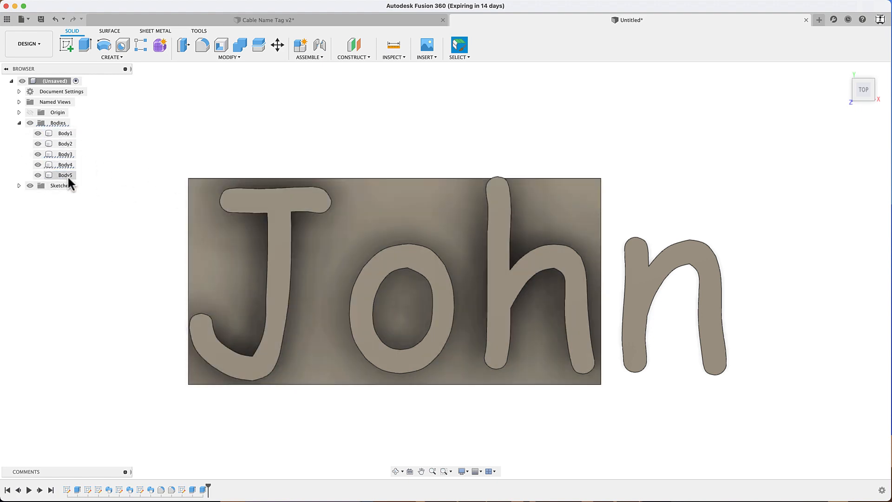
# Move the first letter's body about 0.1 mm in X and 0.25 mm in Y, away from the block's lower edge
pyautogui.click(255, 203)
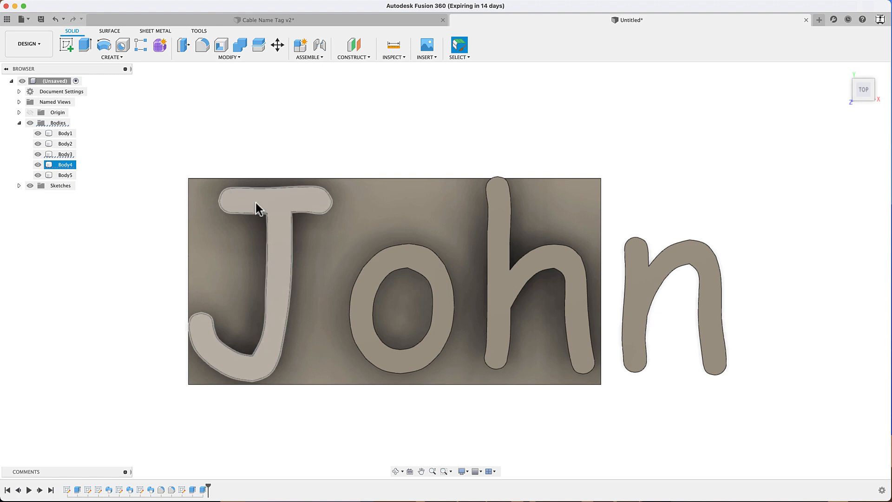
pyautogui.rightClick(62, 166)
pyautogui.click(76, 174)
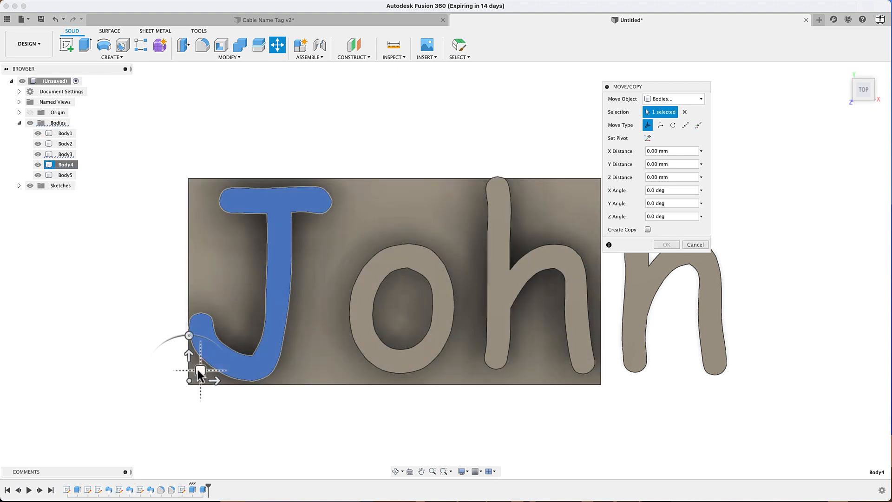
pyautogui.moveTo(198, 370); pyautogui.dragTo(200, 366)
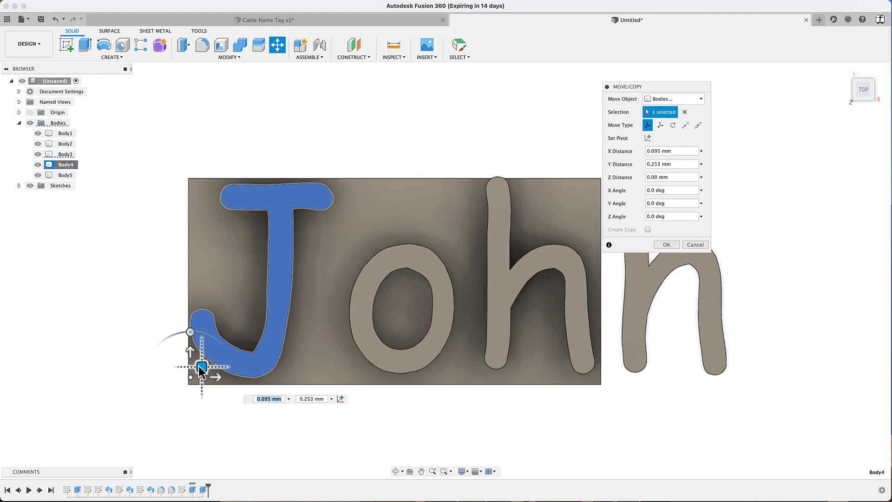
pyautogui.click(673, 248)
pyautogui.click(431, 275)
pyautogui.rightClick(432, 278)
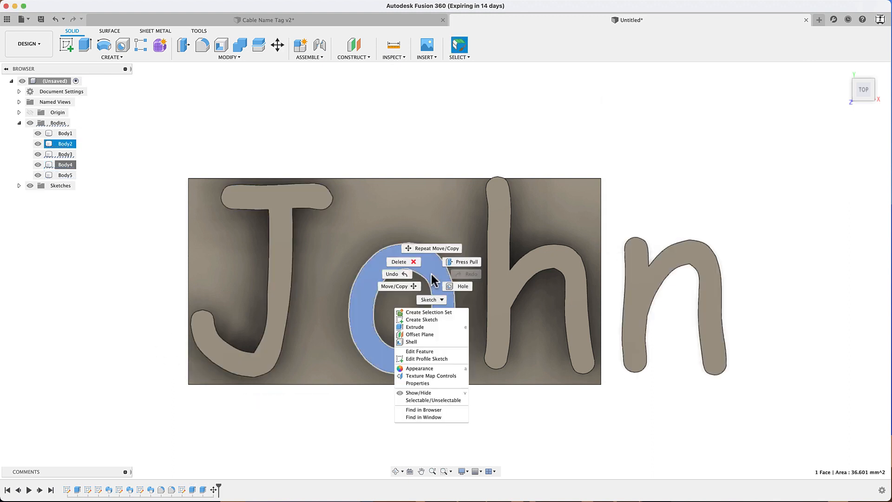
pyautogui.click(401, 286)
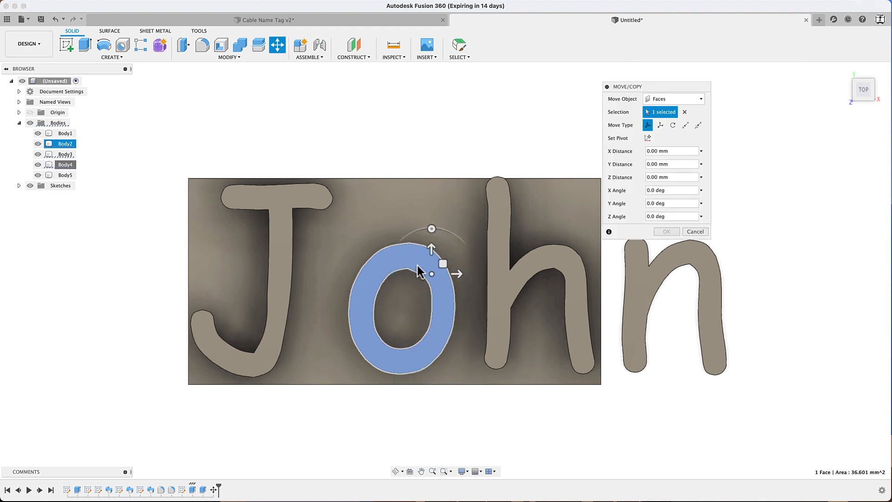
pyautogui.click(659, 96)
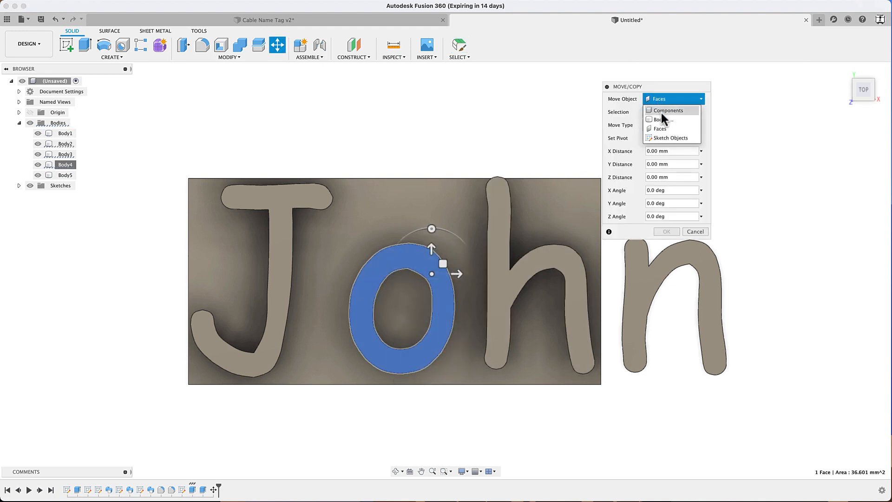
pyautogui.click(676, 120)
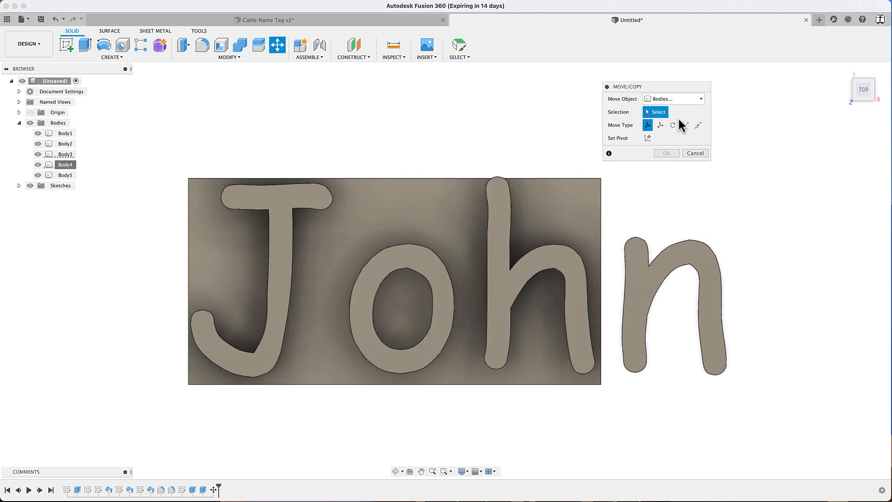
pyautogui.click(404, 261)
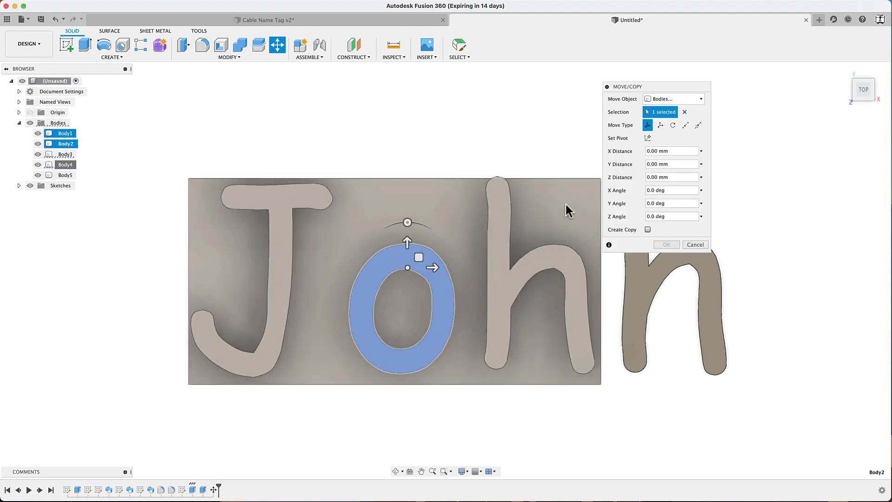
pyautogui.press('Escape')
pyautogui.click(408, 258)
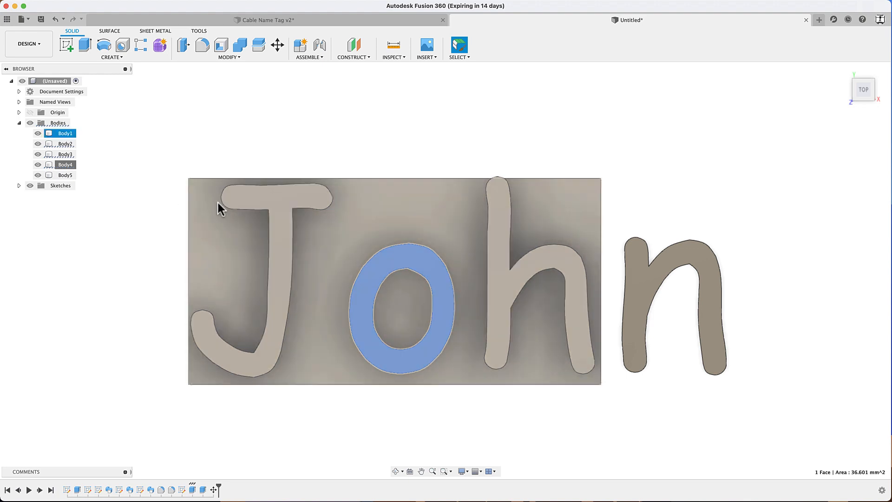
pyautogui.click(131, 210)
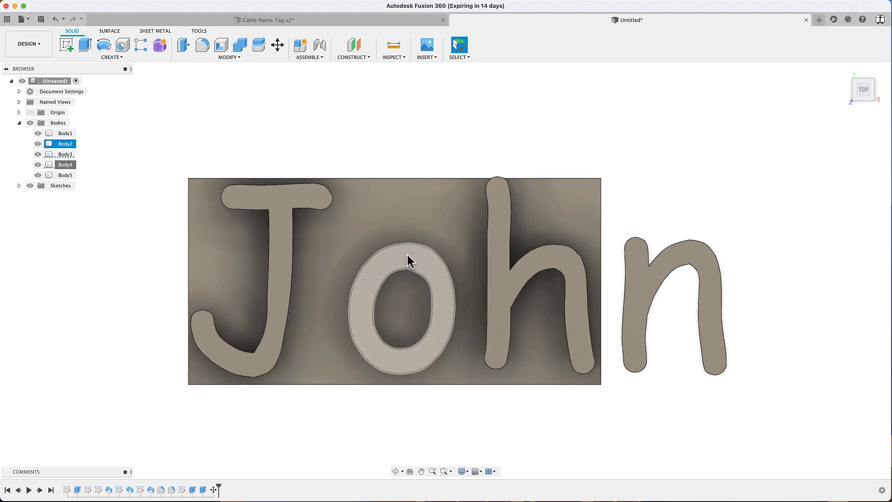
# Move the second letter's body about -4.78 mm in X and -0.48 mm in Y, up against the first letter
pyautogui.rightClick(65, 144)
pyautogui.click(88, 151)
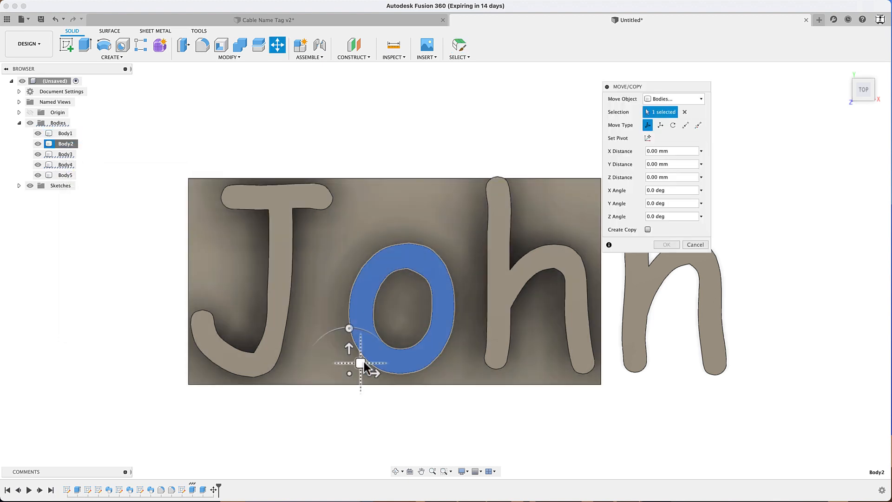
pyautogui.moveTo(356, 363); pyautogui.dragTo(294, 371)
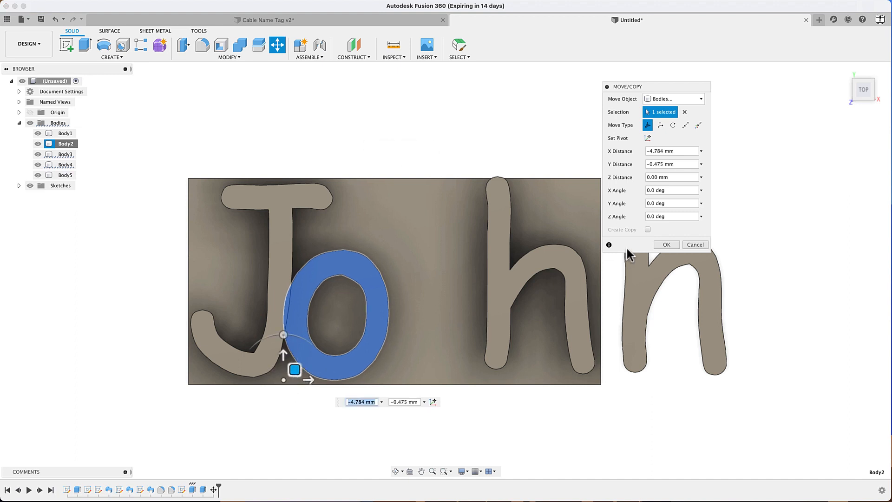
pyautogui.click(666, 245)
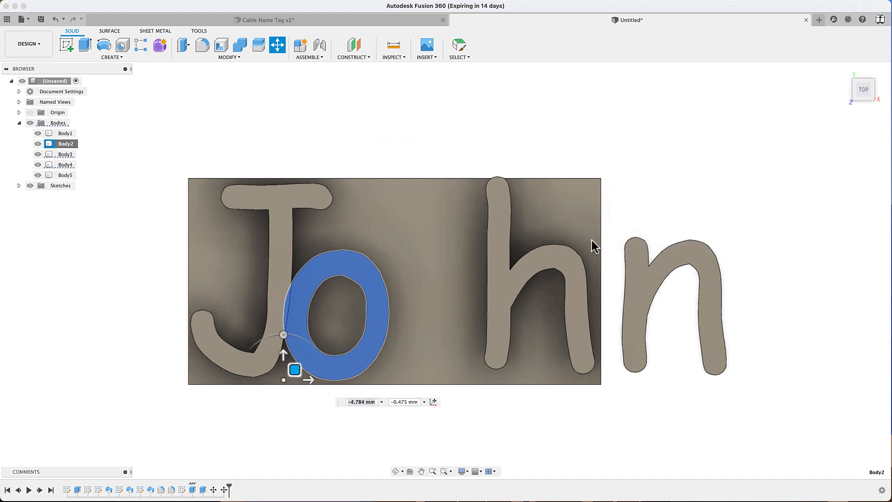
# Move the third letter's body about -7.38 mm in X and -0.7 mm in Y so it touches the second letter
pyautogui.click(544, 252)
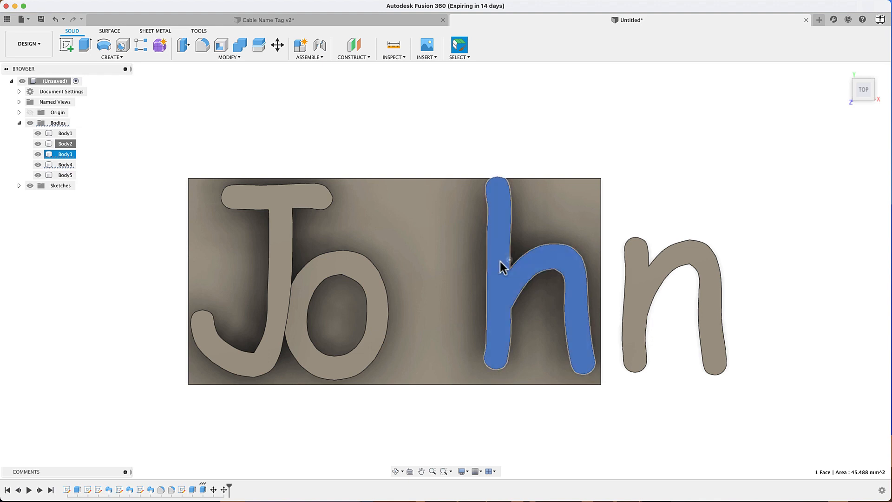
pyautogui.rightClick(70, 154)
pyautogui.click(93, 163)
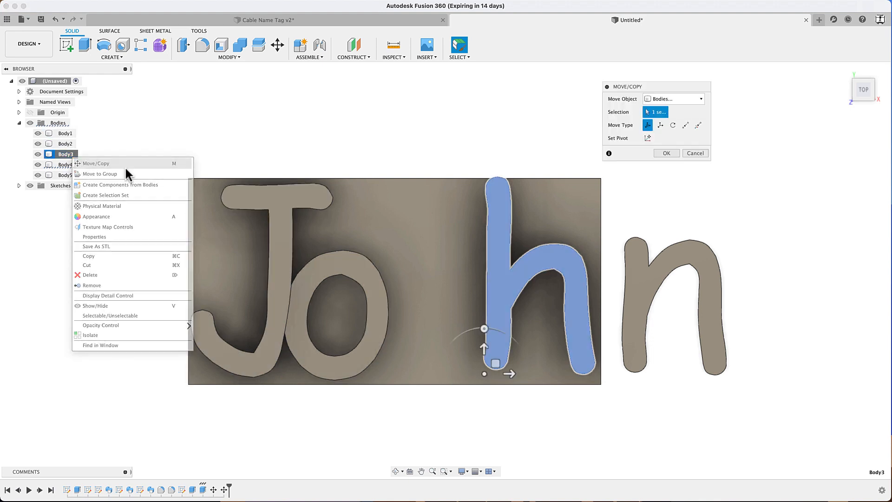
pyautogui.moveTo(473, 370); pyautogui.dragTo(392, 375)
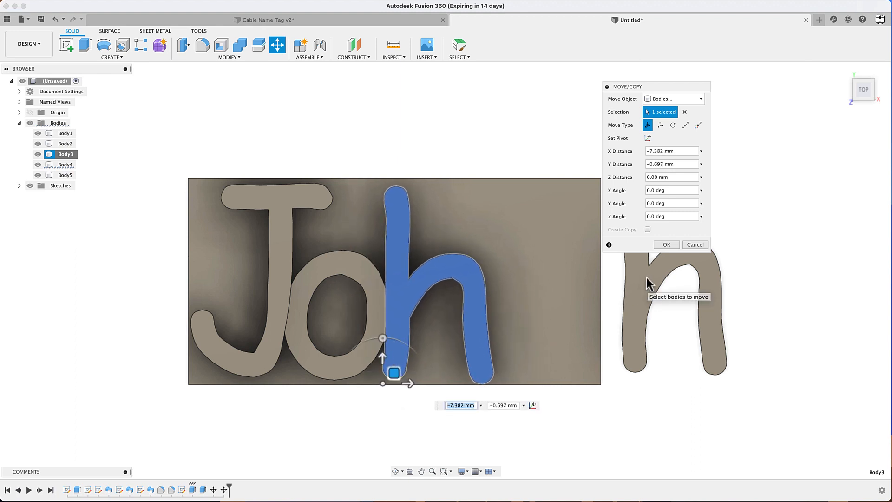
pyautogui.click(666, 245)
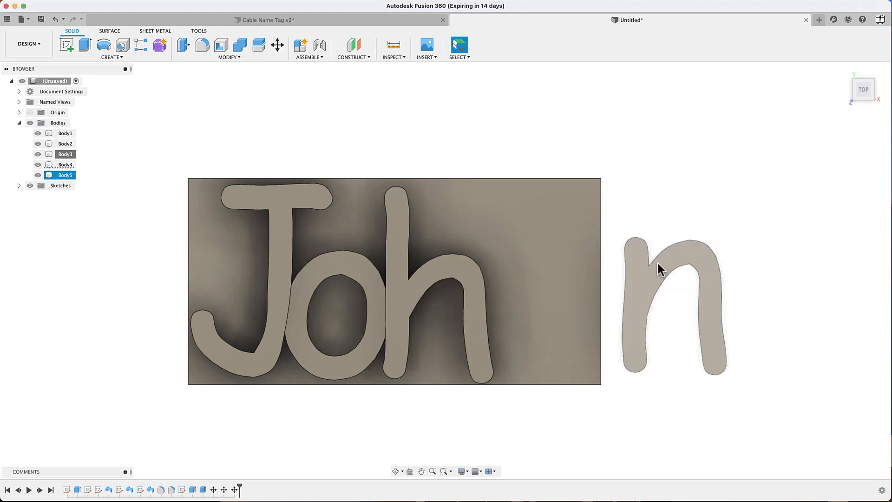
# Move the fourth letter's body about -9.82 mm in X and -0.38 mm in Y, onto the block beside the third letter
pyautogui.rightClick(68, 177)
pyautogui.click(118, 184)
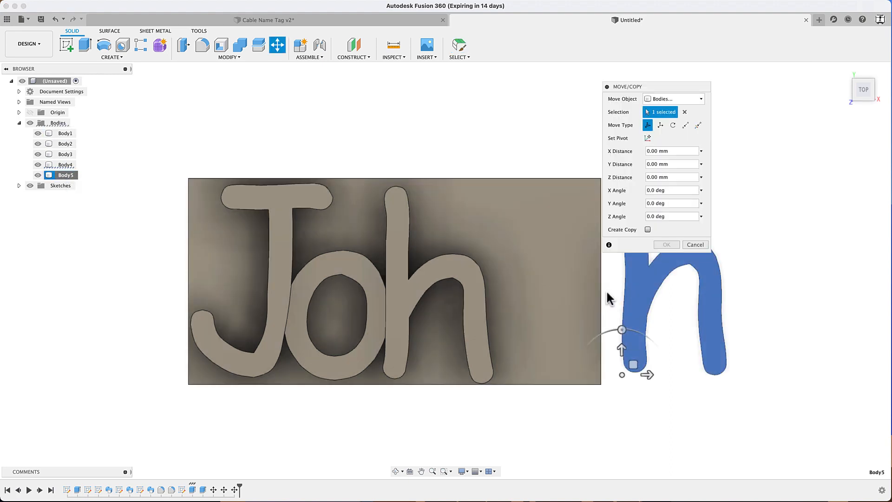
pyautogui.moveTo(633, 364); pyautogui.dragTo(499, 371)
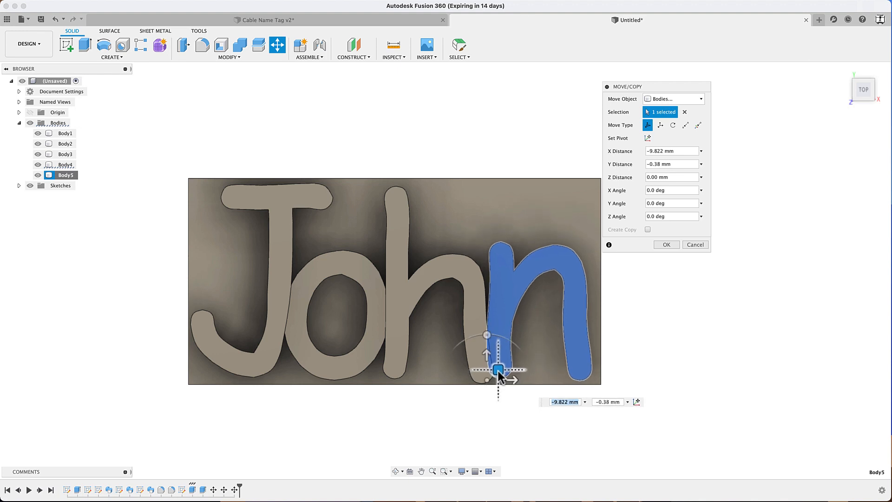
pyautogui.click(666, 245)
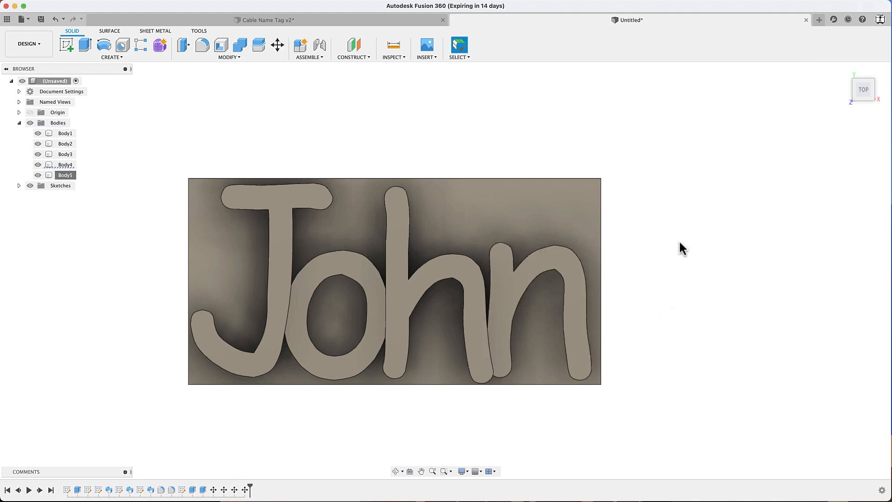
# Raise the third letter's body about 0.29 mm in Y and shift it about 0.03 mm in X
pyautogui.rightClick(58, 154)
pyautogui.click(71, 159)
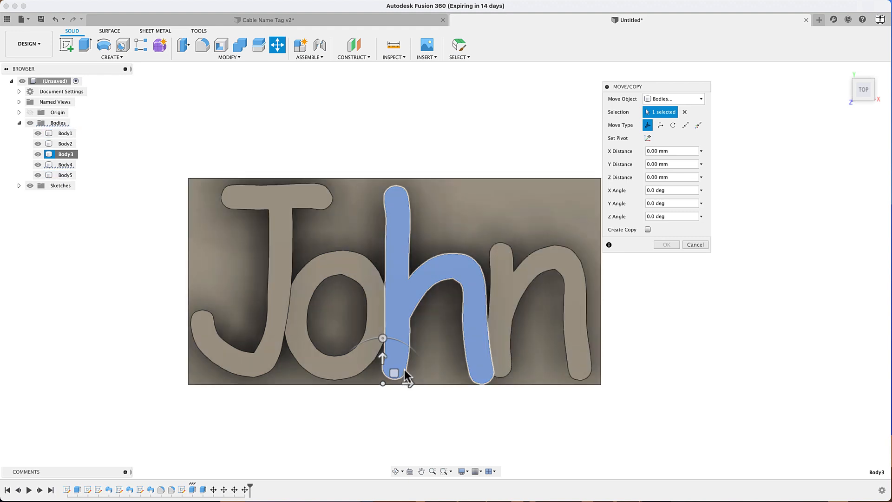
pyautogui.moveTo(395, 373); pyautogui.dragTo(392, 370)
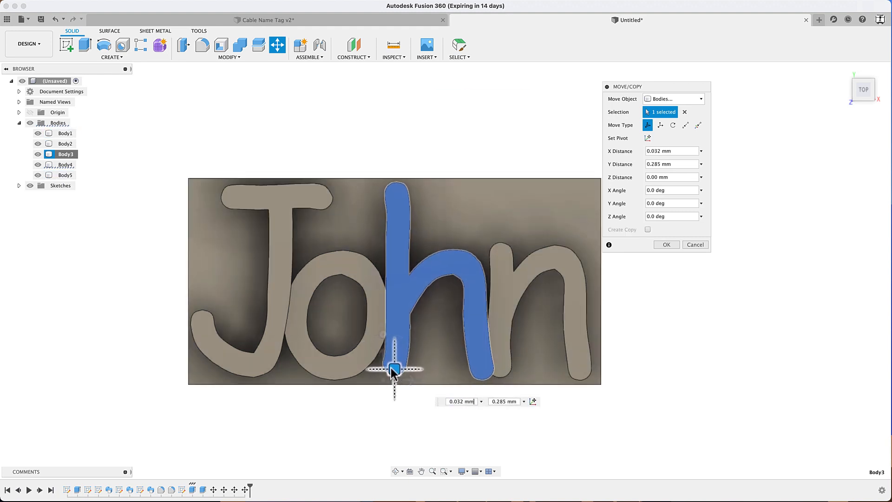
pyautogui.click(665, 246)
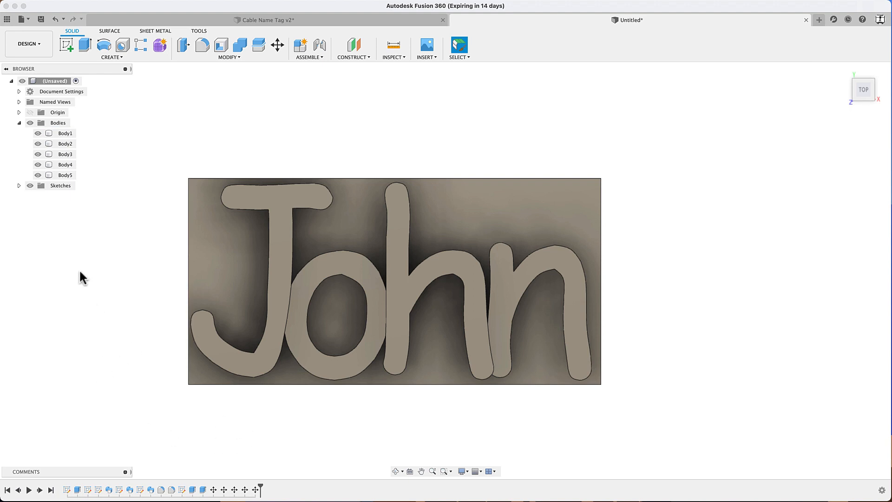
# Move all four letter bodies together about 0.29 mm in X and 0.06 mm in Y to centre the name on the block
pyautogui.click(66, 144)
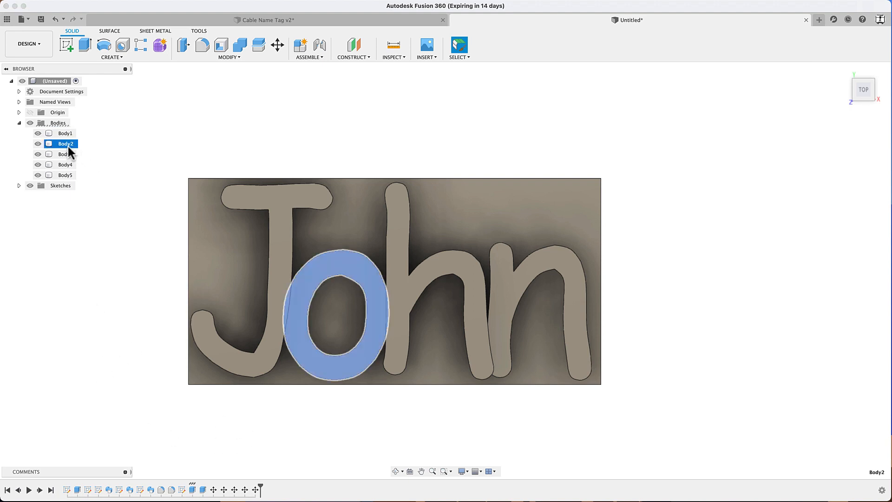
pyautogui.keyDown('shift'); pyautogui.click(69, 174); pyautogui.keyUp('shift')
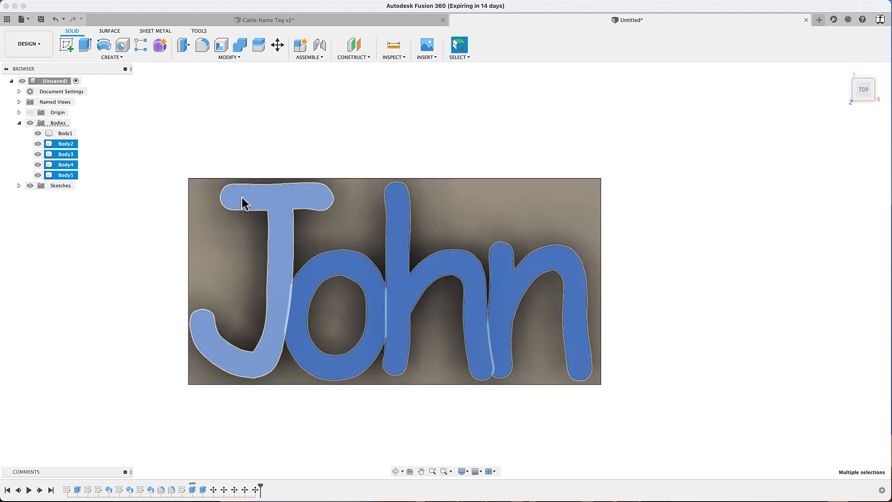
pyautogui.keyDown('shift'); pyautogui.click(280, 205); pyautogui.keyUp('shift')
pyautogui.rightClick(152, 194)
pyautogui.click(134, 199)
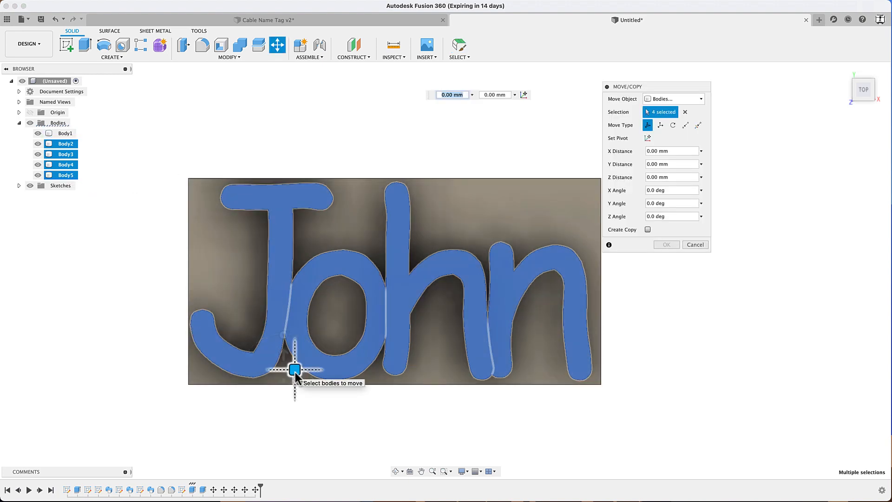
pyautogui.moveTo(295, 371); pyautogui.dragTo(299, 371)
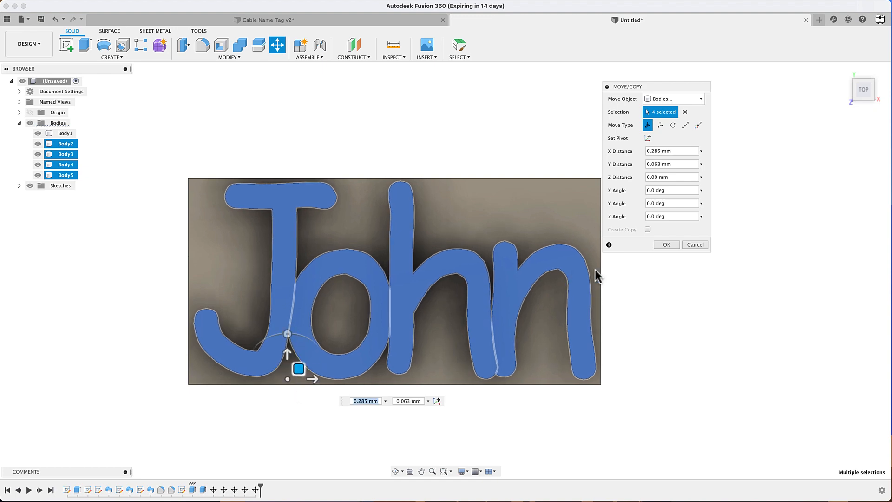
pyautogui.click(677, 250)
# Combine the block as target body with the four letter bodies as tools, using the Join operation
pyautogui.keyDown('shift'); pyautogui.moveTo(676, 249); pyautogui.dragTo(440, 398, button='middle'); pyautogui.keyUp('shift')
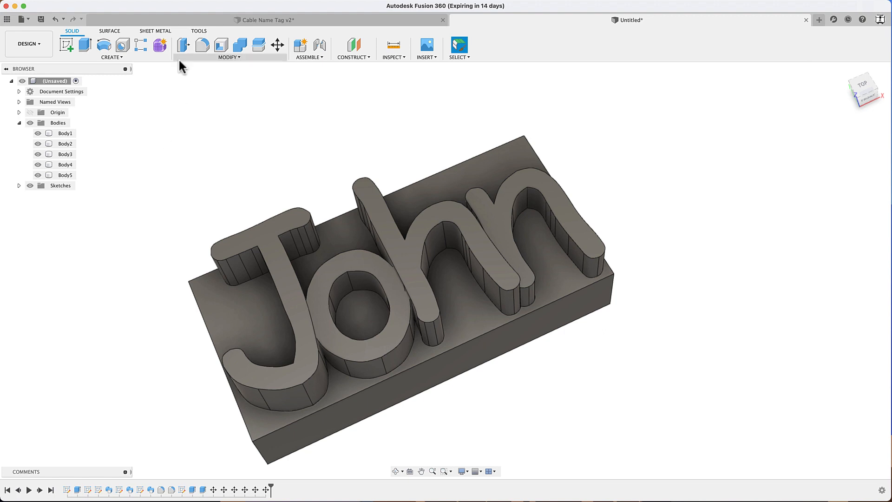
pyautogui.click(193, 59)
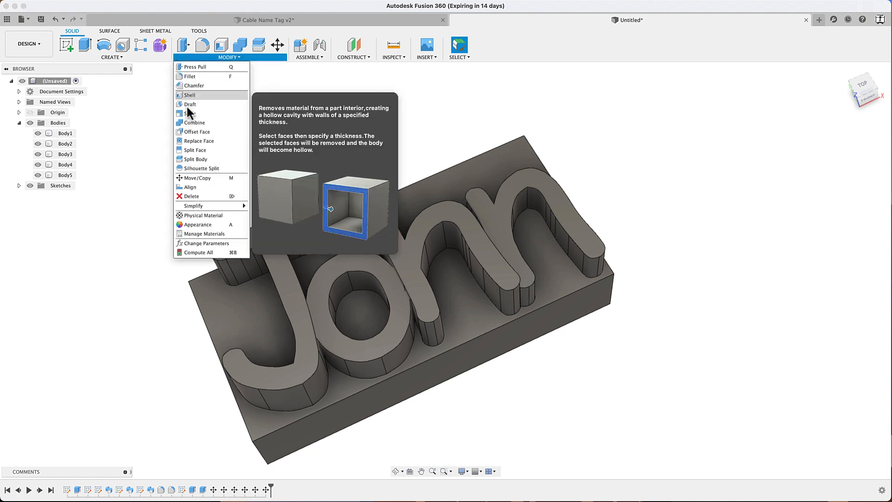
pyautogui.click(187, 122)
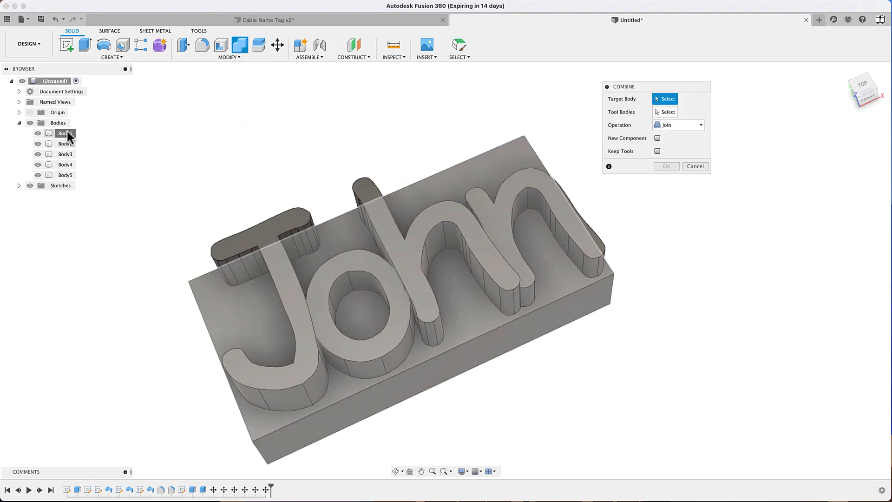
pyautogui.click(67, 132)
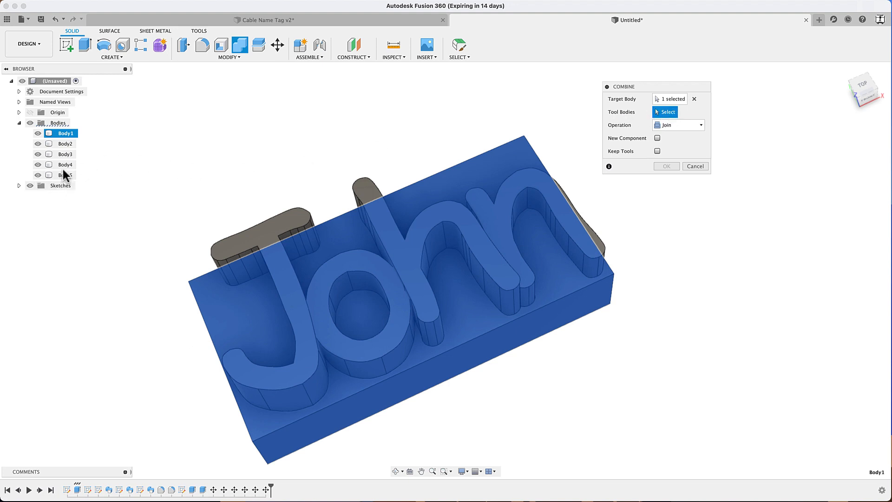
pyautogui.click(66, 145)
pyautogui.click(65, 154)
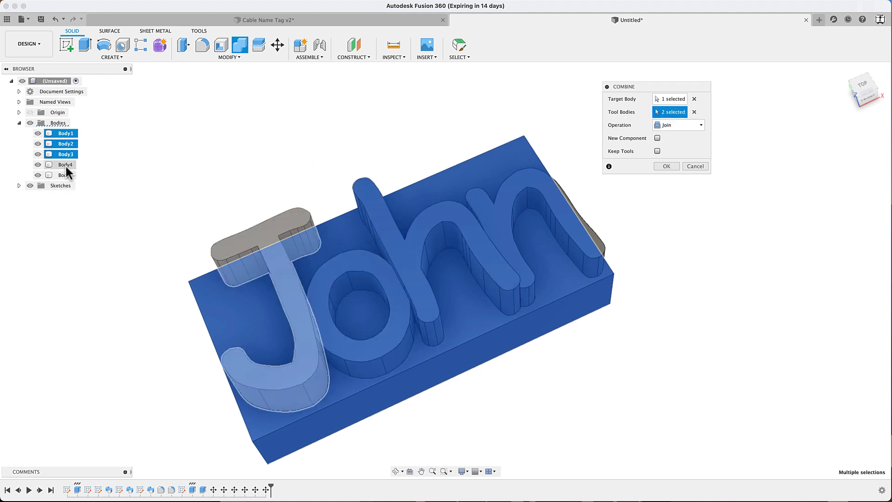
pyautogui.click(65, 165)
pyautogui.click(66, 175)
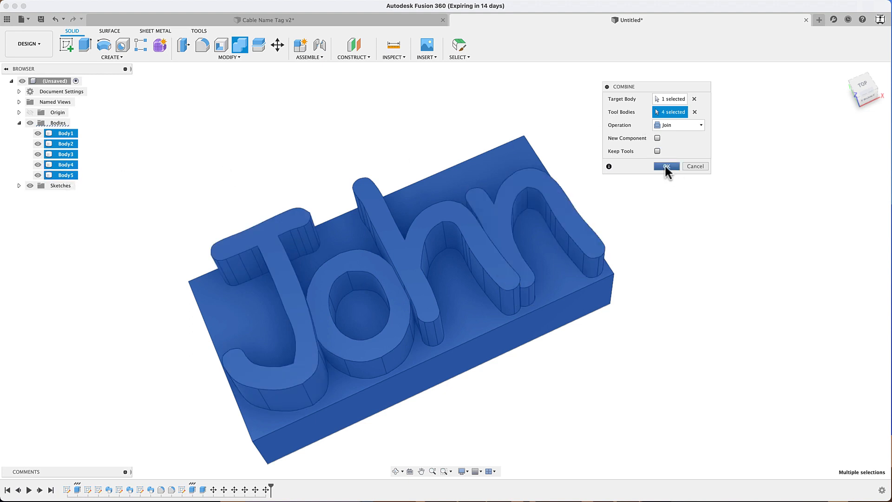
pyautogui.click(667, 166)
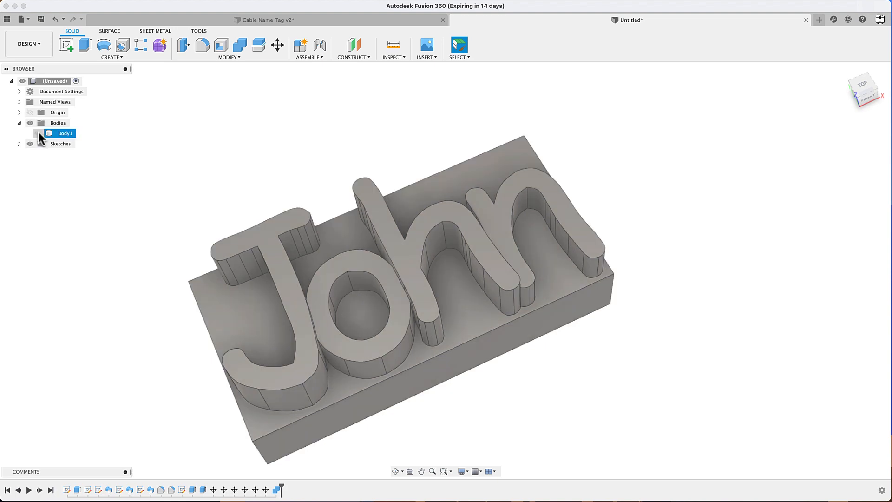
# Hide and show the combined body to check that the block and letters are one solid
pyautogui.click(39, 133)
pyautogui.click(38, 133)
pyautogui.moveTo(320, 250); pyautogui.dragTo(322, 217, button='middle')
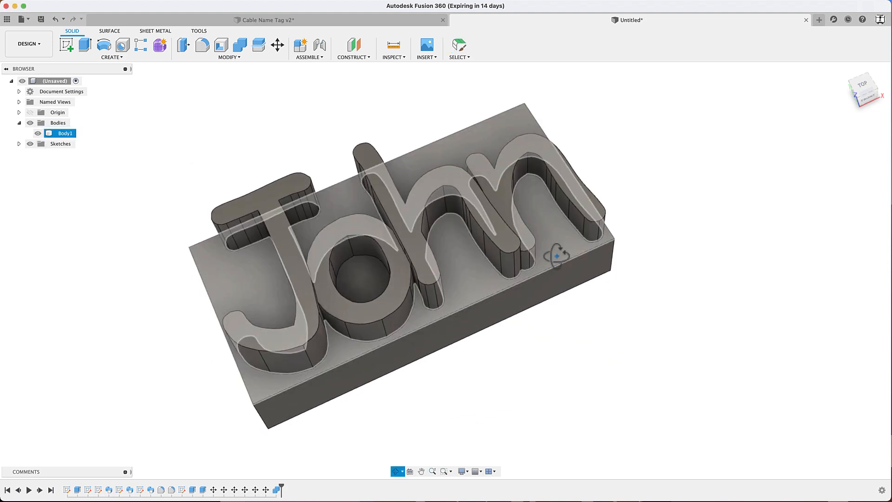
# Apply the Paint - Enamel Glossy (White) appearance to the whole combined body
pyautogui.moveTo(556, 257)
pyautogui.keyDown('shift'); pyautogui.mouseDown(button='middle')
pyautogui.moveTo(560, 311)
pyautogui.moveTo(554, 255)
pyautogui.mouseUp(button='middle'); pyautogui.keyUp('shift')
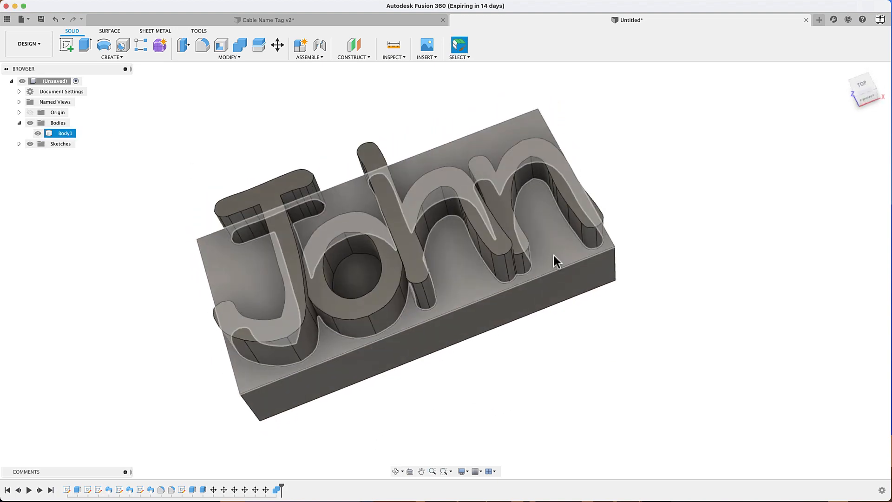
pyautogui.press('a')
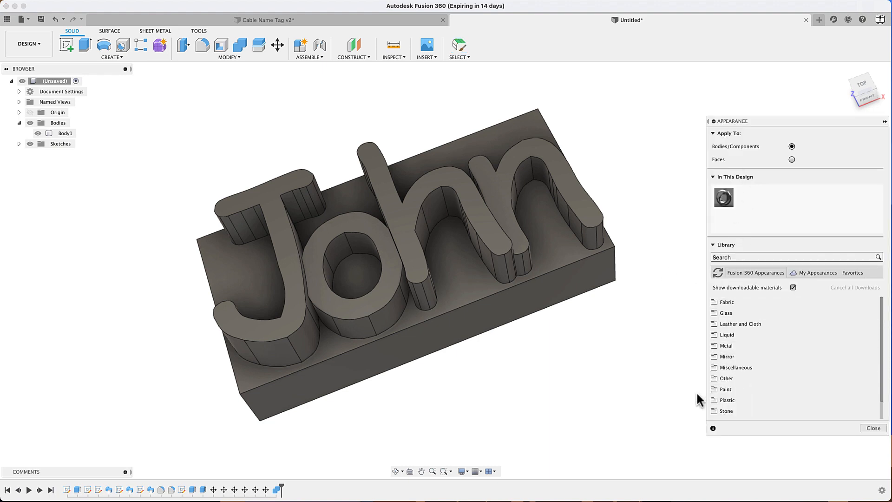
pyautogui.click(714, 389)
pyautogui.scroll(-3, 713, 386)
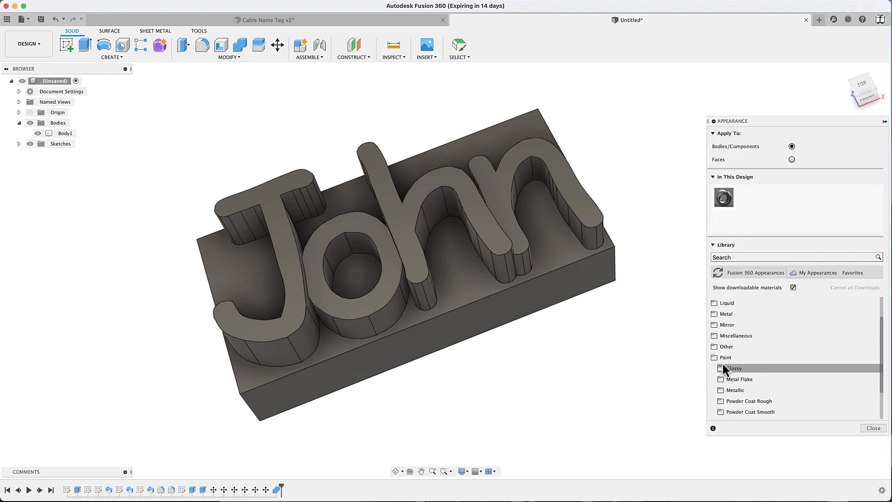
pyautogui.click(721, 365)
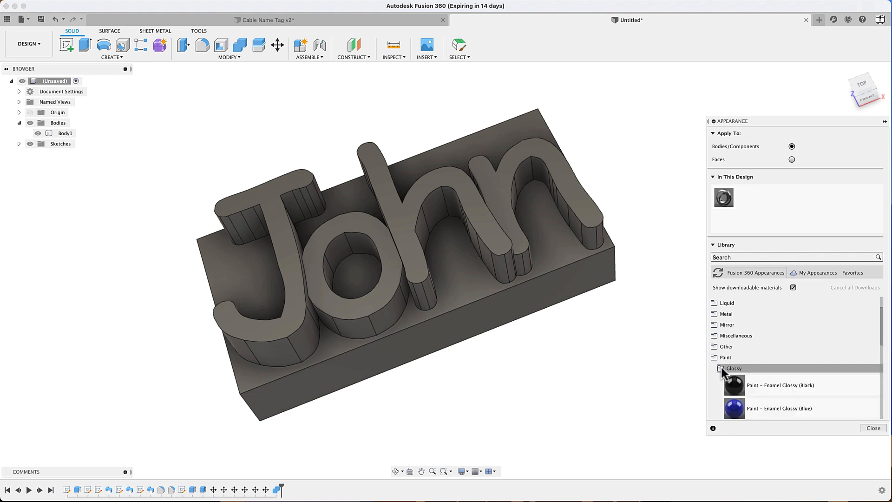
pyautogui.scroll(-4, 722, 367)
pyautogui.scroll(-1, 749, 356)
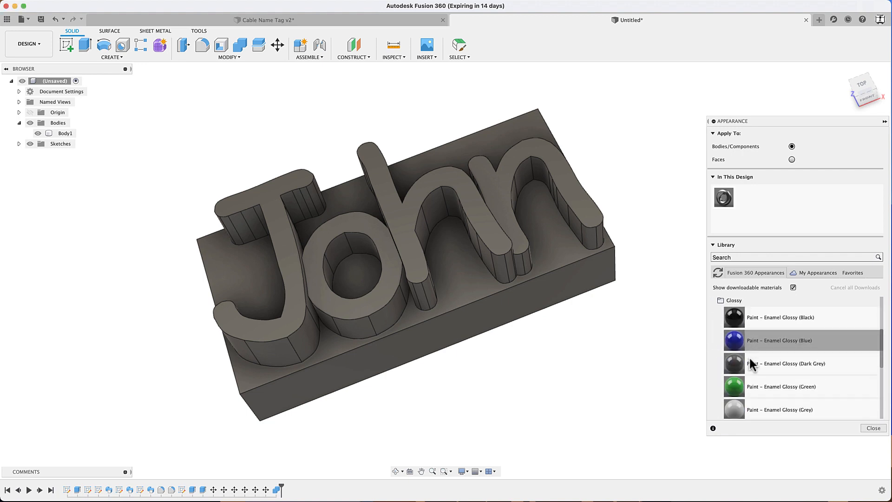
pyautogui.scroll(-1, 749, 388)
pyautogui.moveTo(748, 386); pyautogui.dragTo(568, 290)
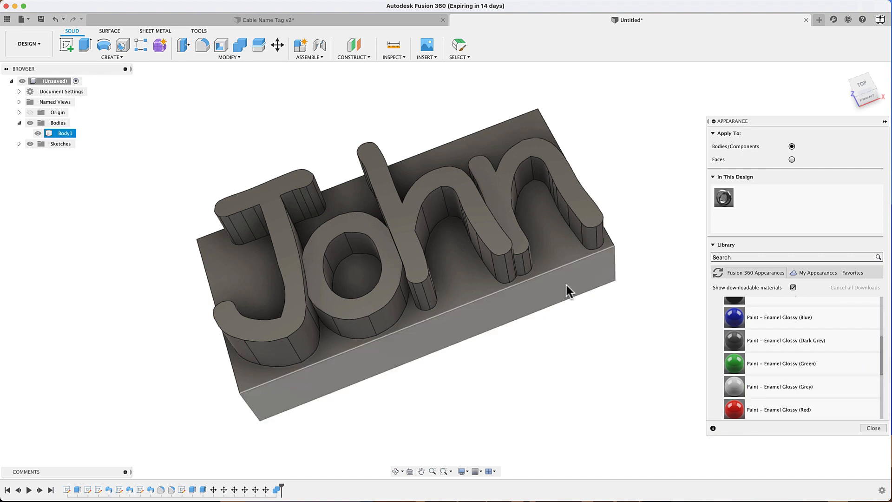
pyautogui.scroll(-2, 758, 391)
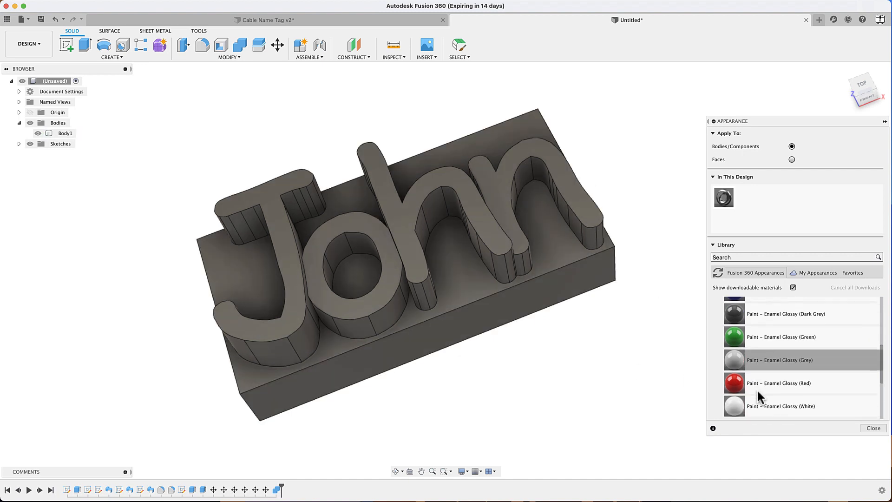
pyautogui.moveTo(755, 393); pyautogui.dragTo(585, 307)
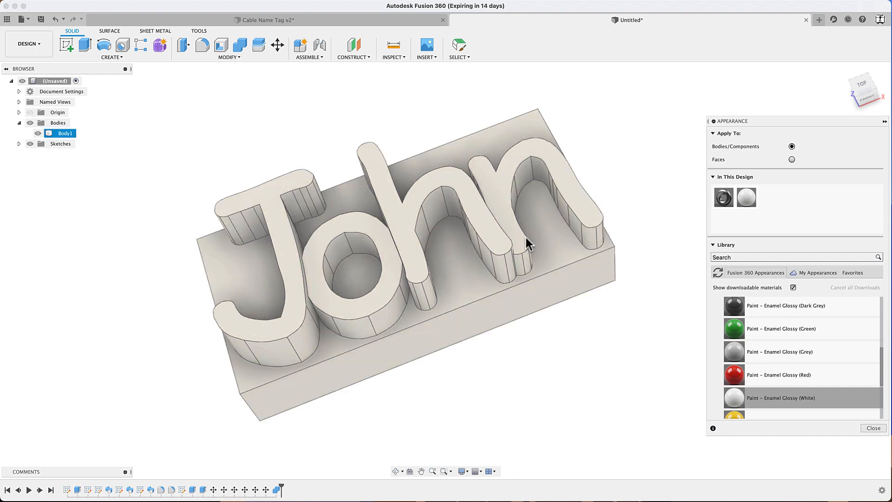
# Switch appearances to apply to faces and give the top faces of all four letters Paint - Enamel Glossy (Green)
pyautogui.click(732, 328)
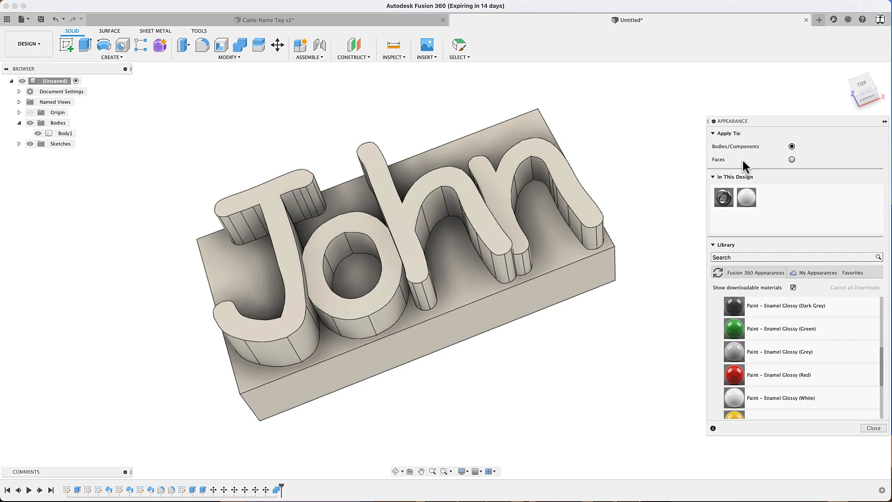
pyautogui.click(792, 159)
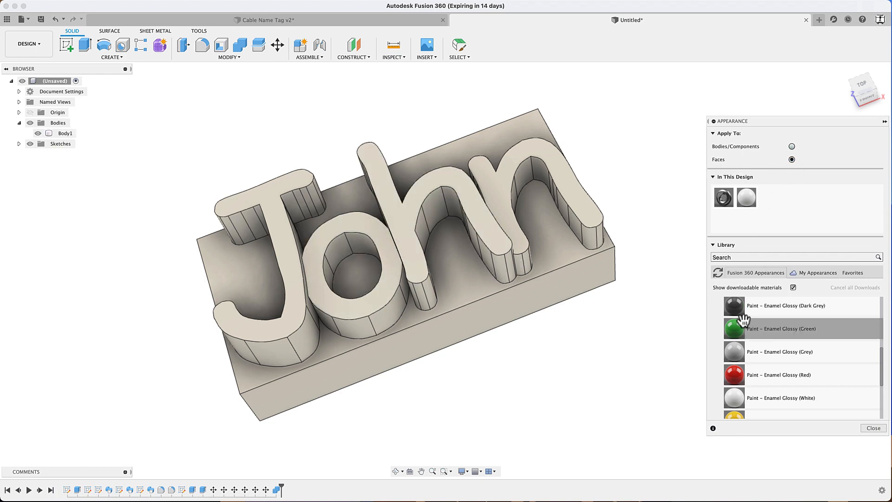
pyautogui.moveTo(735, 328)
pyautogui.mouseDown()
pyautogui.moveTo(607, 196)
pyautogui.moveTo(575, 201)
pyautogui.mouseUp()
pyautogui.moveTo(734, 328)
pyautogui.mouseDown()
pyautogui.moveTo(555, 269)
pyautogui.moveTo(484, 231)
pyautogui.mouseUp()
pyautogui.moveTo(735, 329); pyautogui.dragTo(383, 302)
pyautogui.moveTo(734, 329); pyautogui.dragTo(299, 291)
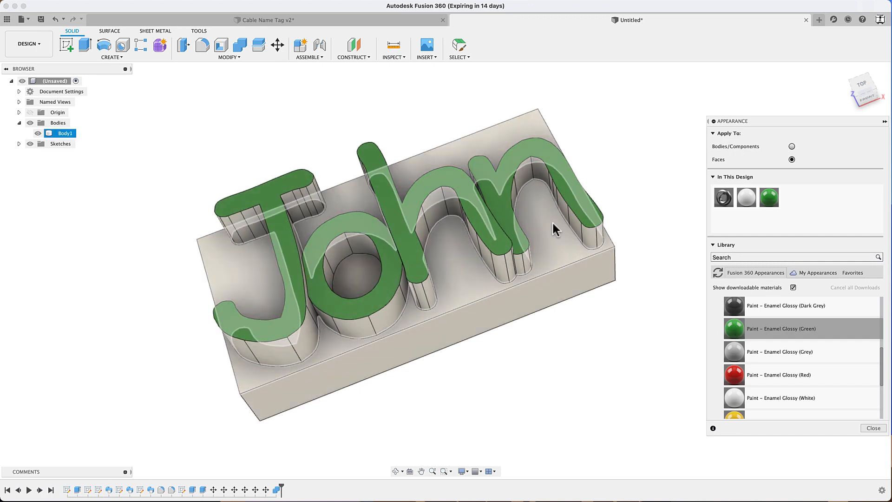
pyautogui.keyDown('shift'); pyautogui.moveTo(556, 229); pyautogui.dragTo(641, 323, button='middle'); pyautogui.keyUp('shift')
pyautogui.click(445, 188)
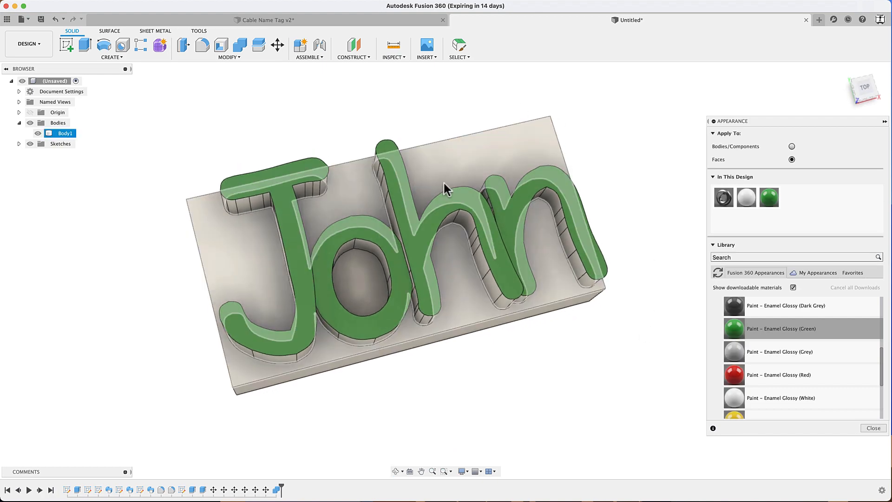
pyautogui.keyDown('shift'); pyautogui.moveTo(445, 188); pyautogui.dragTo(571, 318, button='middle'); pyautogui.keyUp('shift')
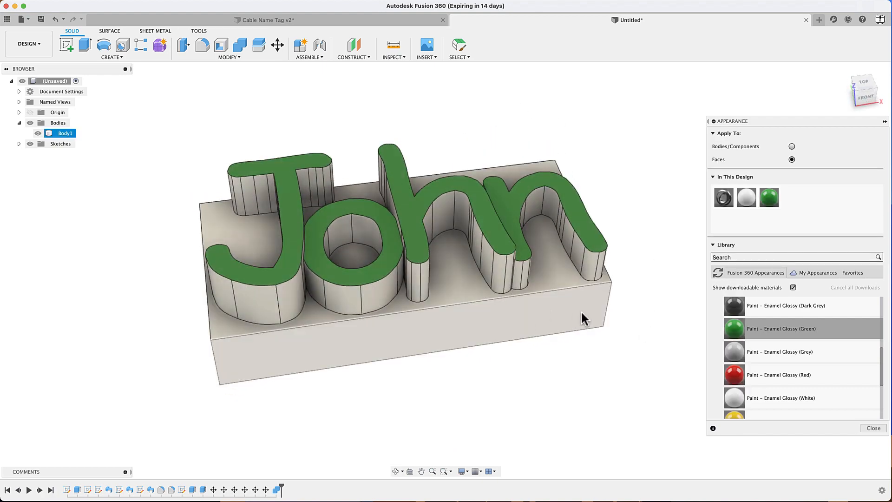
pyautogui.scroll(5, 593, 267)
pyautogui.click(593, 258)
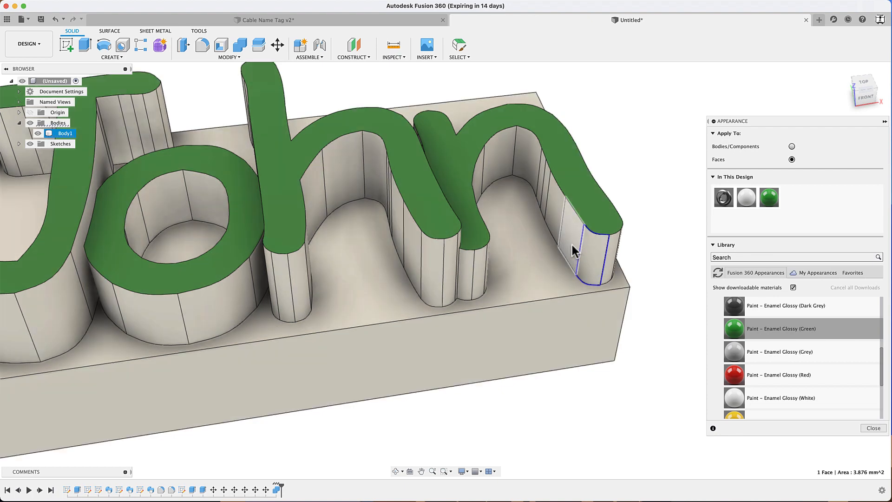
pyautogui.keyDown('shift'); pyautogui.click(574, 247); pyautogui.keyUp('shift')
pyautogui.keyDown('shift'); pyautogui.click(558, 217); pyautogui.keyUp('shift')
pyautogui.scroll(-5, 626, 198)
pyautogui.keyDown('shift'); pyautogui.moveTo(628, 204); pyautogui.dragTo(582, 248, button='middle'); pyautogui.keyUp('shift')
pyautogui.scroll(-2, 630, 187)
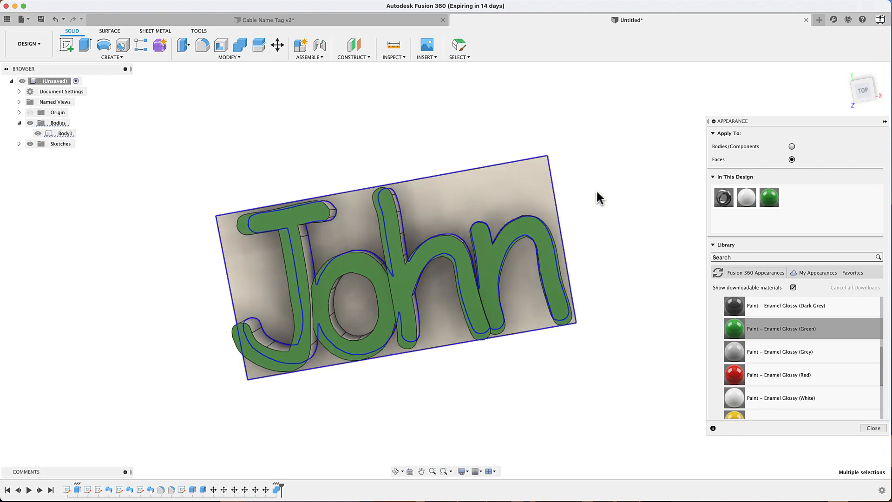
pyautogui.keyDown('shift'); pyautogui.moveTo(597, 197); pyautogui.dragTo(231, 138, button='middle'); pyautogui.keyUp('shift')
pyautogui.press('Escape')
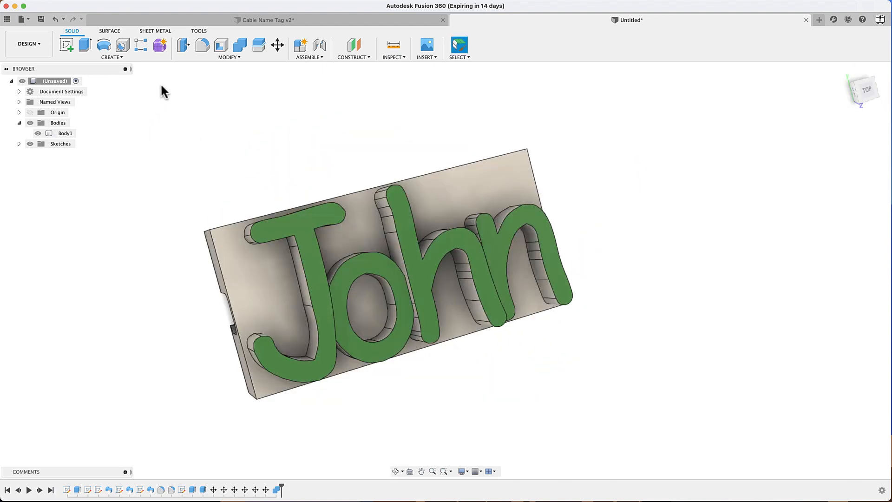
# Send the combined body to PrusaSlicer for 3D printing with Medium refinement
pyautogui.click(199, 31)
pyautogui.click(73, 57)
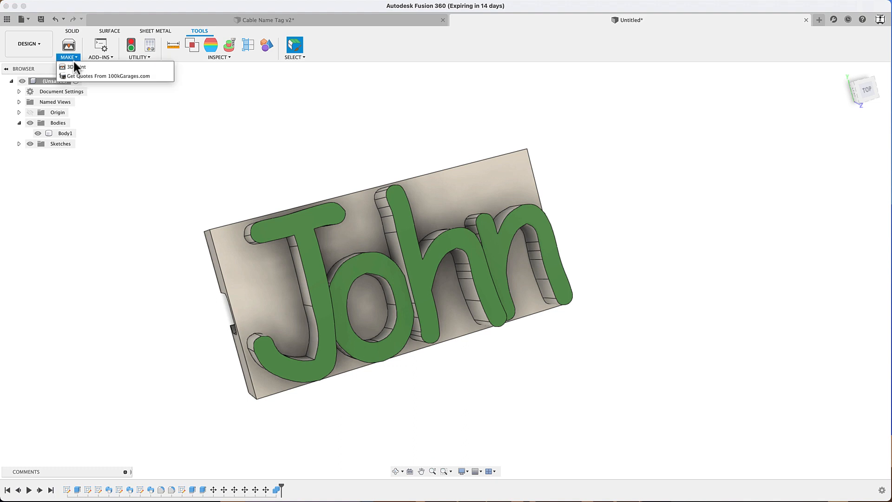
pyautogui.click(74, 67)
pyautogui.click(428, 265)
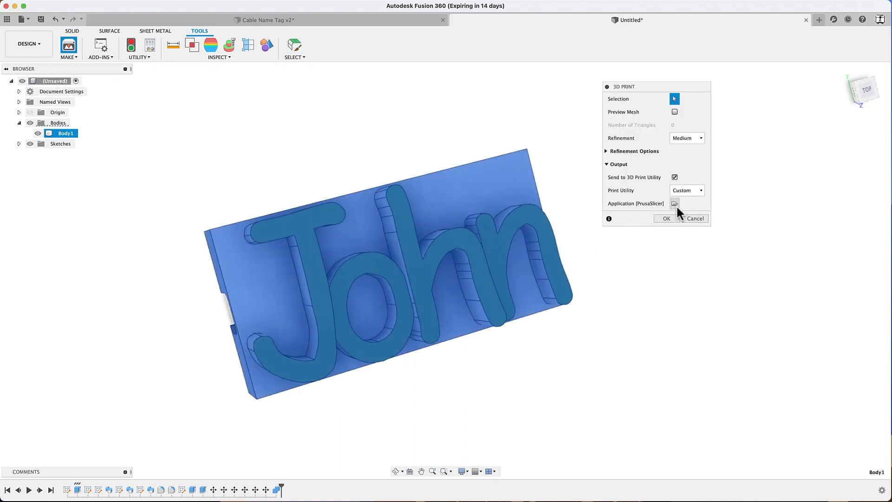
pyautogui.click(667, 218)
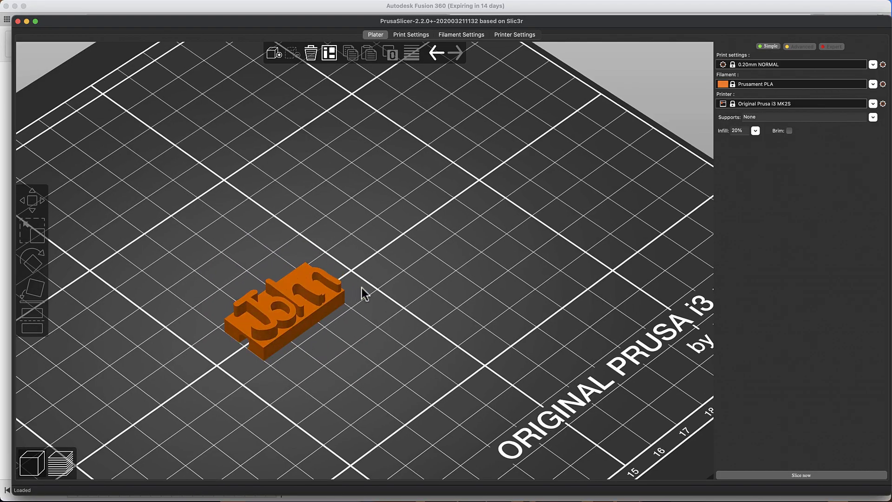
# Slice the name tag with the 0.20mm NORMAL, Prusament PLA and 20% infill settings
pyautogui.scroll(-5, 364, 294)
pyautogui.moveTo(430, 281); pyautogui.dragTo(494, 343)
pyautogui.scroll(6, 344, 334)
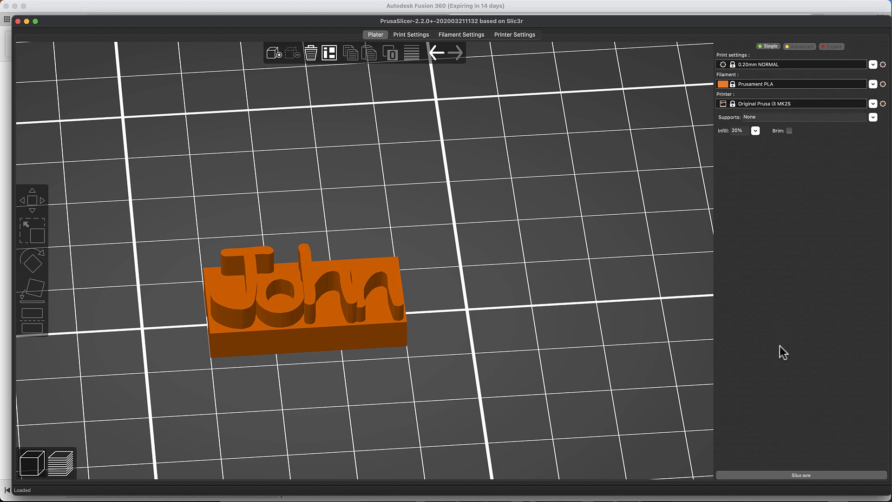
pyautogui.click(813, 477)
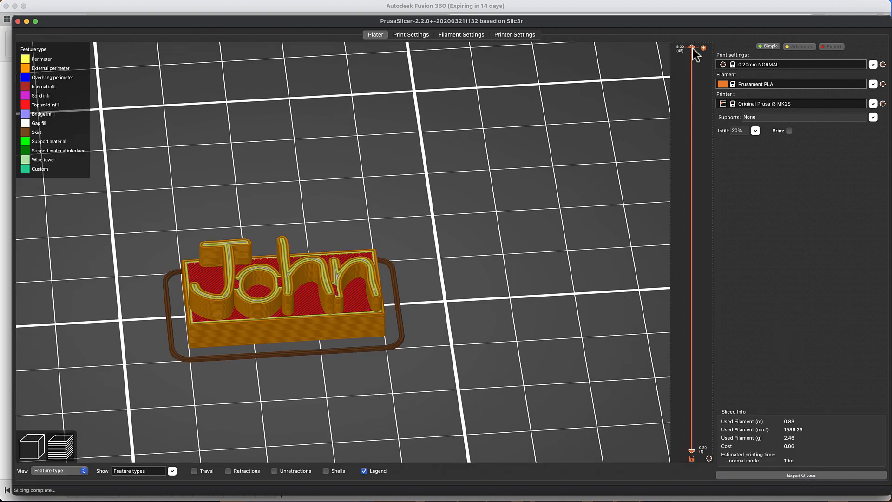
# Add a colour change at the 5.20 mm layer, where the raised letters start above the block
pyautogui.moveTo(693, 48); pyautogui.dragTo(690, 238)
pyautogui.scroll(1, 689, 227)
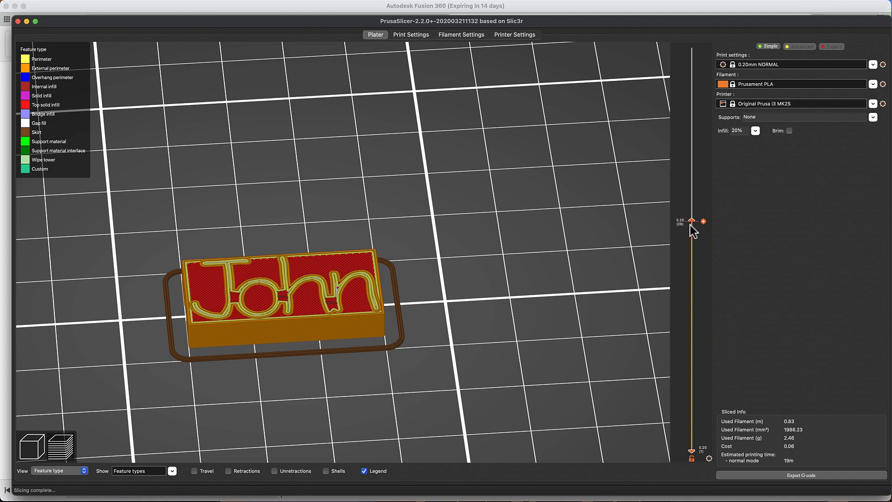
pyautogui.scroll(-3, 268, 319)
pyautogui.scroll(6, 269, 314)
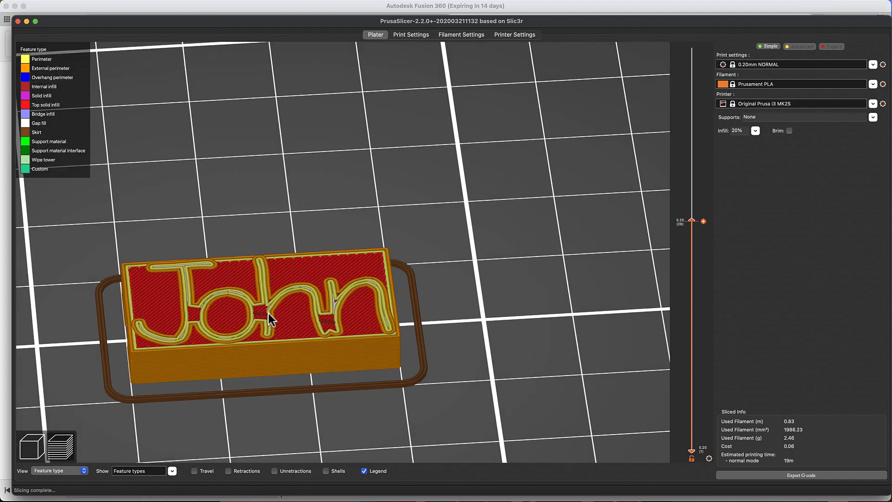
pyautogui.scroll(3, 281, 300)
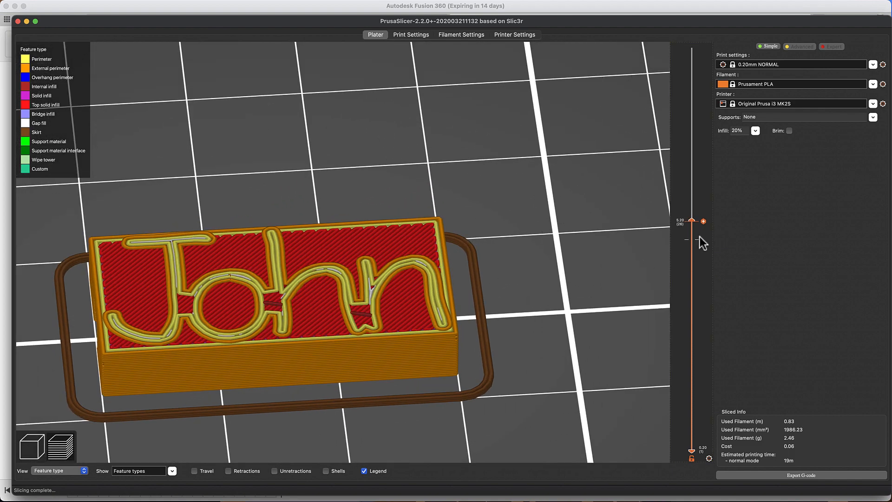
pyautogui.click(704, 221)
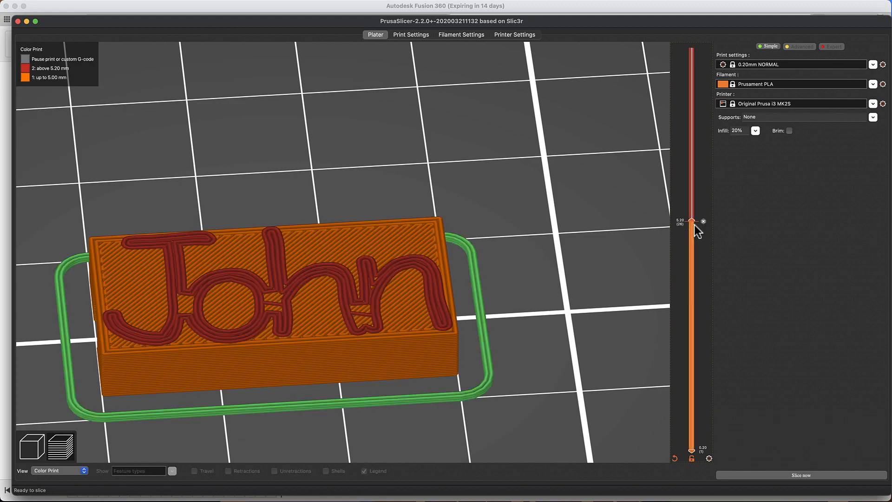
# Preview the layers above the colour change to examine the two-colour print of block and letters
pyautogui.moveTo(693, 221); pyautogui.dragTo(687, 63)
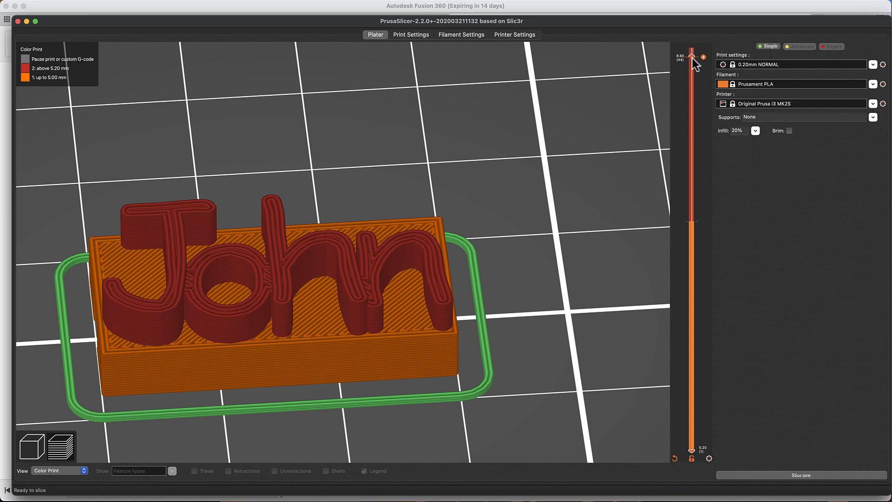
pyautogui.moveTo(695, 64); pyautogui.dragTo(680, 196)
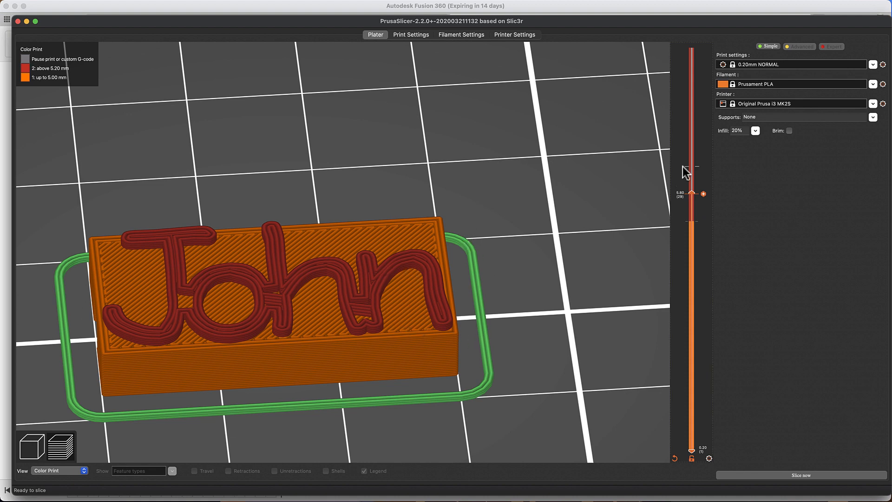
pyautogui.moveTo(695, 201); pyautogui.dragTo(680, 56)
pyautogui.moveTo(593, 133); pyautogui.dragTo(591, 138)
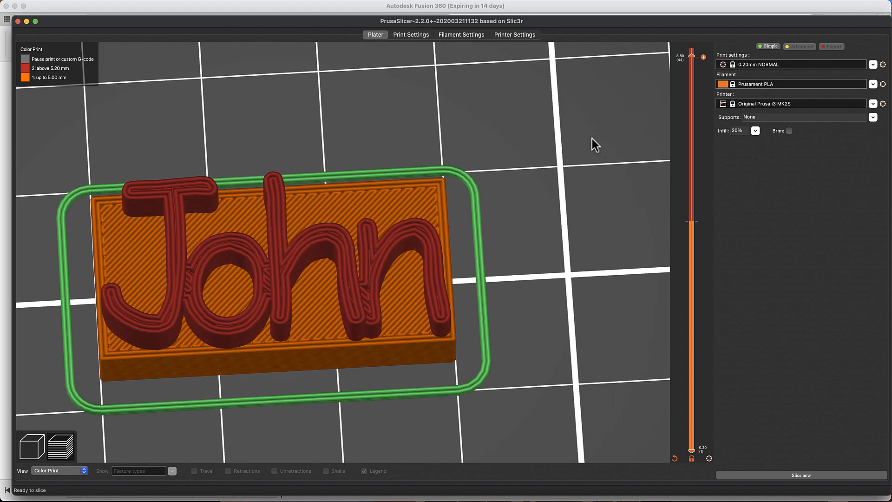
pyautogui.scroll(2, 517, 245)
pyautogui.scroll(-3, 517, 245)
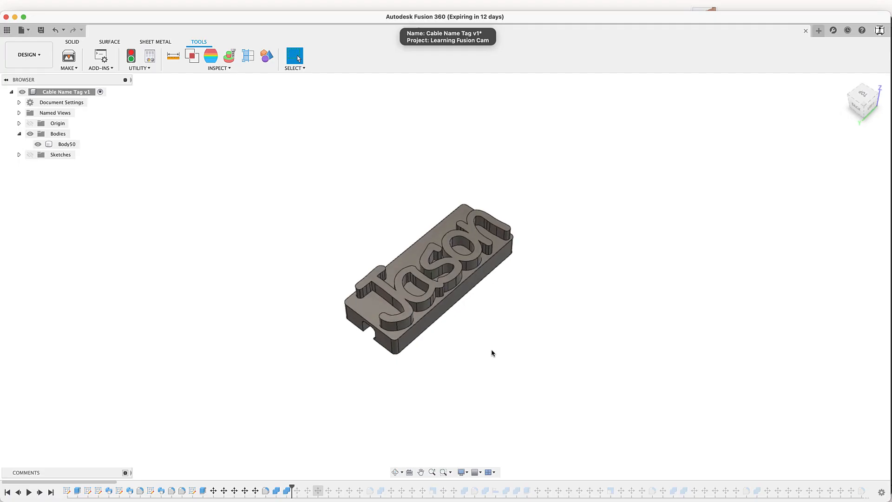
# In Fusion 360's Cable Name Tag v1 design, measure the gap between the channel's retaining lip and the opposite channel wall
pyautogui.keyDown('shift'); pyautogui.scroll(-5, 492, 352); pyautogui.keyUp('shift')
pyautogui.scroll(5, 491, 351)
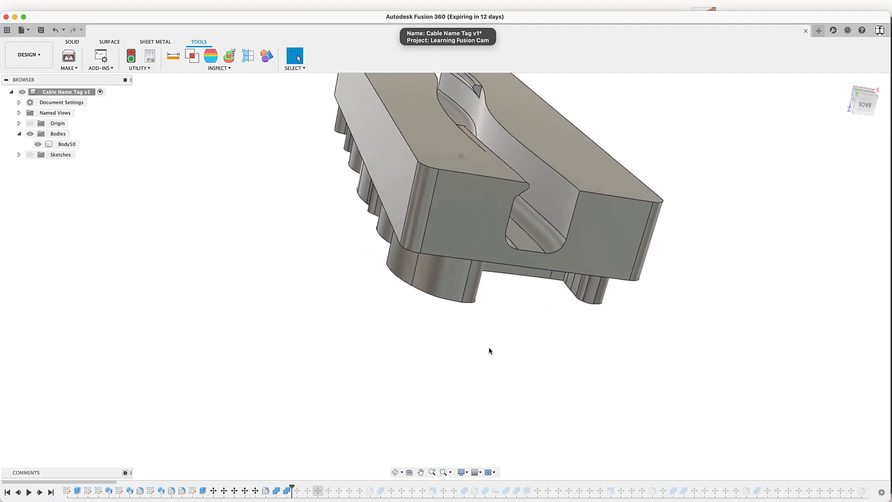
pyautogui.keyDown('shift'); pyautogui.scroll(5, 489, 351); pyautogui.keyUp('shift')
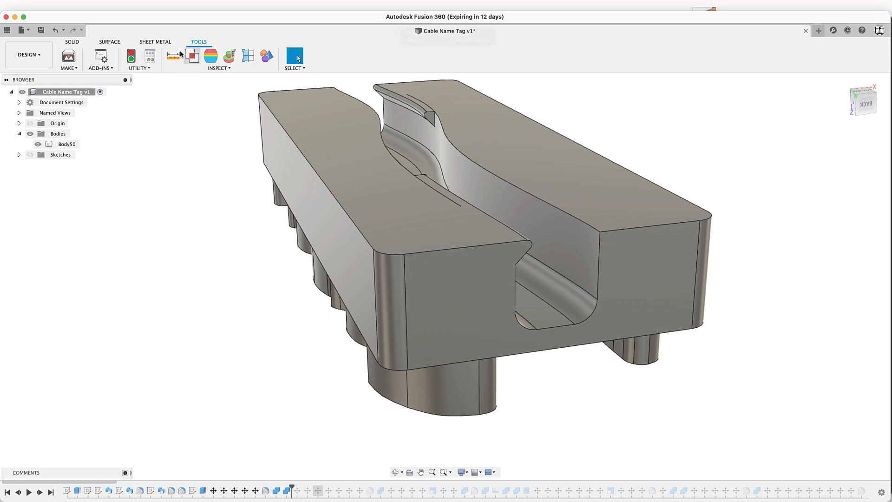
pyautogui.click(175, 56)
pyautogui.keyDown('shift'); pyautogui.hscroll(8, 320, 167); pyautogui.keyUp('shift')
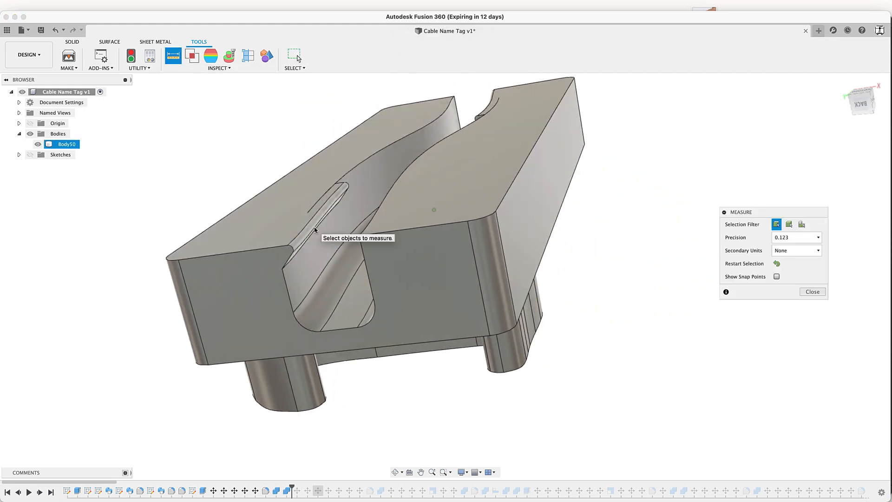
pyautogui.click(314, 229)
pyautogui.keyDown('shift'); pyautogui.hscroll(10, 348, 235); pyautogui.keyUp('shift')
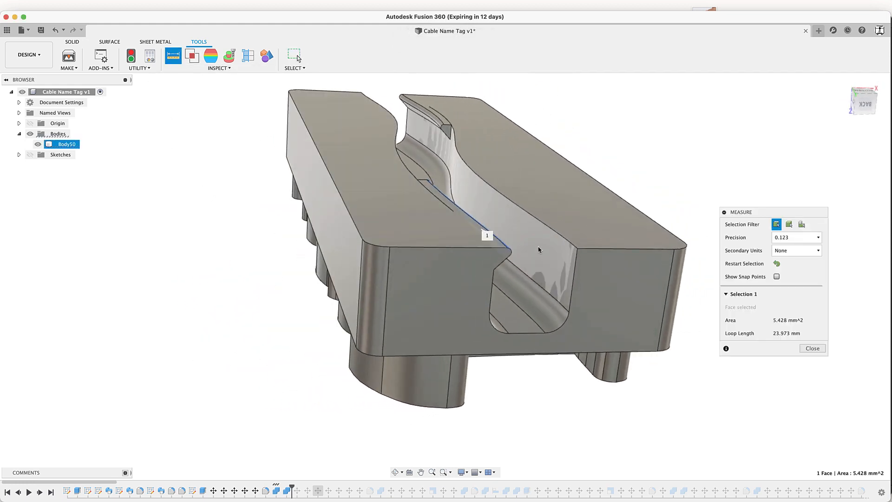
pyautogui.click(539, 250)
pyautogui.scroll(6, 471, 176)
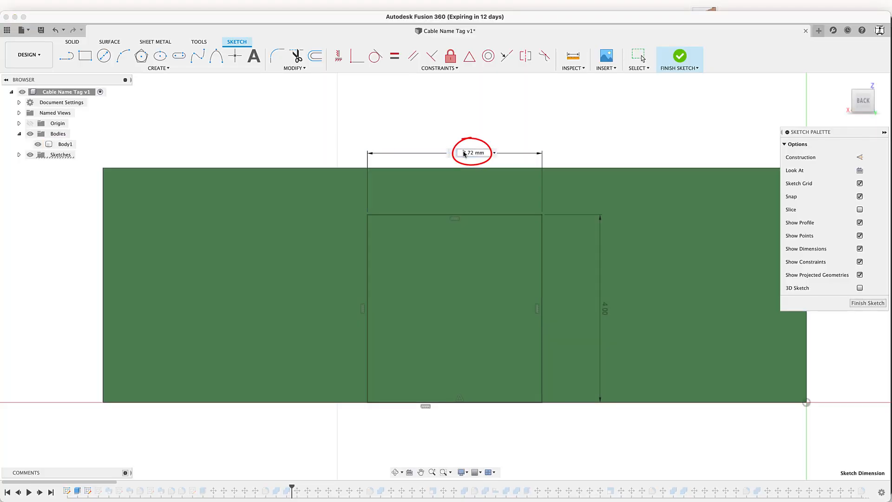
# Set the width of the channel's rectangular profile sketch to 3.6 mm and readjust it to 3.8 mm
pyautogui.doubleClick(466, 149)
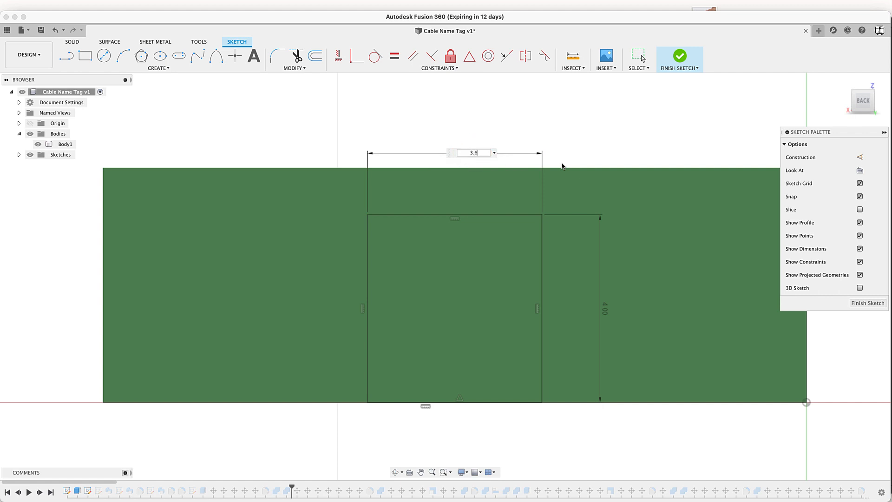
pyautogui.press('Return')
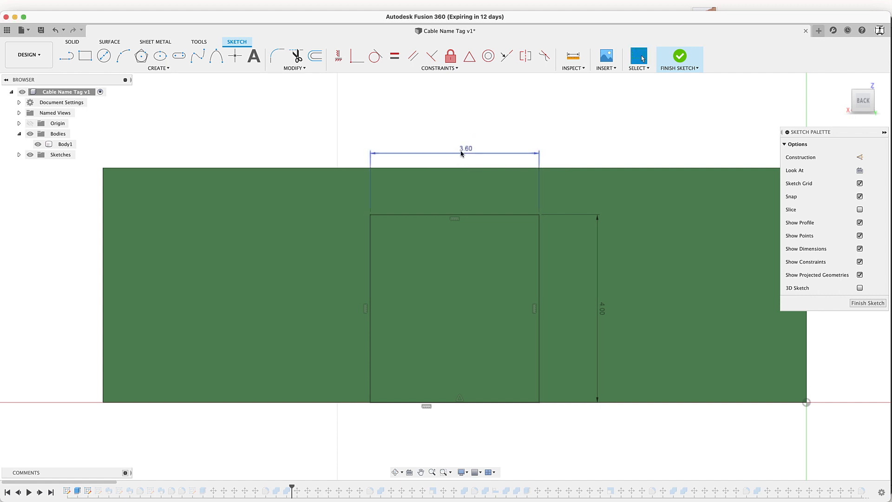
pyautogui.doubleClick(467, 149)
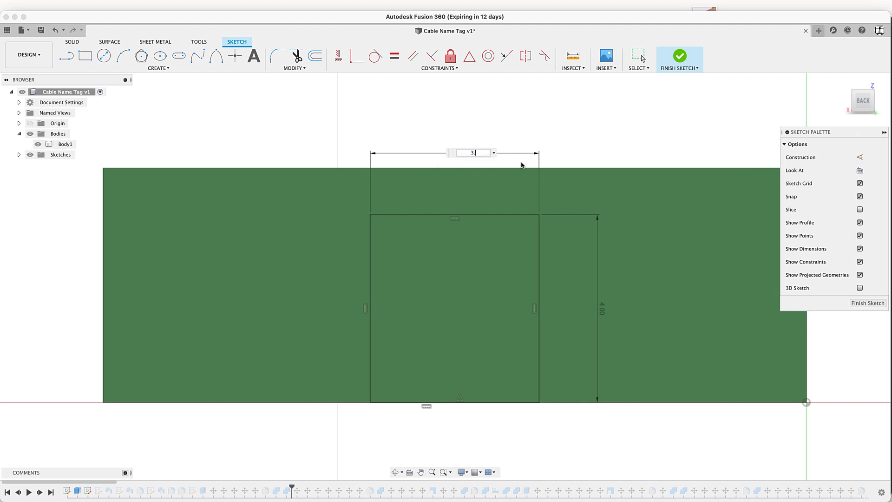
pyautogui.write('3.8')
pyautogui.press('Return')
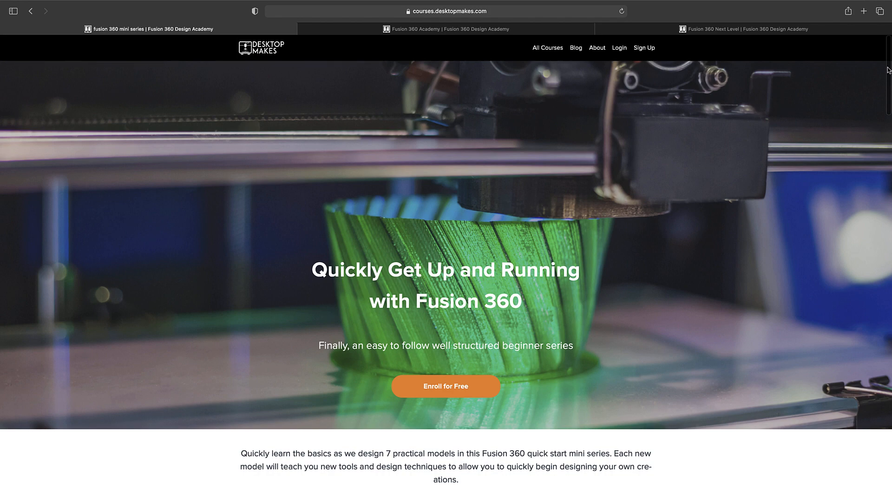
# In Safari, look through the Desktop Makes course pages for the Fusion 360 mini series and Fusion 360 Academy, and open the Fusion 360 Next Level page
pyautogui.moveTo(890, 65); pyautogui.dragTo(891, 123)
pyautogui.scroll(-1, 891, 126)
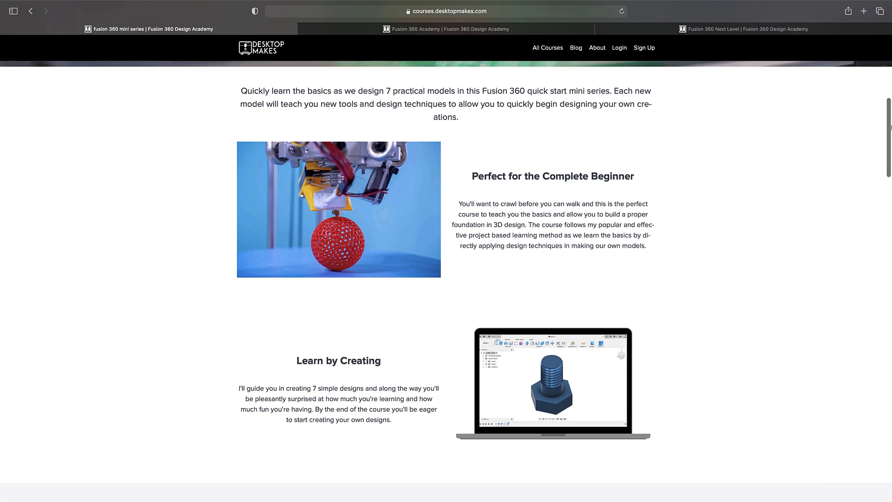
pyautogui.moveTo(891, 125); pyautogui.dragTo(891, 175)
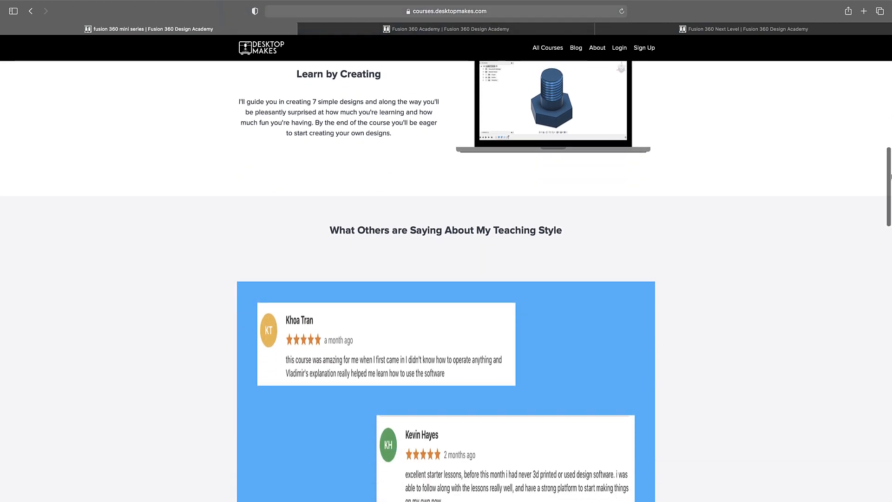
pyautogui.click(488, 30)
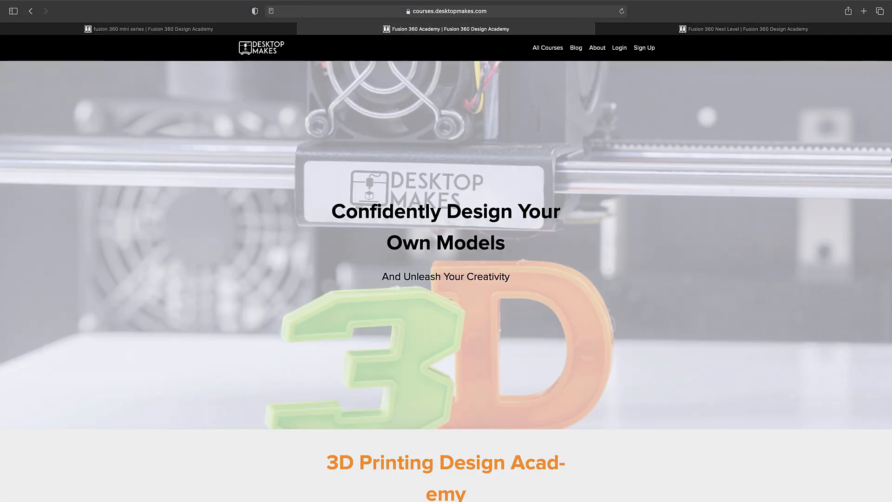
pyautogui.scroll(-1, 886, 142)
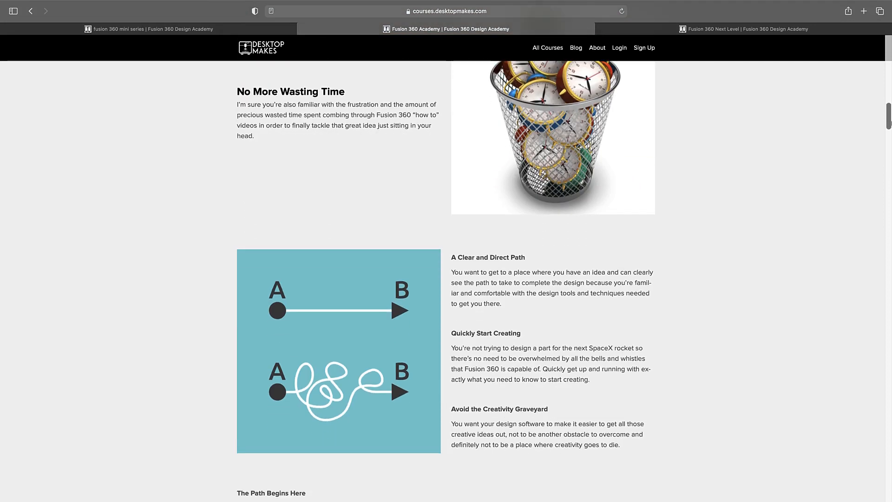
pyautogui.hotkey('ctrl', 'Tab')
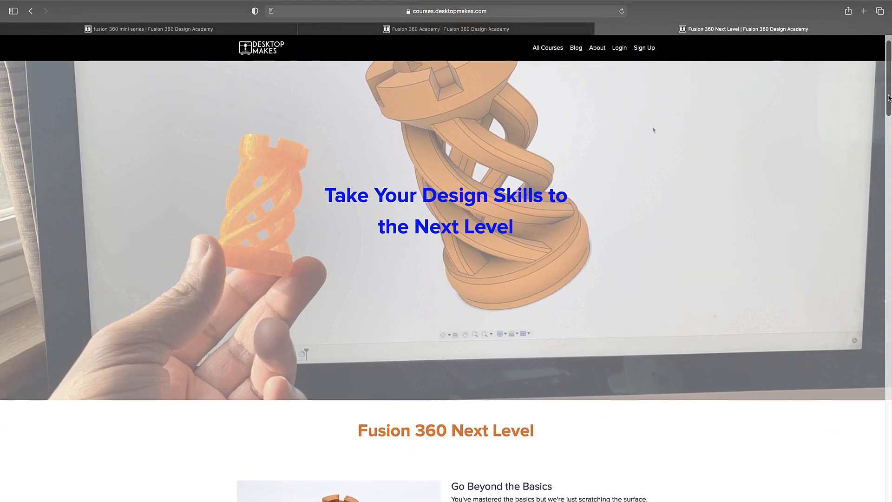